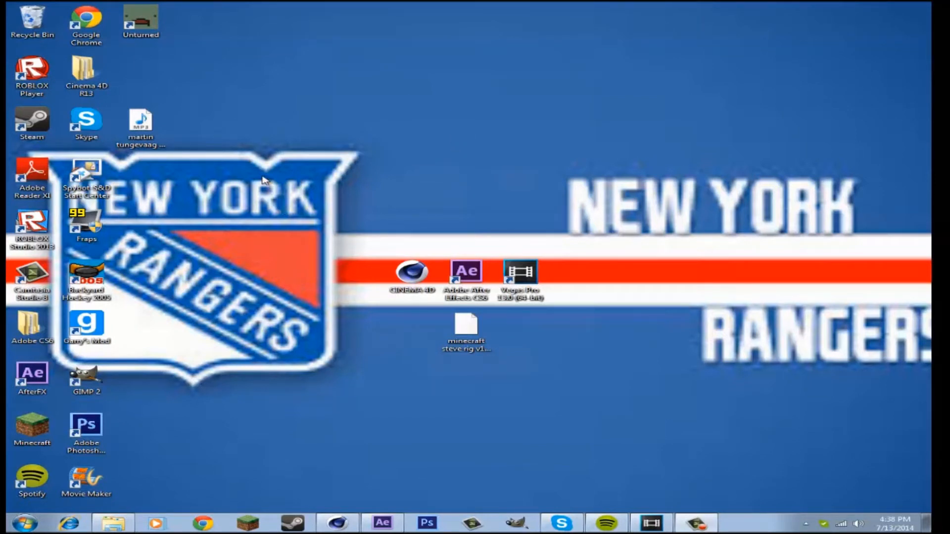
pyautogui.moveTo(342, 242); pyautogui.dragTo(601, 492)
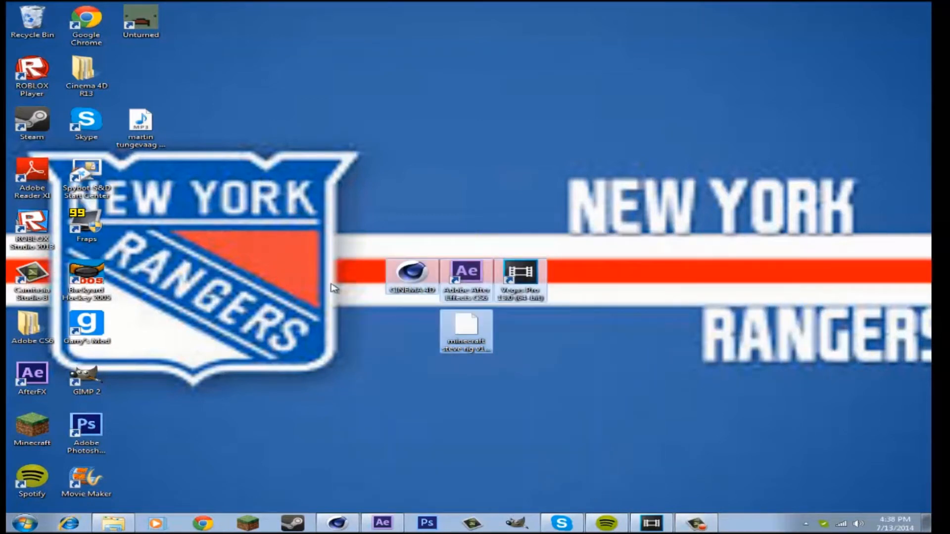
pyautogui.click(324, 262)
pyautogui.click(463, 327)
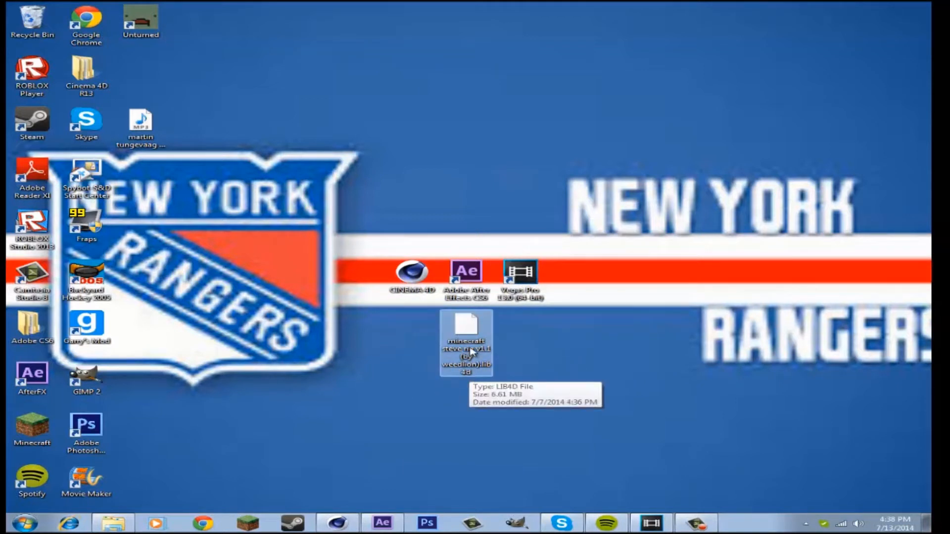
pyautogui.click(572, 329)
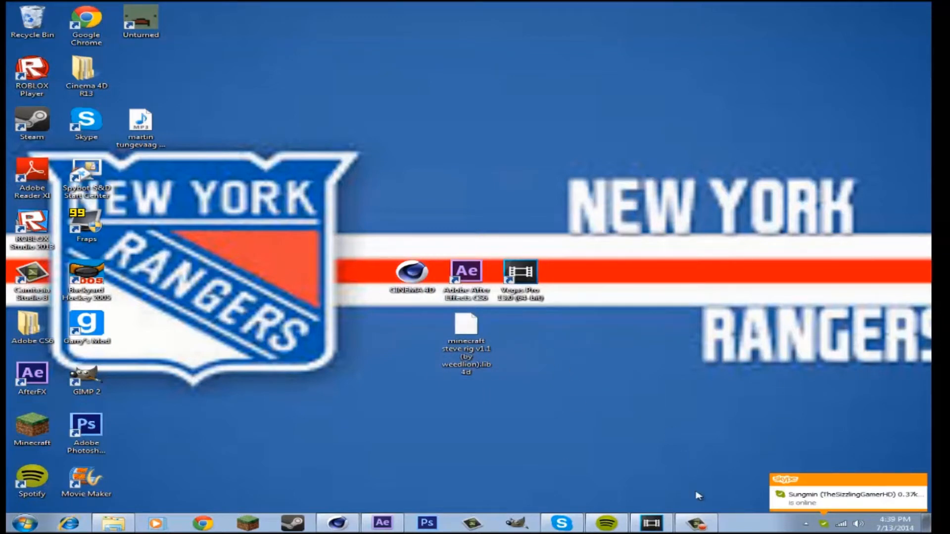
# Step: Switch to CINEMA 4D and load the Steve Rig (Custom Skin) preset from the Minecraft Steve Rig v1.1 library
pyautogui.click(343, 525)
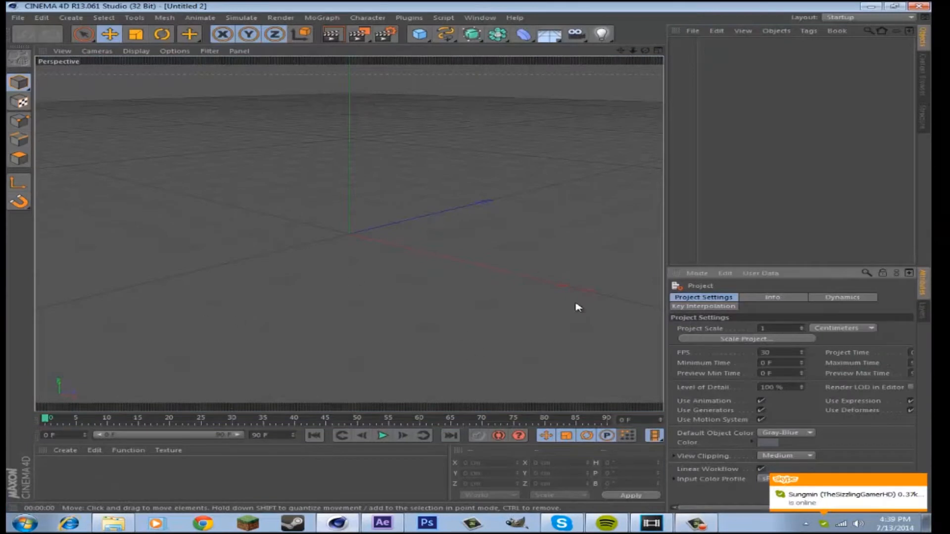
pyautogui.click(927, 523)
pyautogui.moveTo(443, 343); pyautogui.dragTo(359, 319)
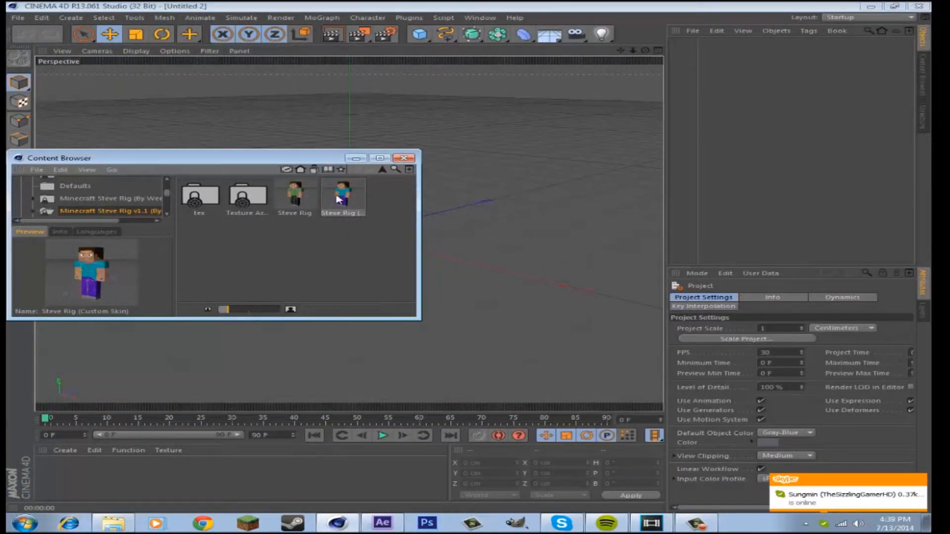
pyautogui.doubleClick(339, 200)
pyautogui.click(414, 161)
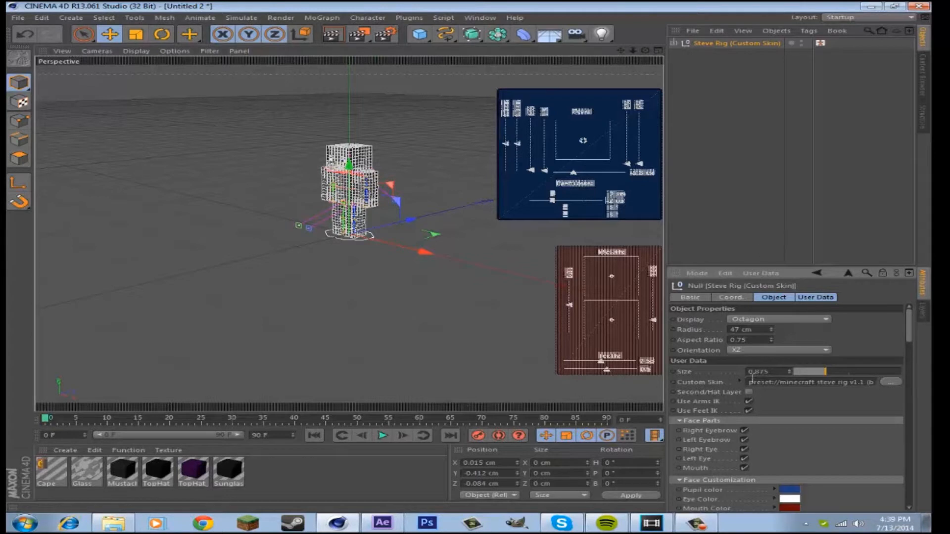
# Step: Enable the rig's Second/Hat Layer and render a preview of the character from the front
pyautogui.click(749, 393)
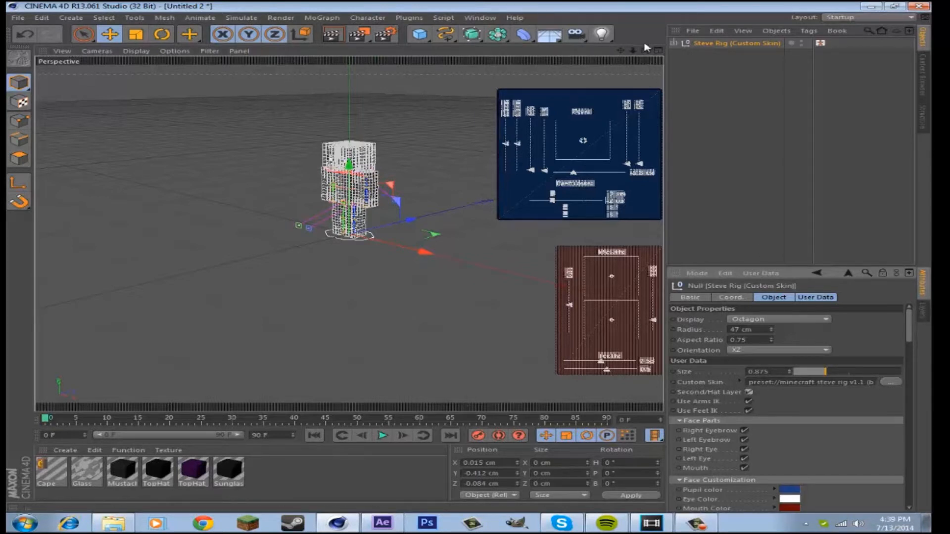
pyautogui.moveTo(645, 50); pyautogui.dragTo(547, 51)
pyautogui.click(331, 34)
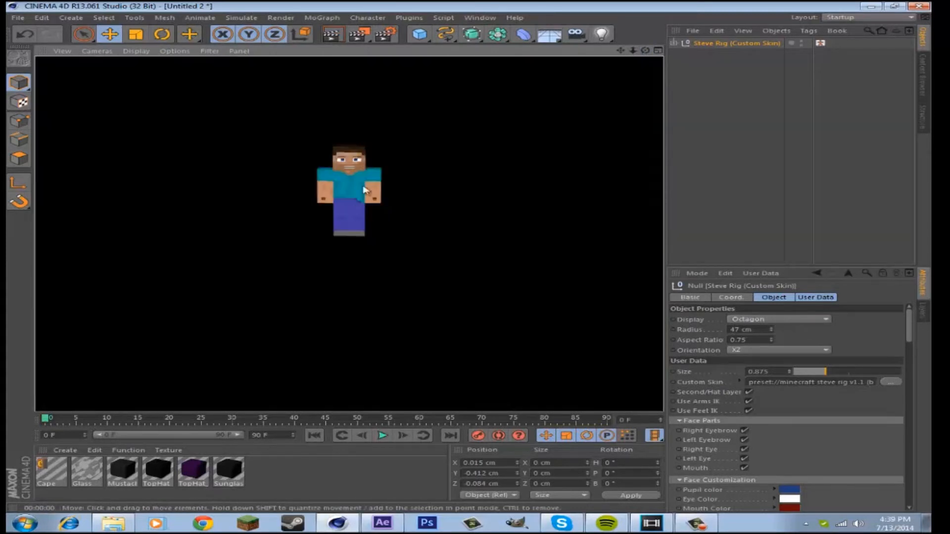
pyautogui.scroll(5, 373, 212)
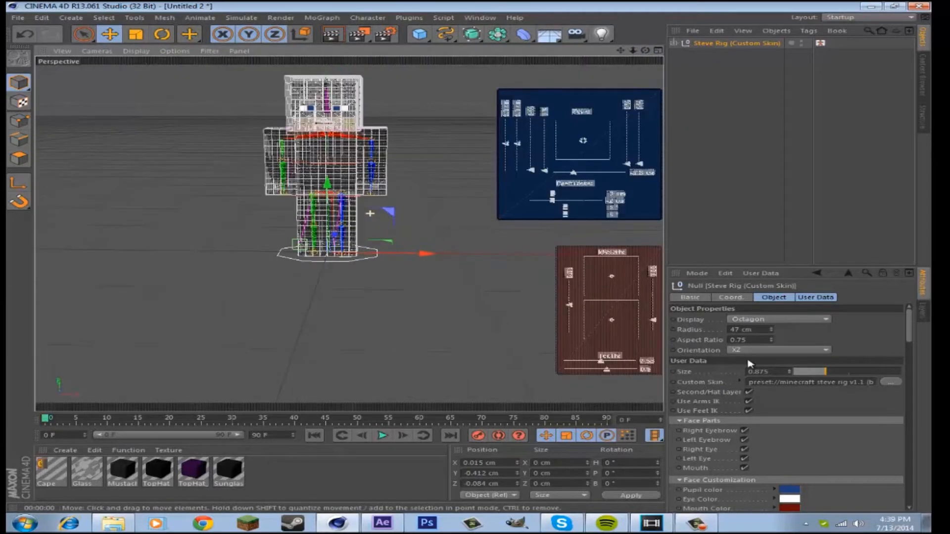
# Step: Turn off both eyebrows and both eyes in the rig's face parts and render the view
pyautogui.click(744, 449)
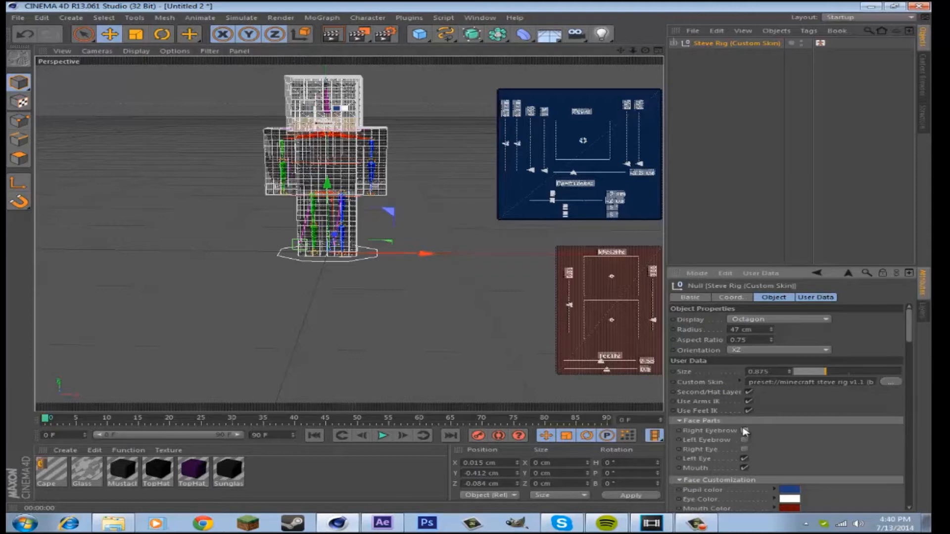
pyautogui.click(745, 459)
pyautogui.click(332, 34)
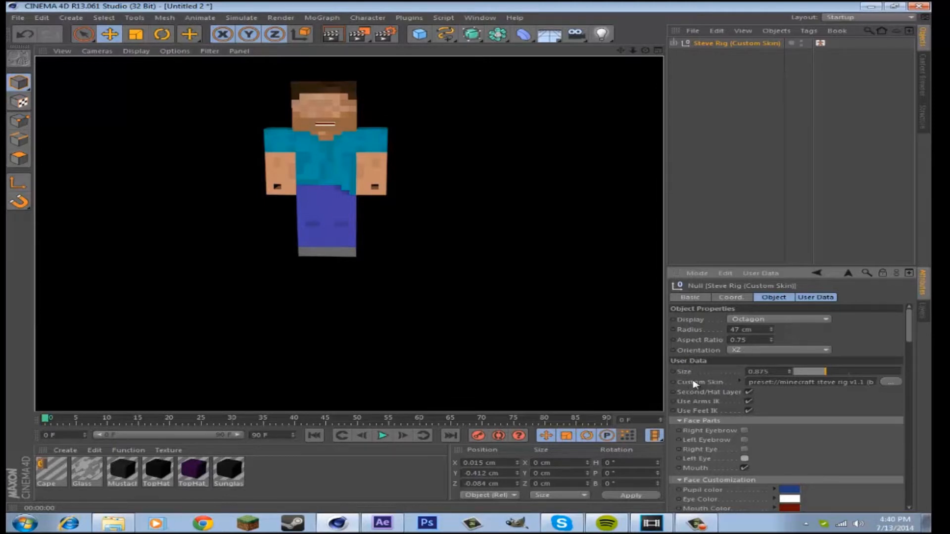
# Step: Load skin_20140712145615109297.png from Downloads as the rig's custom skin and render the view
pyautogui.click(889, 383)
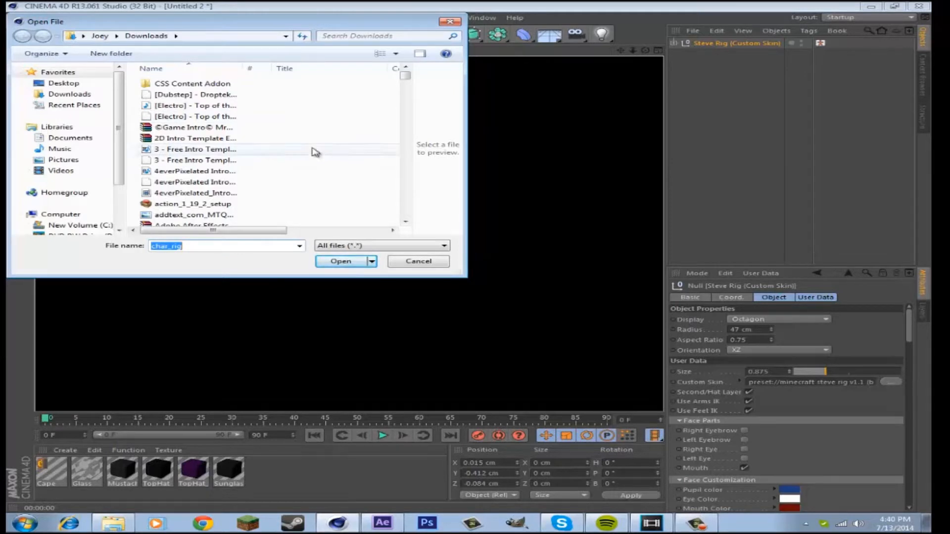
pyautogui.click(64, 95)
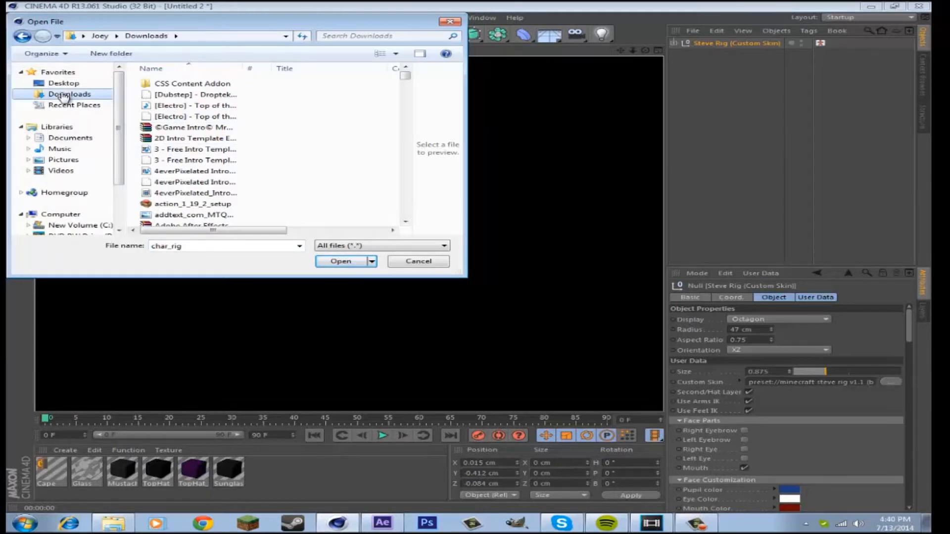
pyautogui.moveTo(405, 74); pyautogui.dragTo(388, 193)
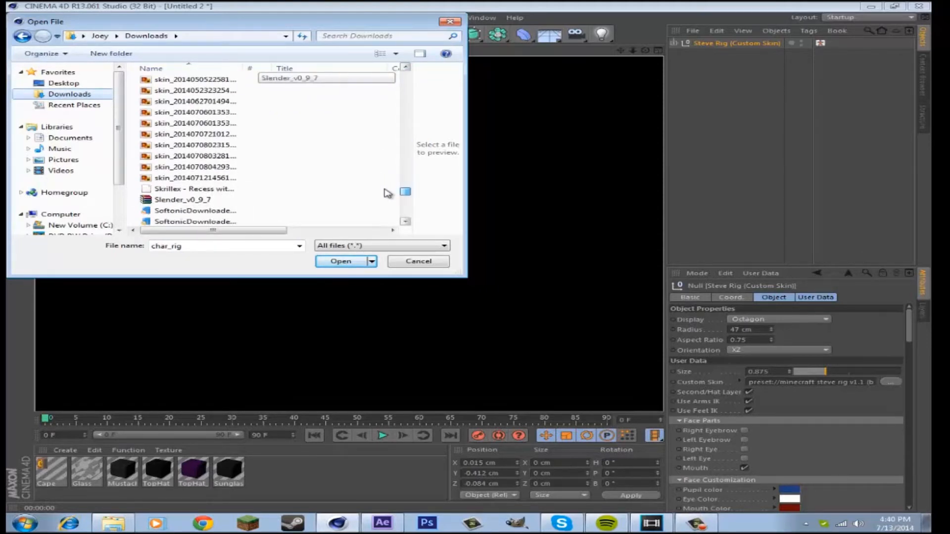
pyautogui.click(233, 178)
pyautogui.click(347, 263)
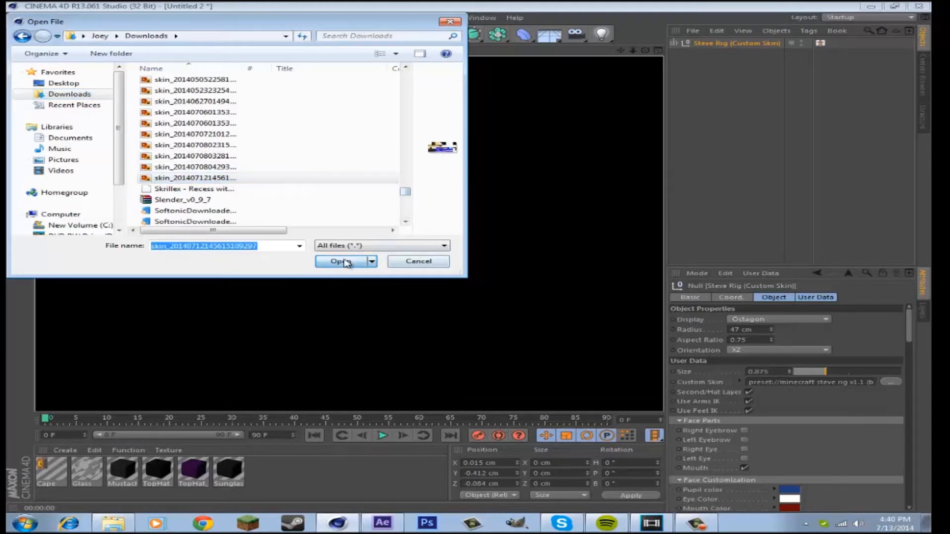
pyautogui.click(471, 299)
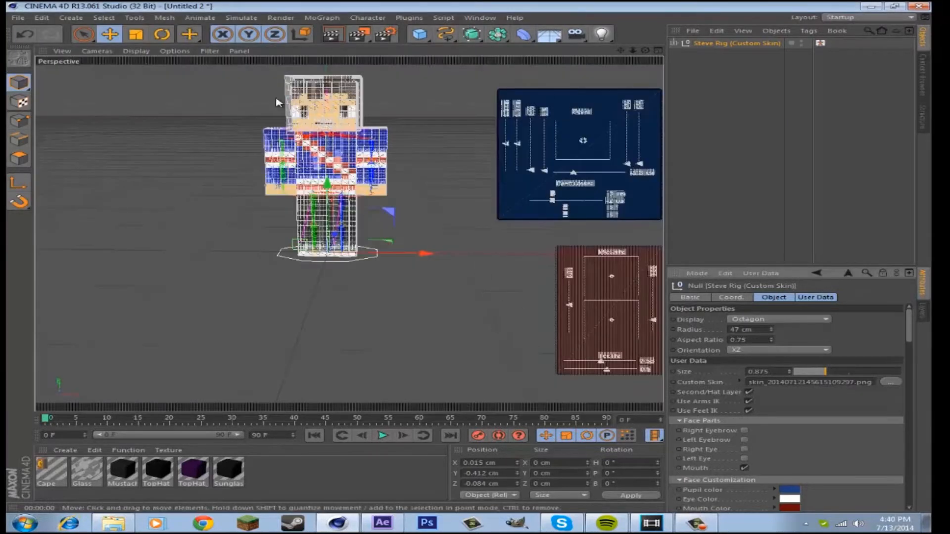
pyautogui.click(332, 34)
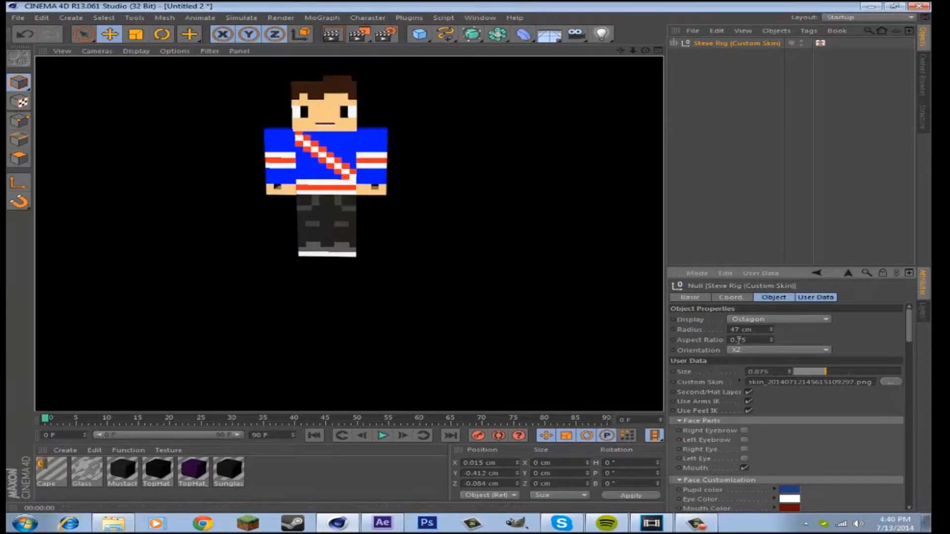
pyautogui.scroll(-1, 737, 340)
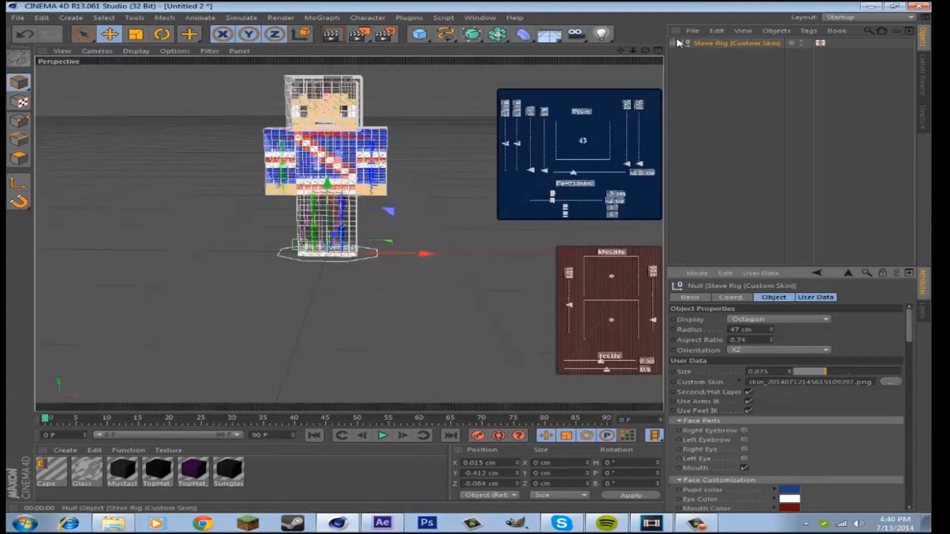
# Step: Try the helmet, chestplate, leggings and boots armor on the rig and render the view
pyautogui.moveTo(911, 329); pyautogui.dragTo(899, 439)
pyautogui.click(730, 331)
pyautogui.click(730, 340)
pyautogui.click(731, 349)
pyautogui.click(730, 359)
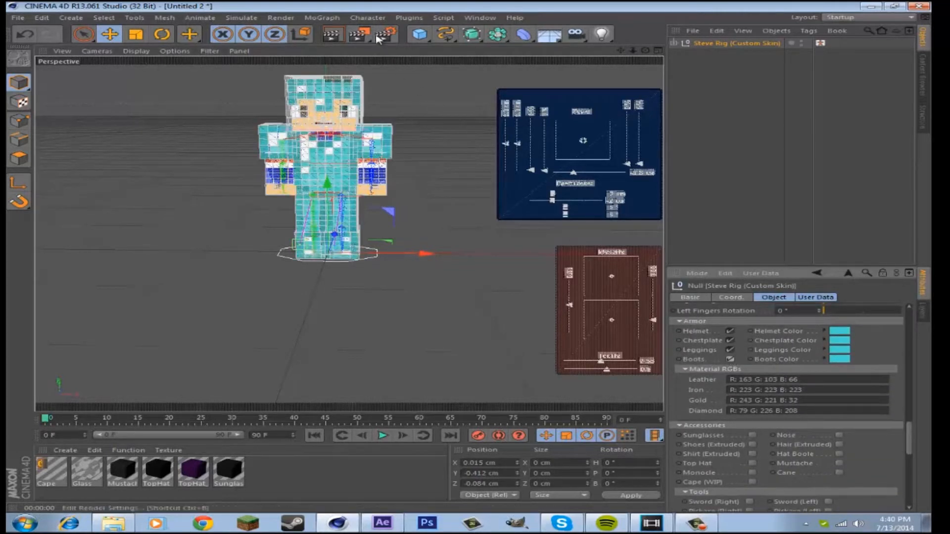
pyautogui.click(331, 35)
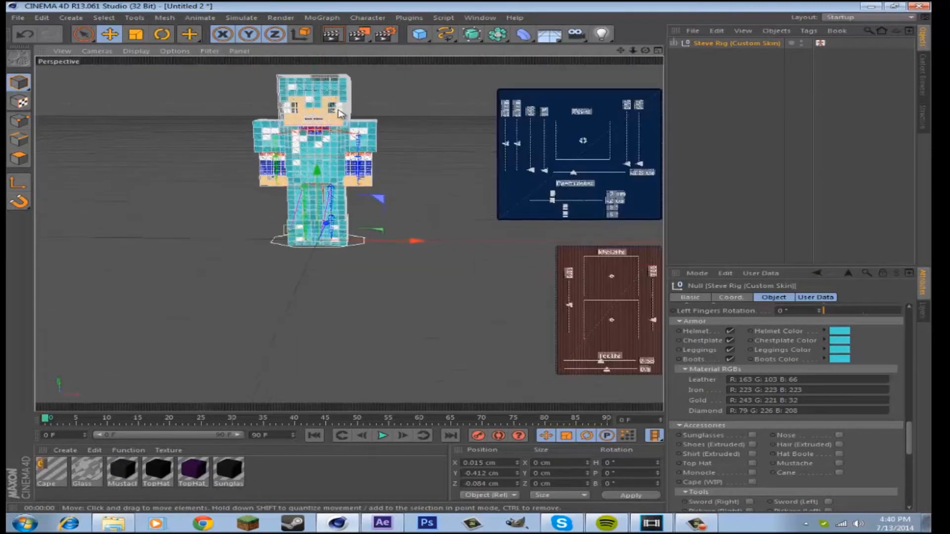
# Step: Turn off the rig's helmet, chestplate, boots and leggings
pyautogui.click(730, 331)
pyautogui.click(729, 340)
pyautogui.click(730, 359)
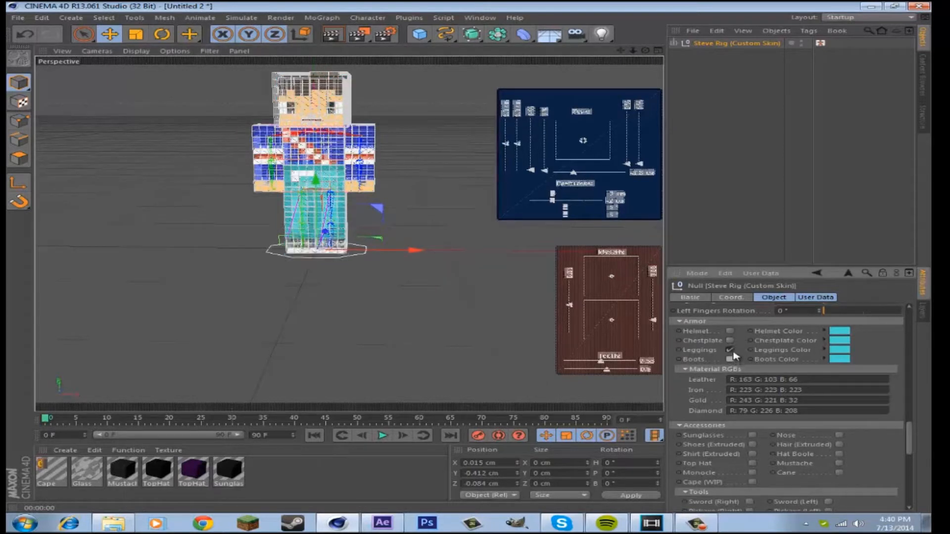
pyautogui.click(730, 349)
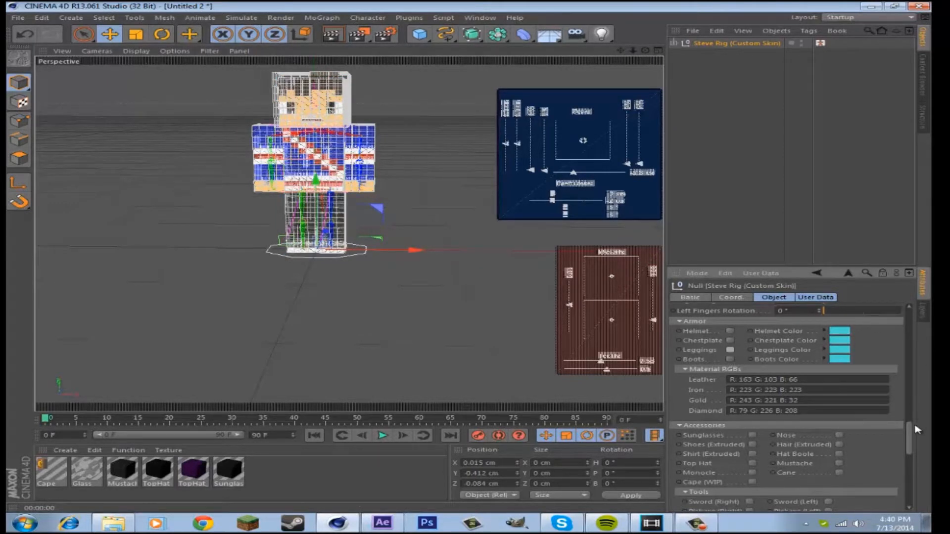
# Step: Try the Cape (WIP) accessory and turn it off again, moving the rig to about Z -52 cm
pyautogui.moveTo(917, 430); pyautogui.dragTo(918, 442)
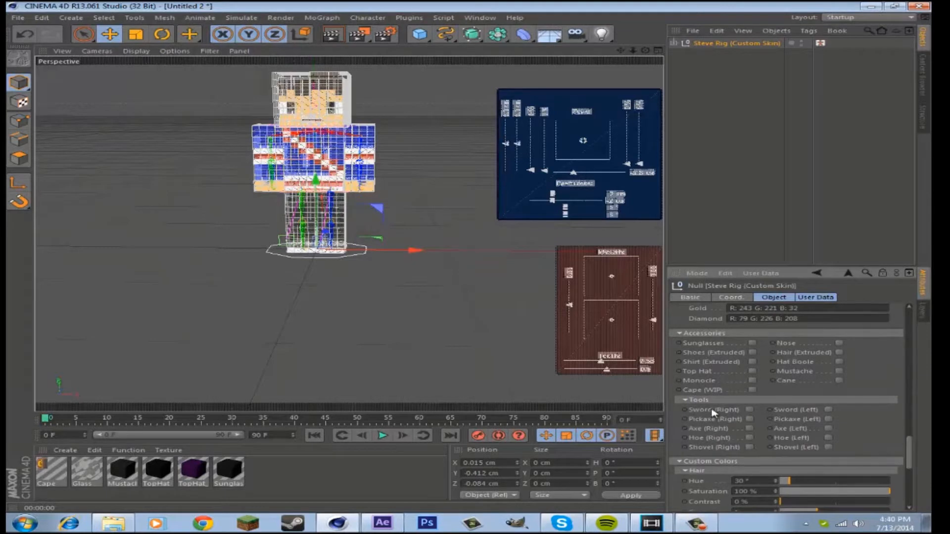
pyautogui.click(753, 390)
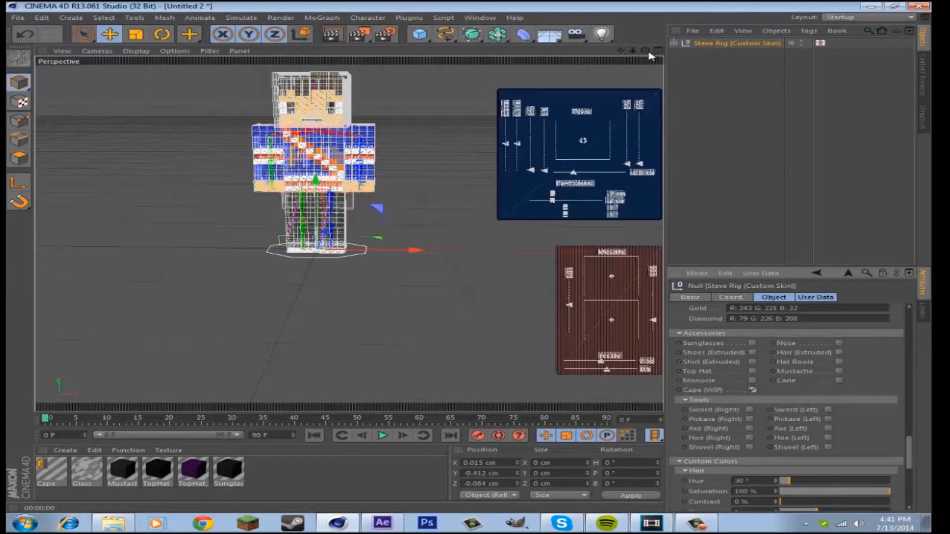
pyautogui.keyDown('alt'); pyautogui.moveTo(471, 258); pyautogui.dragTo(598, 255); pyautogui.keyUp('alt')
pyautogui.moveTo(508, 239); pyautogui.dragTo(415, 200)
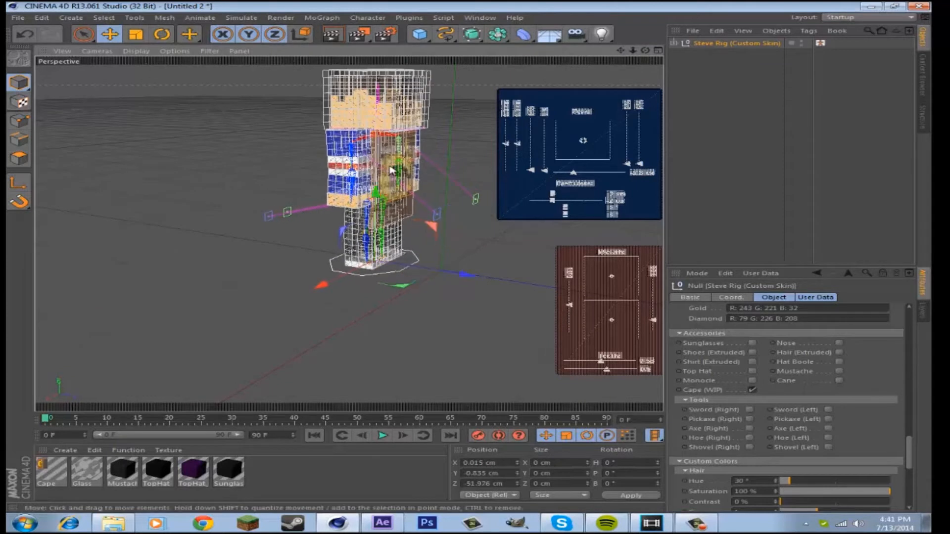
pyautogui.click(752, 391)
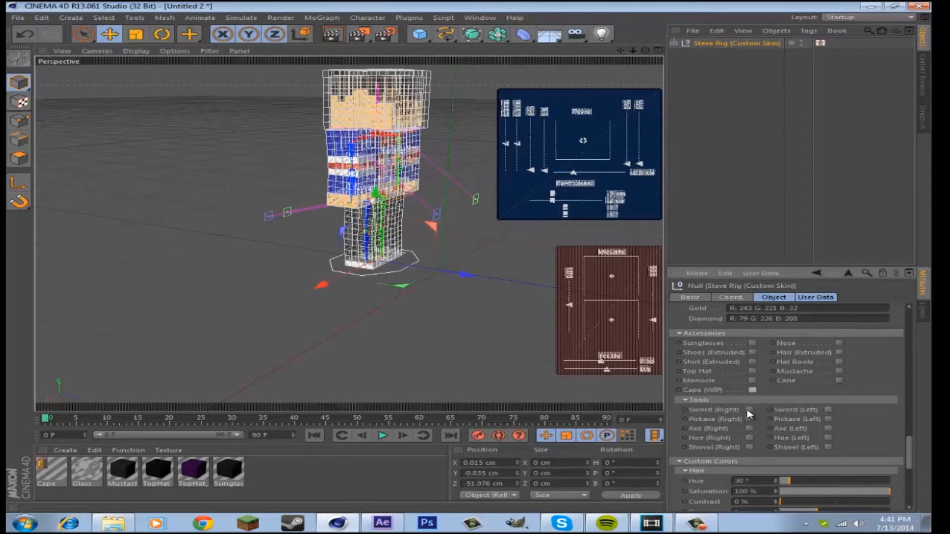
# Step: Enable the Sword (Right) tool on the rig and render the character from the side and the front
pyautogui.click(750, 410)
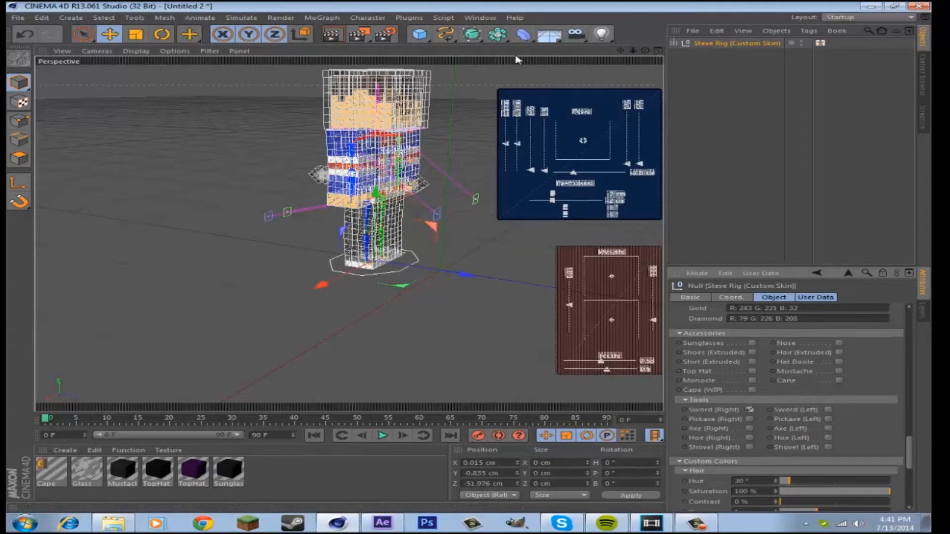
pyautogui.moveTo(646, 51); pyautogui.dragTo(472, 259)
pyautogui.click(339, 39)
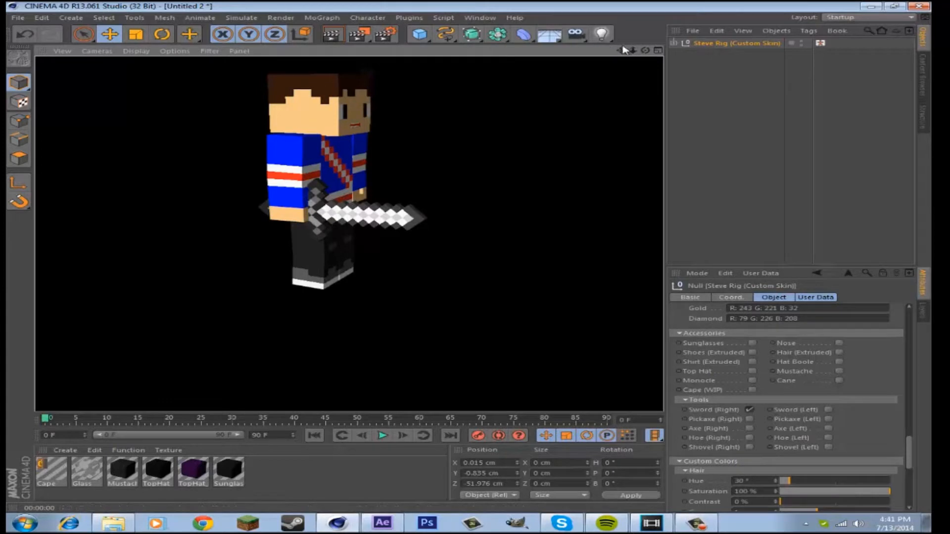
pyautogui.moveTo(648, 52); pyautogui.dragTo(460, 259)
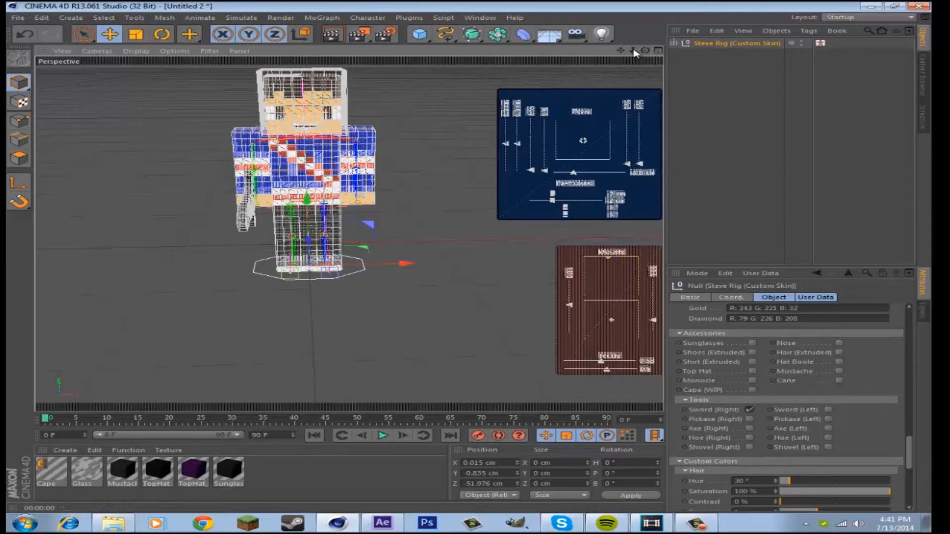
pyautogui.click(326, 35)
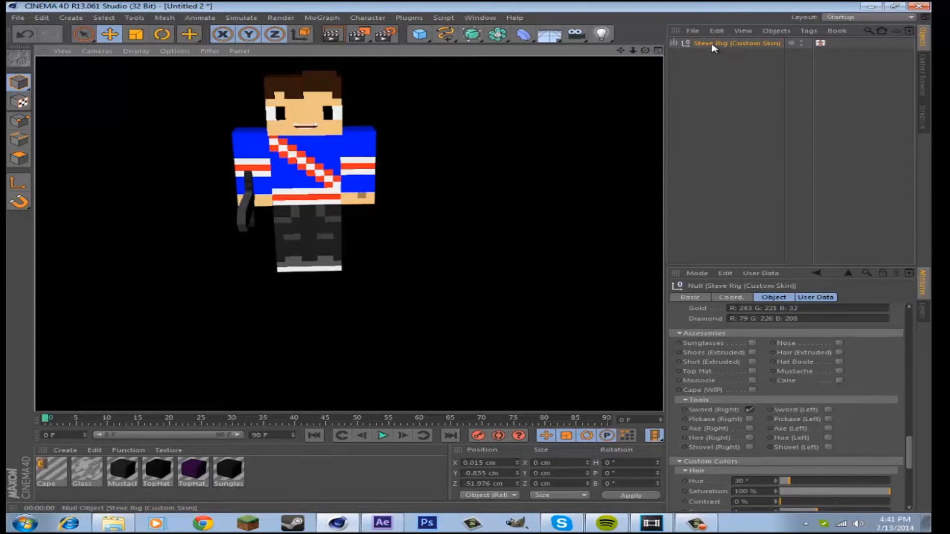
# Step: Expand the rig's Controls, IK Controls and Arms groups and select the Right Arm control
pyautogui.click(674, 44)
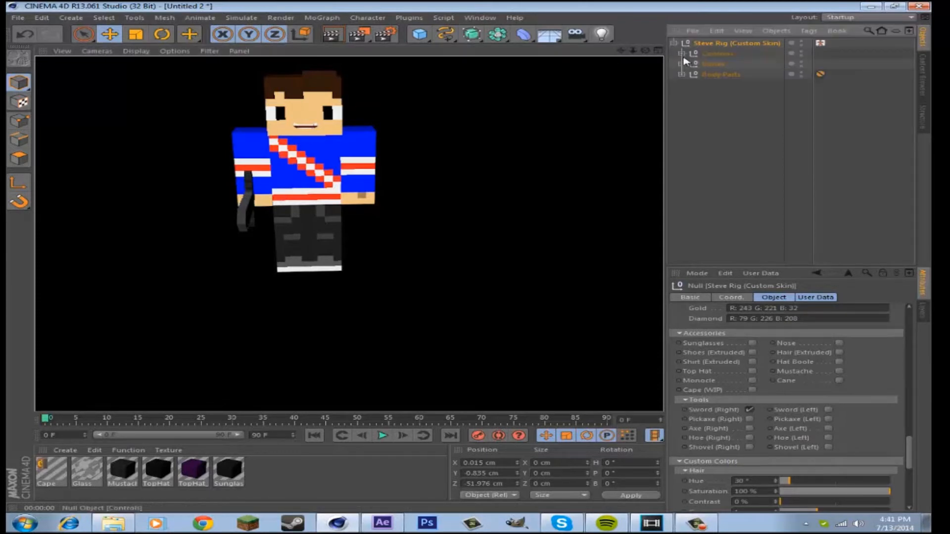
pyautogui.click(682, 53)
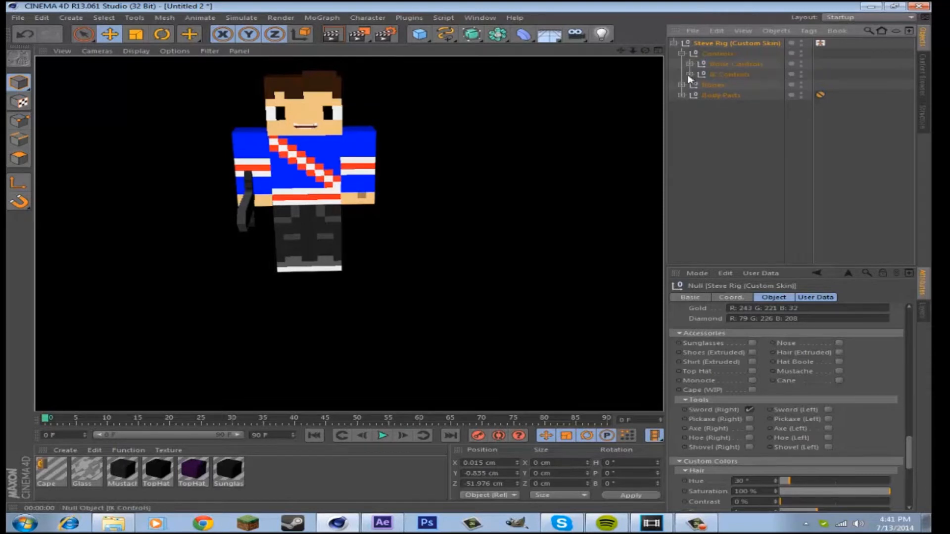
pyautogui.click(689, 75)
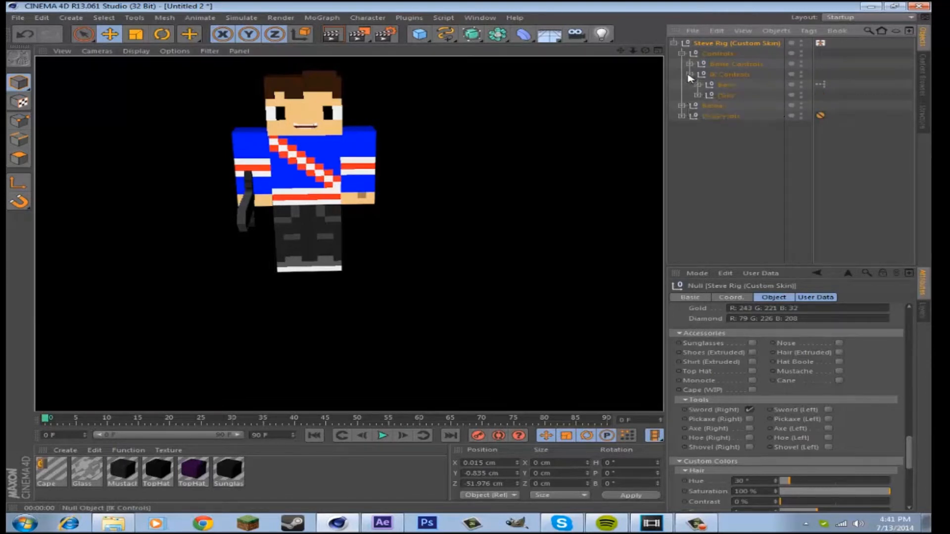
pyautogui.click(697, 85)
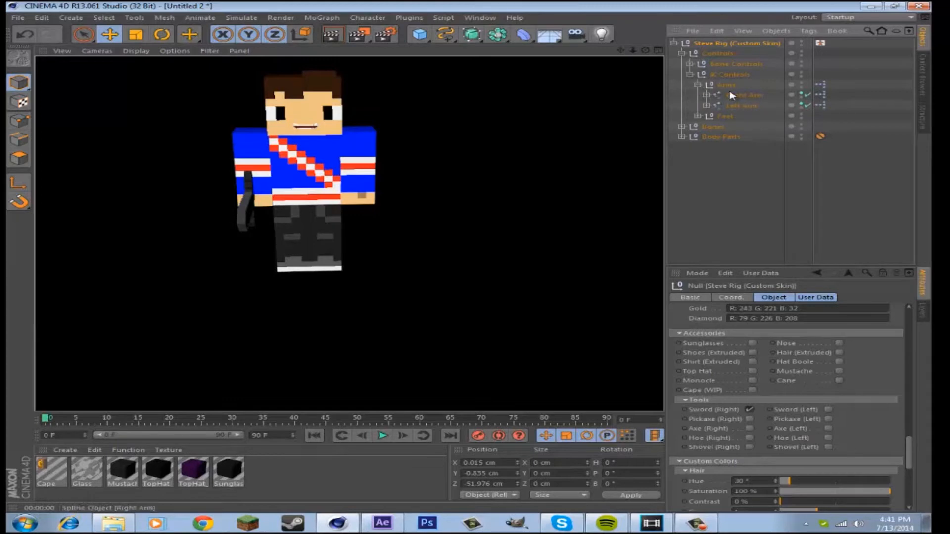
pyautogui.click(740, 98)
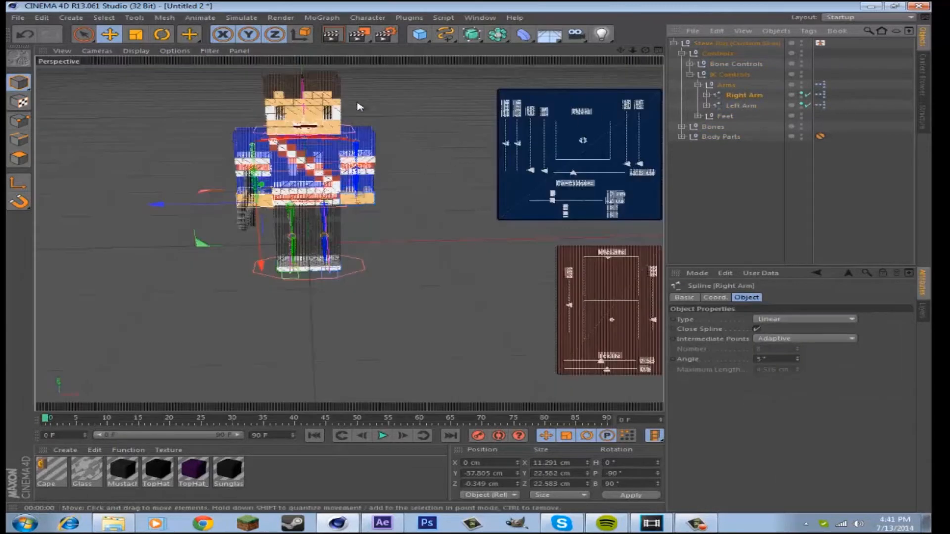
# Step: Pose the right arm outward and forward at about X -17, Y -65, Z 17 cm and render the view
pyautogui.moveTo(645, 51); pyautogui.dragTo(465, 257)
pyautogui.moveTo(264, 216); pyautogui.dragTo(282, 227)
pyautogui.moveTo(315, 272); pyautogui.dragTo(232, 218)
pyautogui.moveTo(644, 51); pyautogui.dragTo(391, 251)
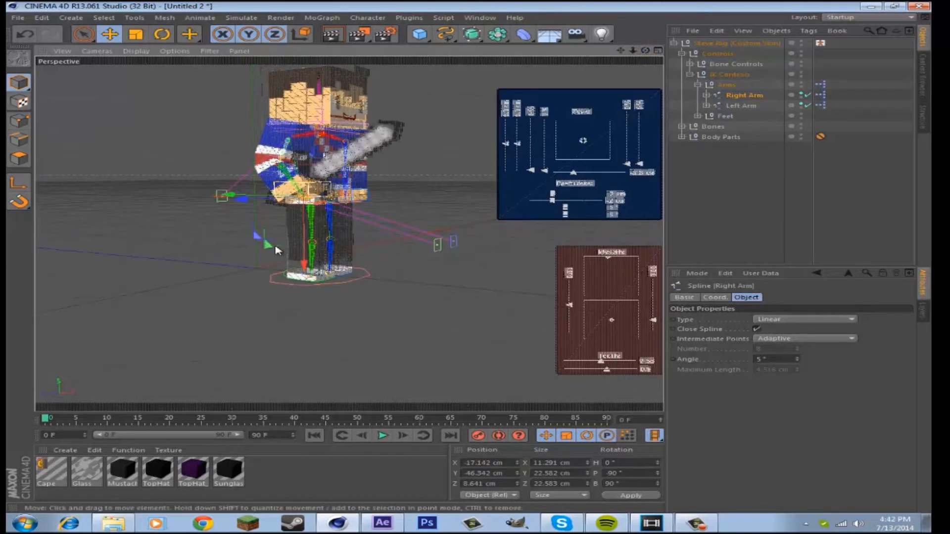
pyautogui.moveTo(305, 266); pyautogui.dragTo(251, 238)
pyautogui.moveTo(645, 51)
pyautogui.mouseDown()
pyautogui.moveTo(467, 262)
pyautogui.moveTo(458, 259)
pyautogui.moveTo(644, 53)
pyautogui.mouseUp()
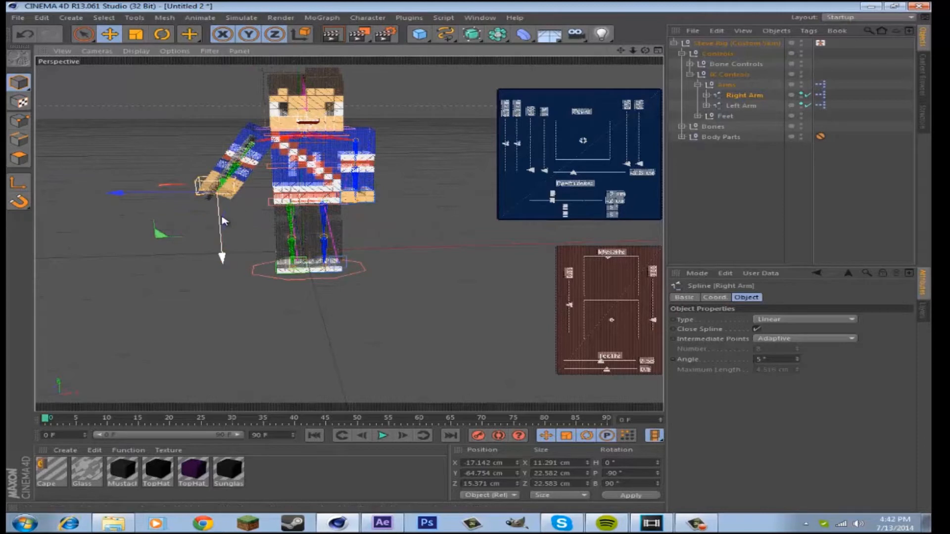
pyautogui.moveTo(223, 219); pyautogui.dragTo(226, 228)
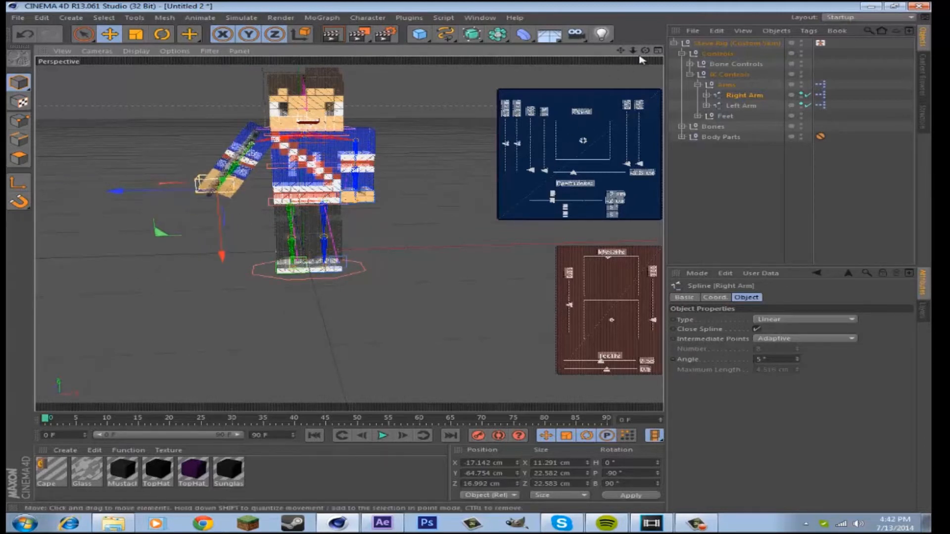
pyautogui.moveTo(466, 261)
pyautogui.keyDown('alt'); pyautogui.mouseDown()
pyautogui.moveTo(481, 261)
pyautogui.moveTo(471, 262)
pyautogui.mouseUp(); pyautogui.keyUp('alt')
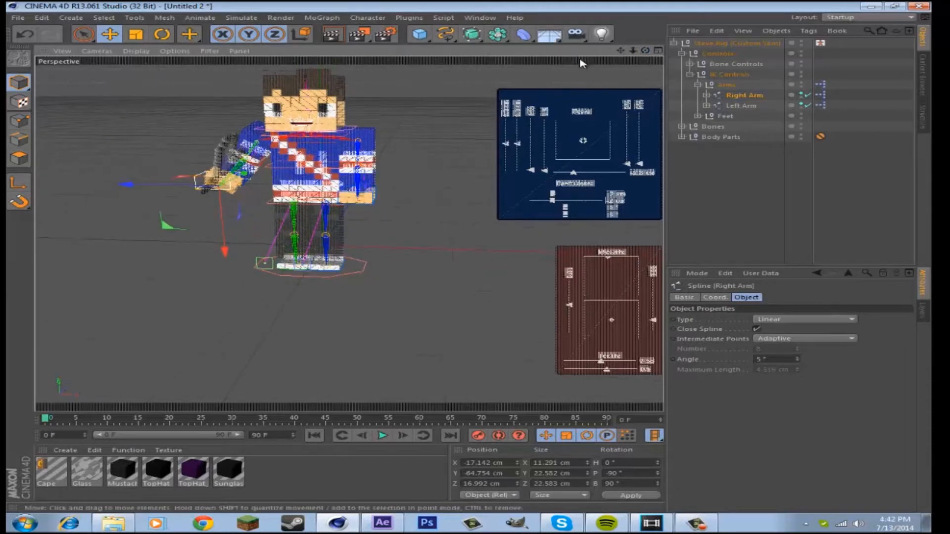
pyautogui.keyDown('alt'); pyautogui.moveTo(580, 60); pyautogui.dragTo(471, 261); pyautogui.keyUp('alt')
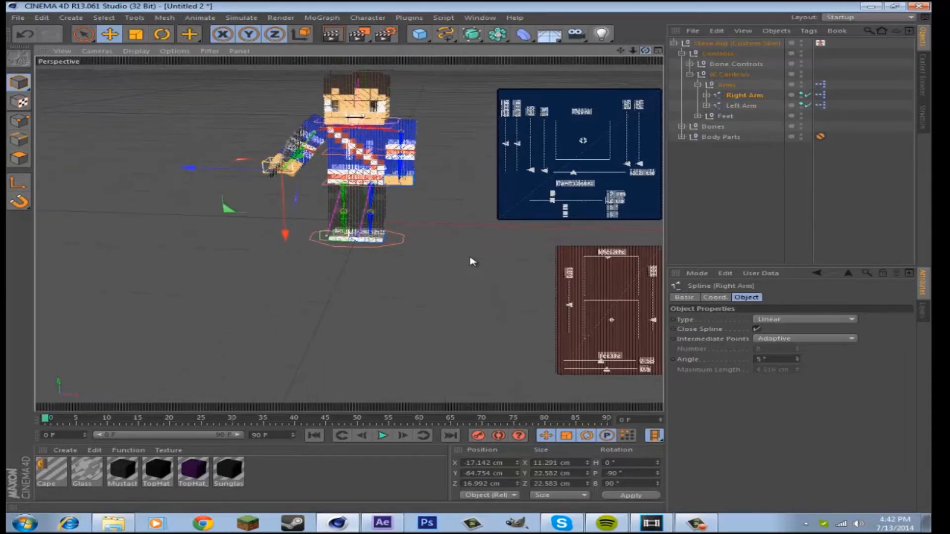
pyautogui.click(342, 38)
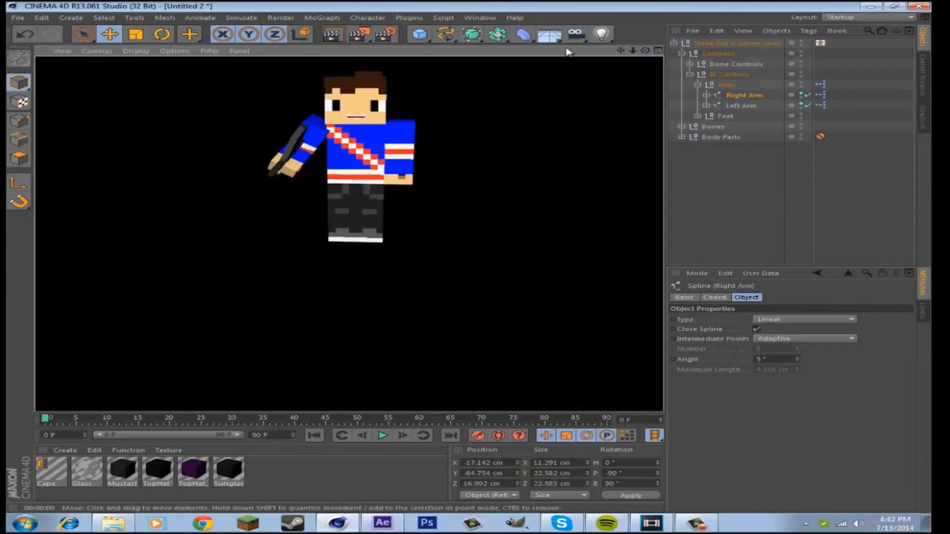
# Step: Add a light in front of the character at about Y 71, Z -190 cm and render the view
pyautogui.click(601, 34)
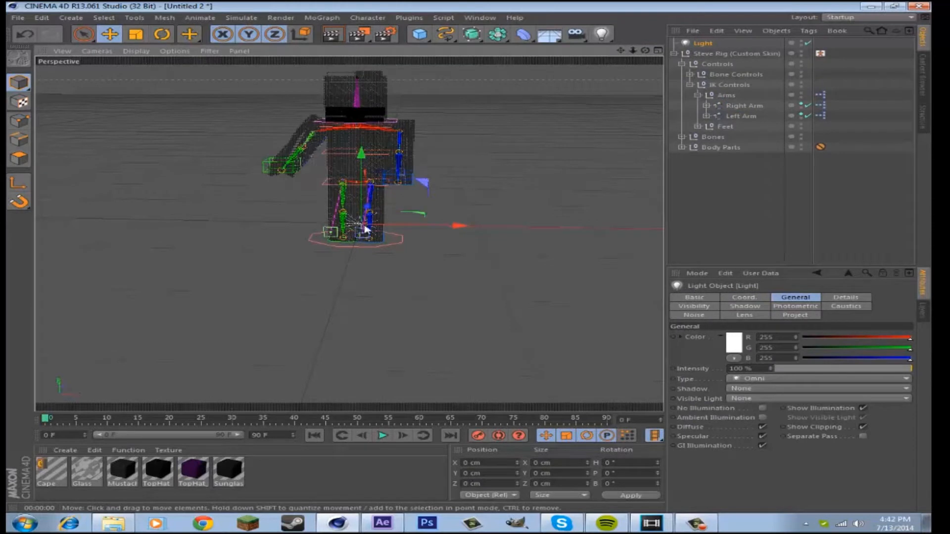
pyautogui.moveTo(362, 229); pyautogui.dragTo(314, 192)
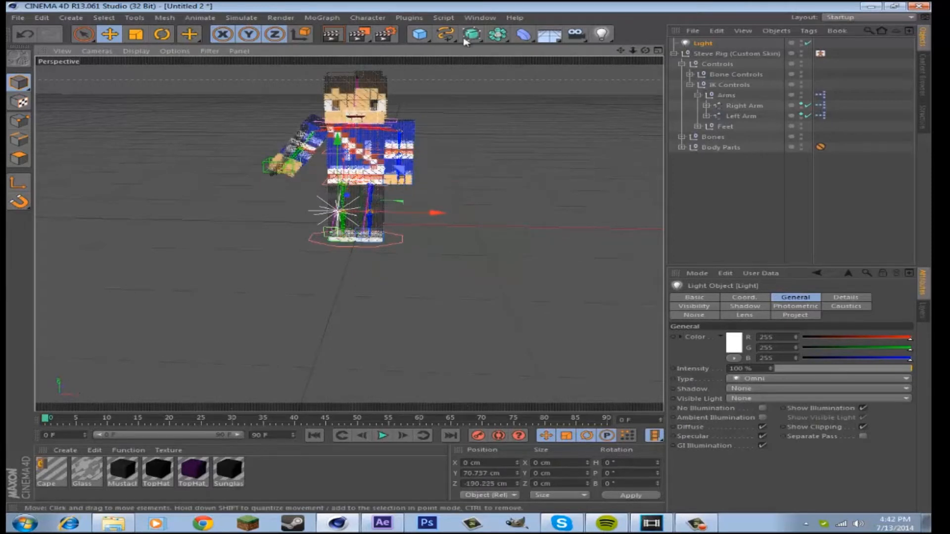
pyautogui.click(335, 32)
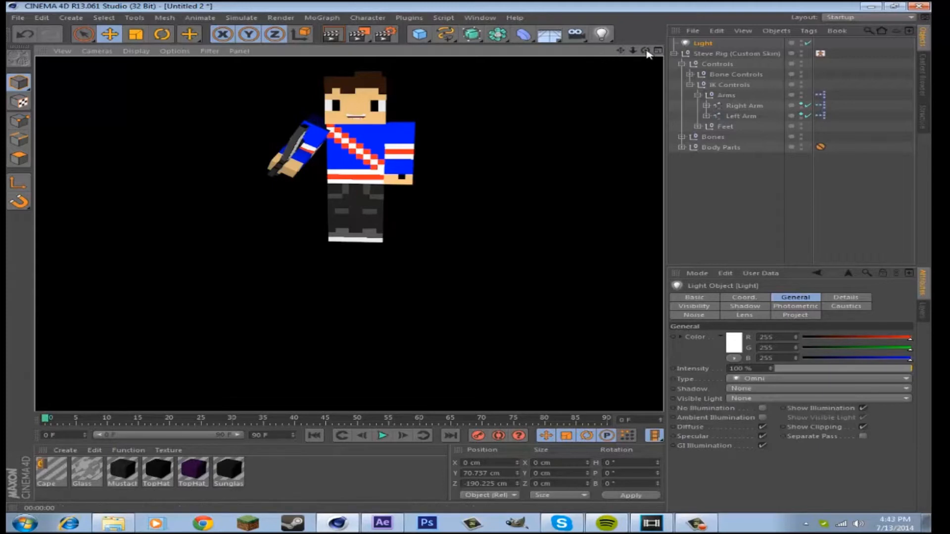
# Step: Raise the Left Arm control outward to about Y 53, Z 16 cm and render the view
pyautogui.keyDown('alt'); pyautogui.moveTo(520, 259); pyautogui.dragTo(471, 270); pyautogui.keyUp('alt')
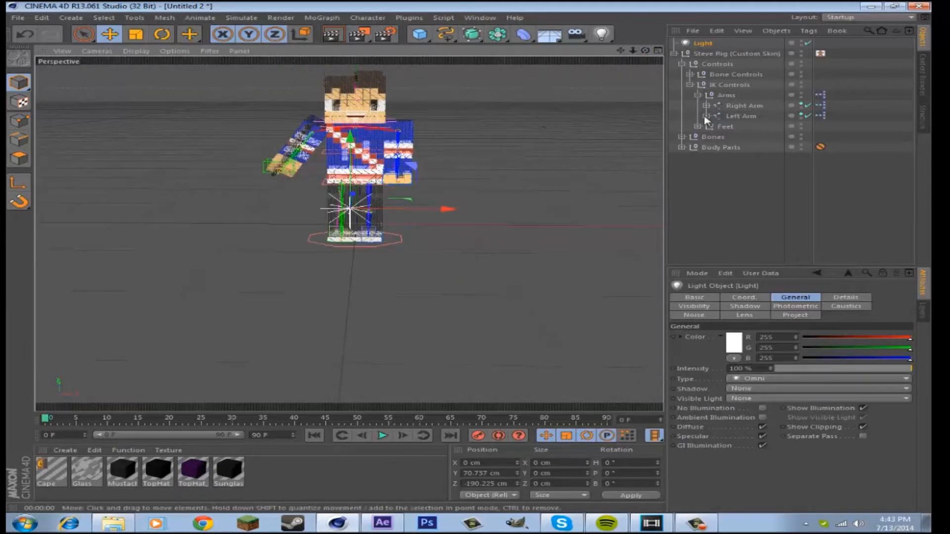
pyautogui.click(730, 116)
pyautogui.moveTo(395, 210); pyautogui.dragTo(416, 226)
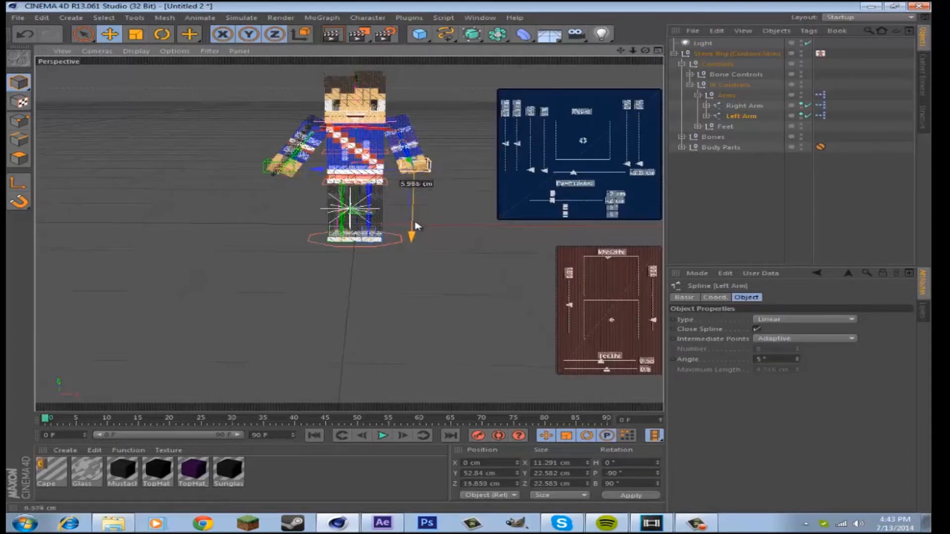
pyautogui.click(331, 35)
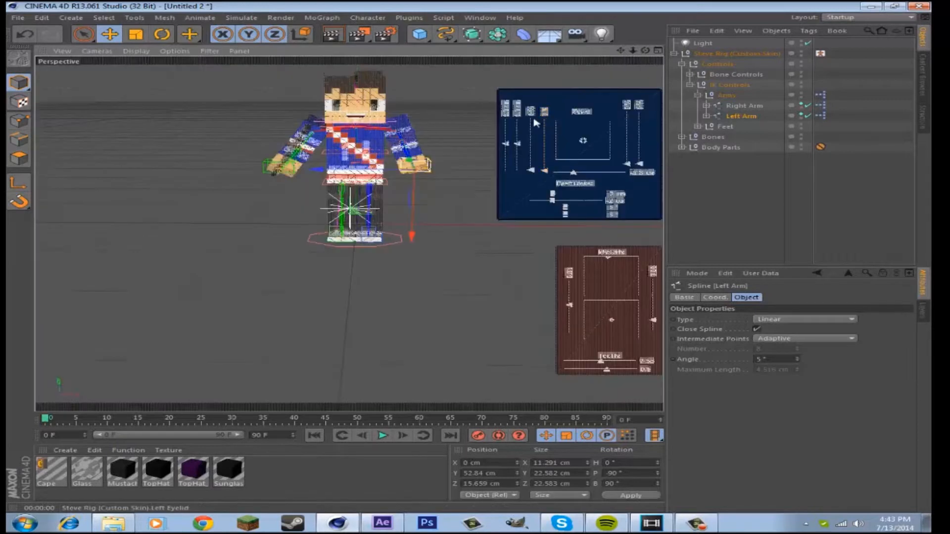
pyautogui.click(424, 158)
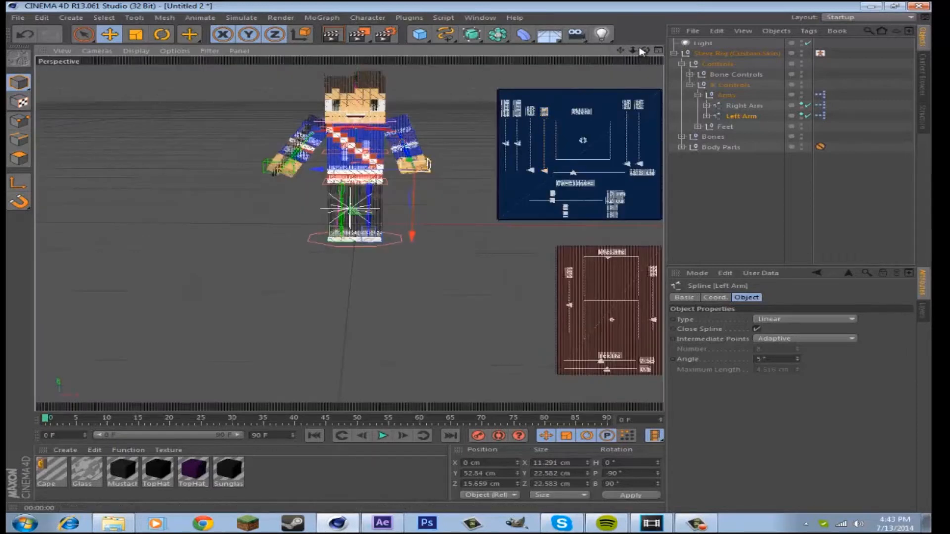
# Step: Move the left arm forward to about X -24, Y 48 cm and render the character from the front
pyautogui.keyDown('alt'); pyautogui.moveTo(462, 263); pyautogui.dragTo(350, 178); pyautogui.keyUp('alt')
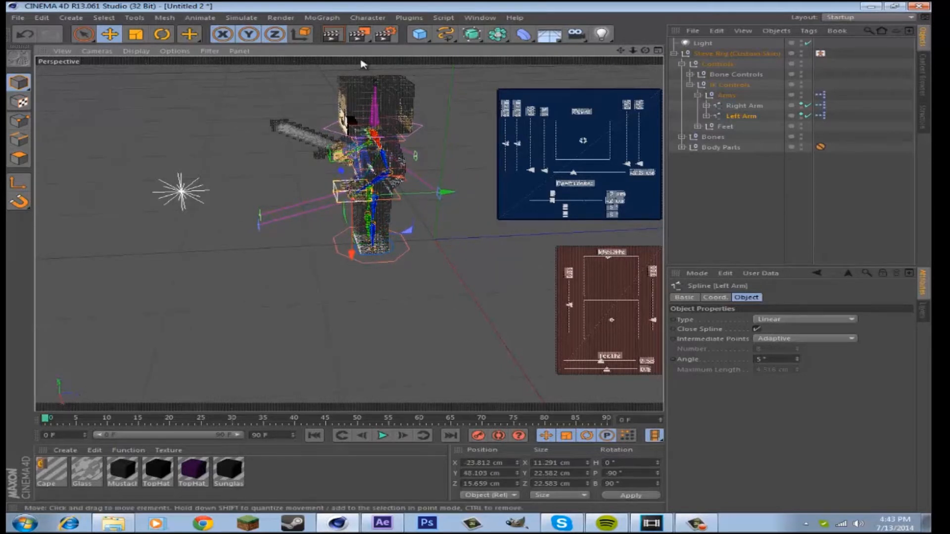
pyautogui.click(332, 34)
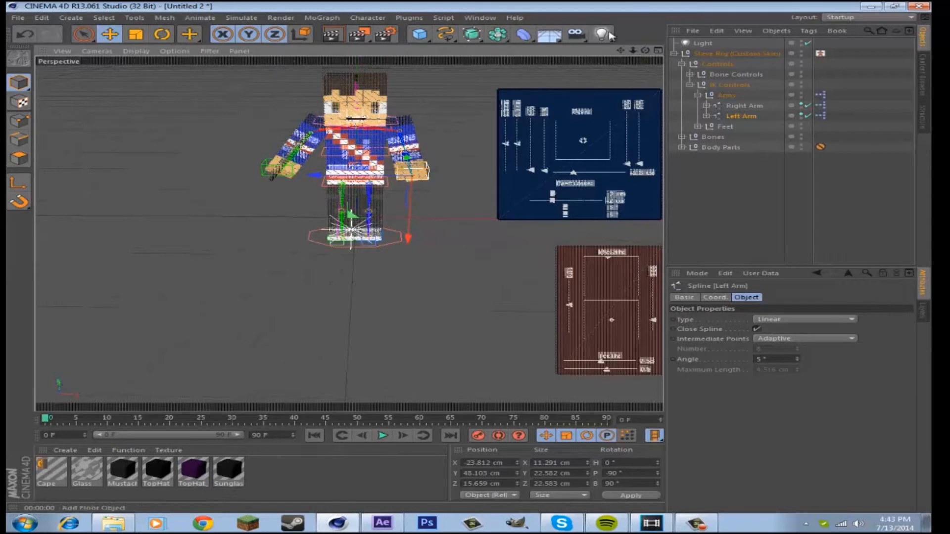
pyautogui.moveTo(645, 50); pyautogui.dragTo(487, 261)
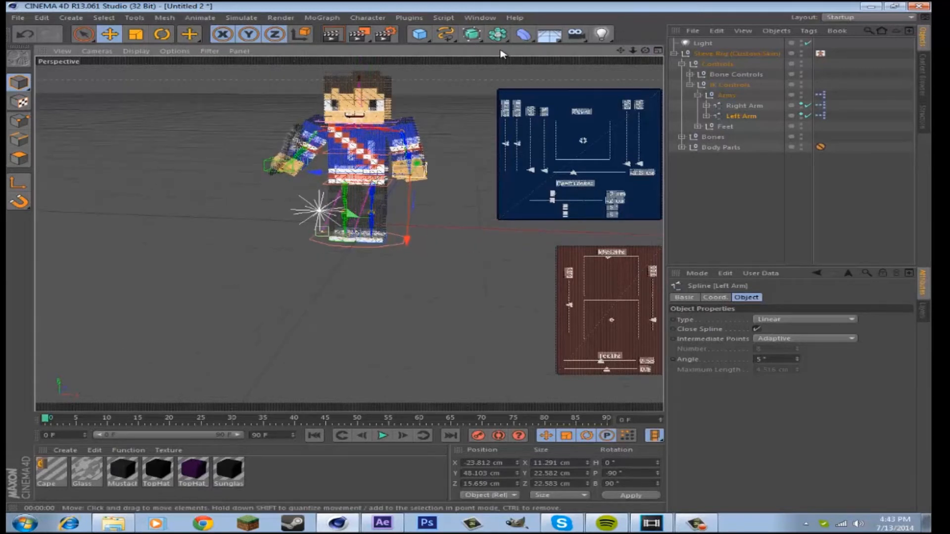
pyautogui.click(332, 34)
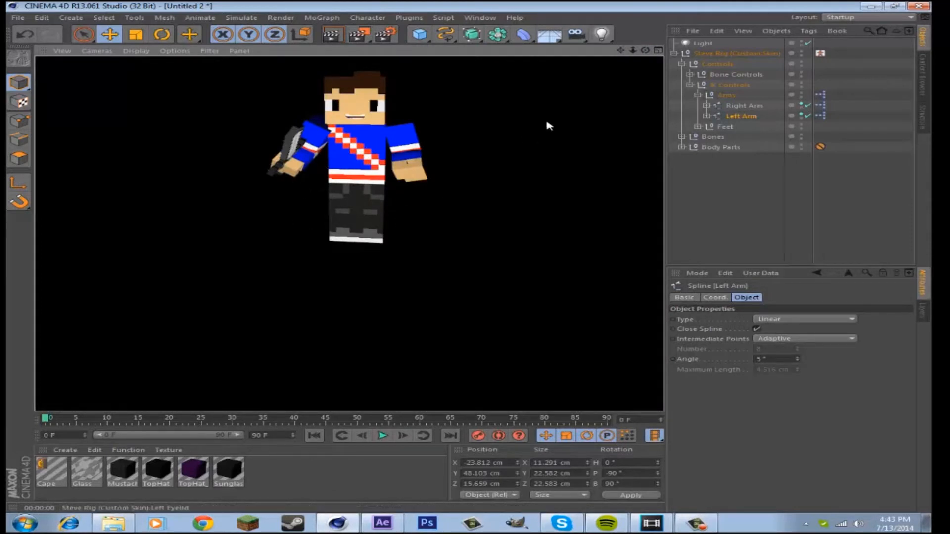
pyautogui.keyDown('alt'); pyautogui.moveTo(454, 268); pyautogui.dragTo(470, 253); pyautogui.keyUp('alt')
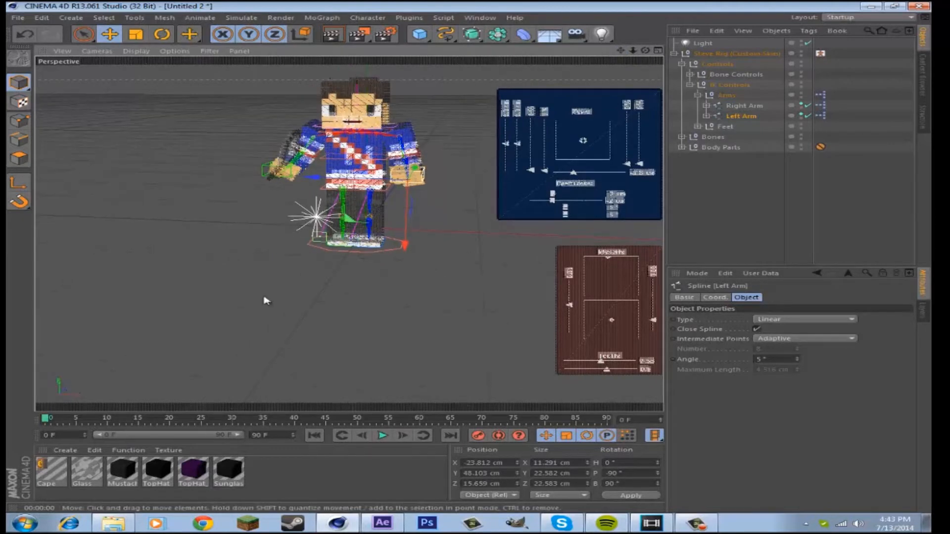
# Step: Expand the Feet controls and move the Right Foot outward and up to about Y -25, Z 19 cm
pyautogui.click(697, 96)
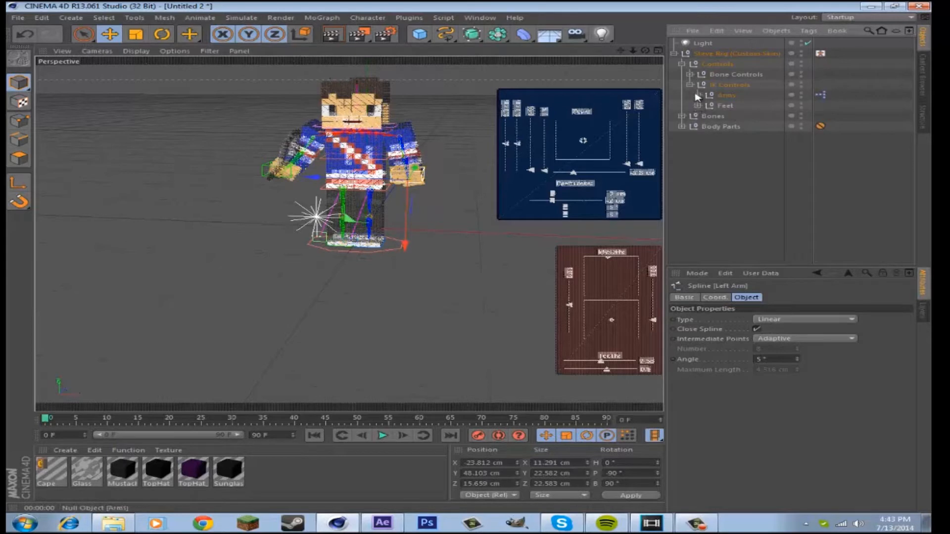
pyautogui.click(697, 96)
pyautogui.click(698, 95)
pyautogui.click(698, 106)
pyautogui.click(745, 116)
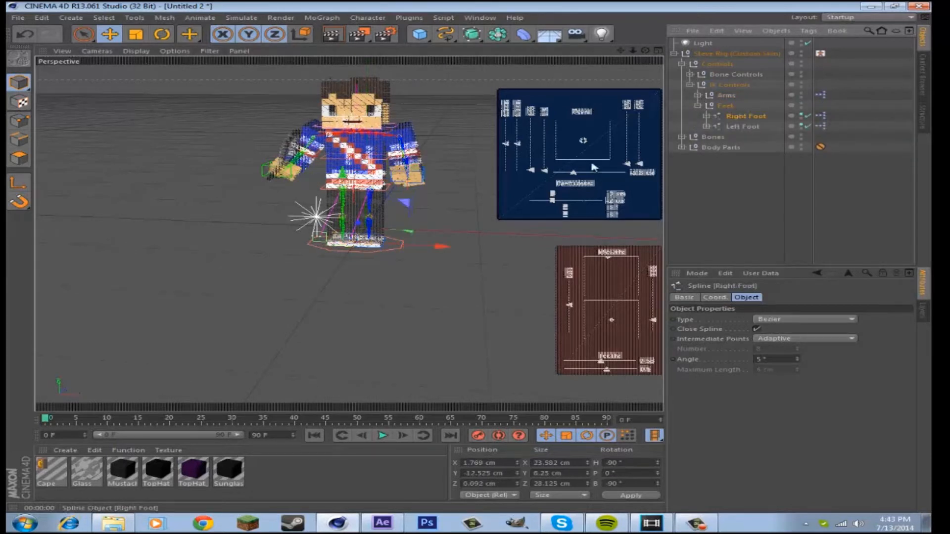
pyautogui.moveTo(331, 223); pyautogui.dragTo(358, 242)
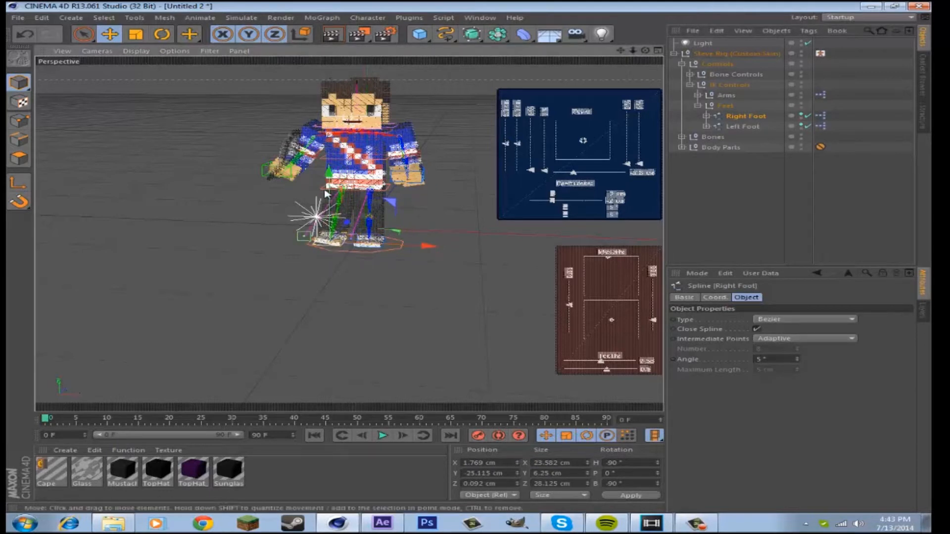
pyautogui.moveTo(329, 203); pyautogui.dragTo(329, 179)
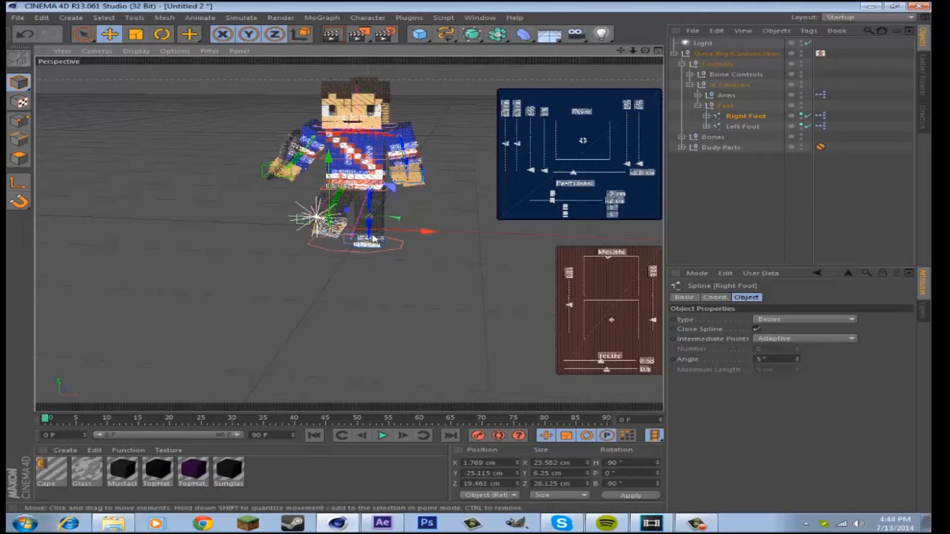
# Step: Move the Left Foot outward and up to about Y 20, Z 19 cm and render the pose
pyautogui.click(740, 126)
pyautogui.moveTo(393, 248); pyautogui.dragTo(375, 218)
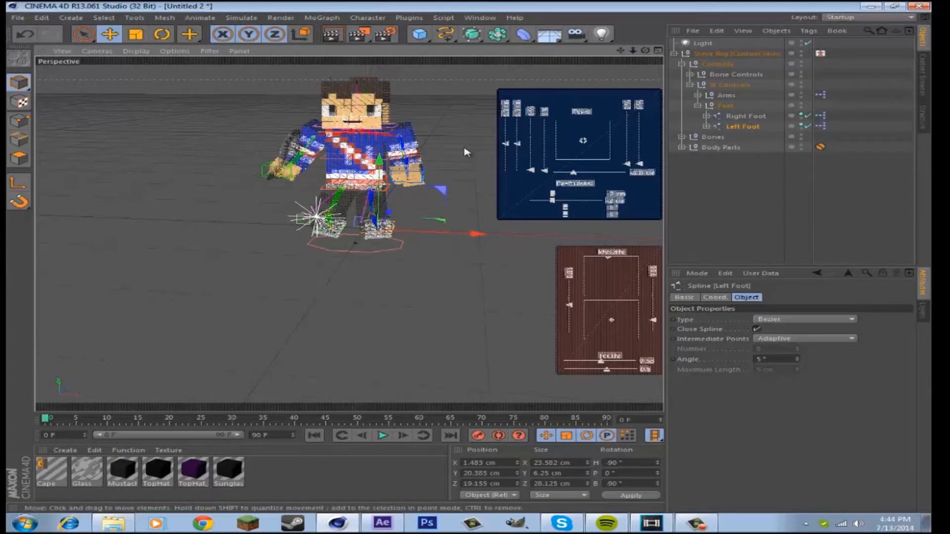
pyautogui.moveTo(644, 51); pyautogui.dragTo(469, 255)
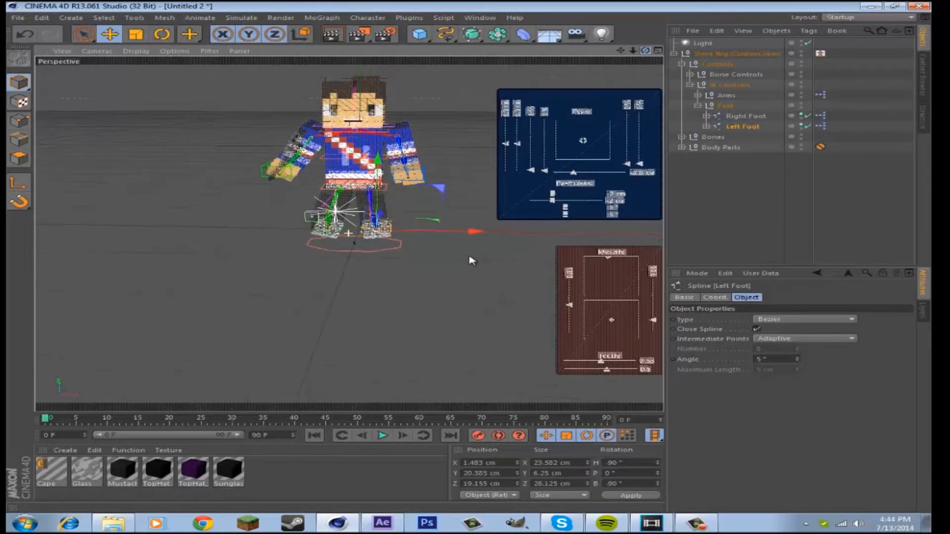
pyautogui.click(331, 34)
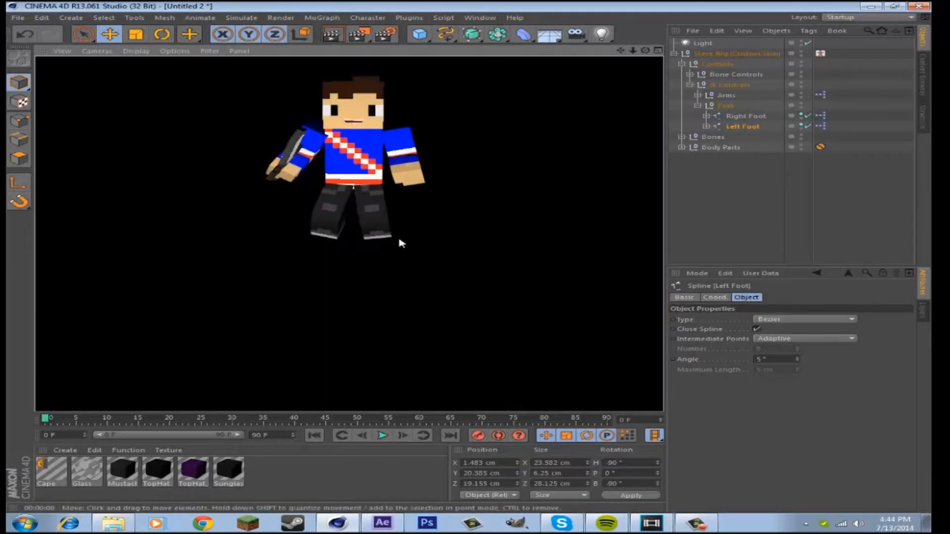
# Step: Set the render output size to 1280 x 720 pixels in the render settings
pyautogui.click(384, 37)
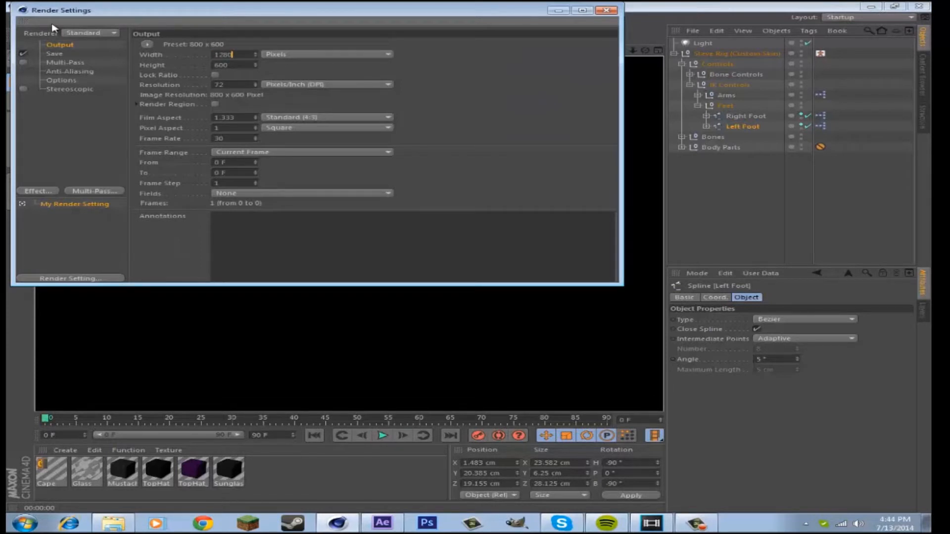
pyautogui.press('Tab')
pyautogui.press('BackSpace')
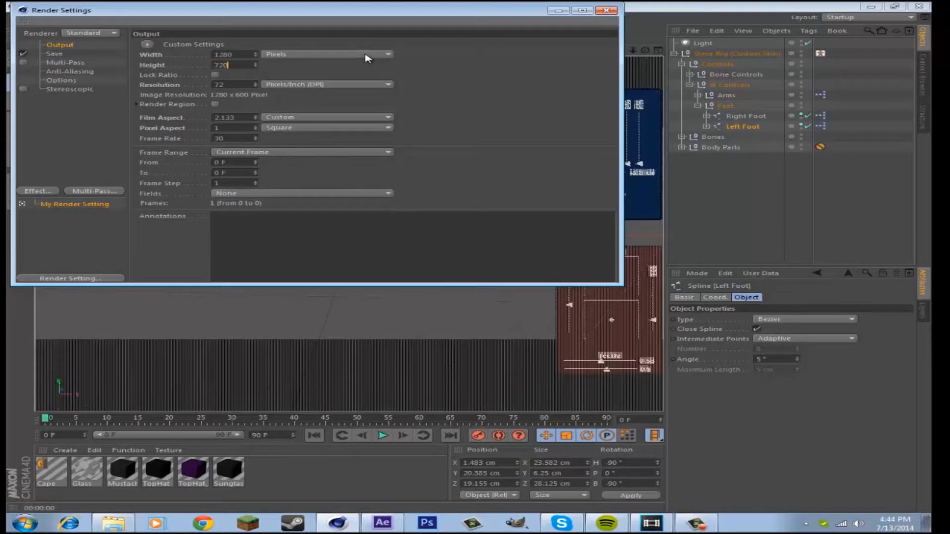
# Step: Set the render's save file name to "HockeyDoesMC #11" and its format to PNG
pyautogui.click(59, 54)
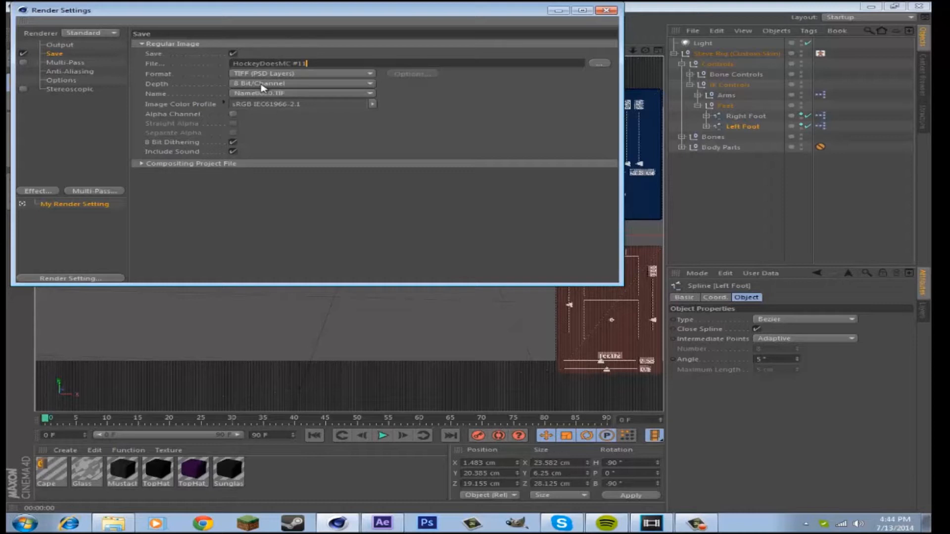
pyautogui.click(286, 75)
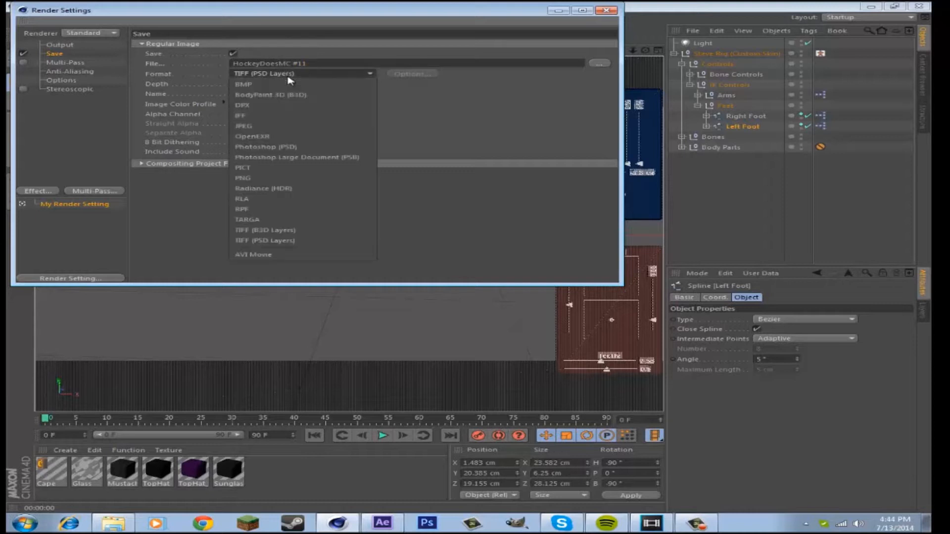
pyautogui.click(297, 180)
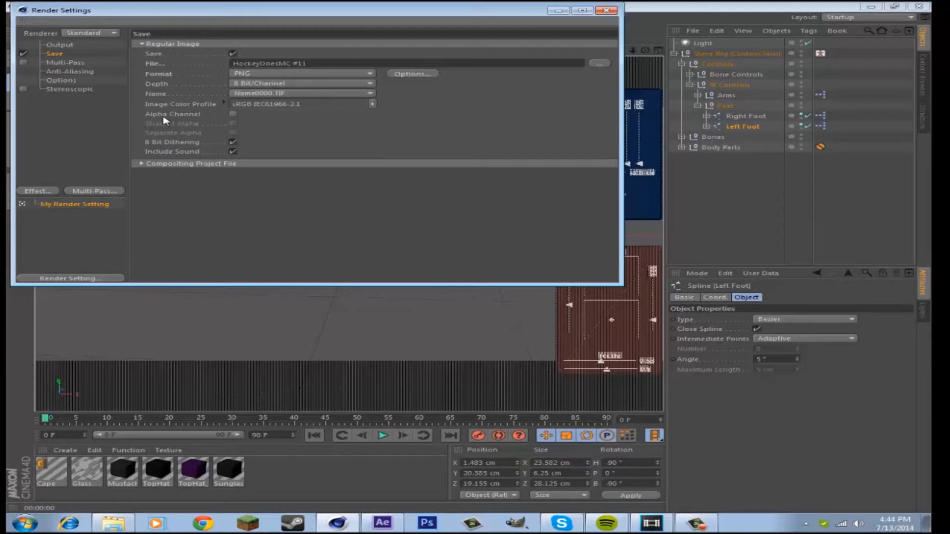
# Step: Enable the alpha channel for the saved image, then frame the character closer and render it to the Picture Viewer
pyautogui.click(232, 114)
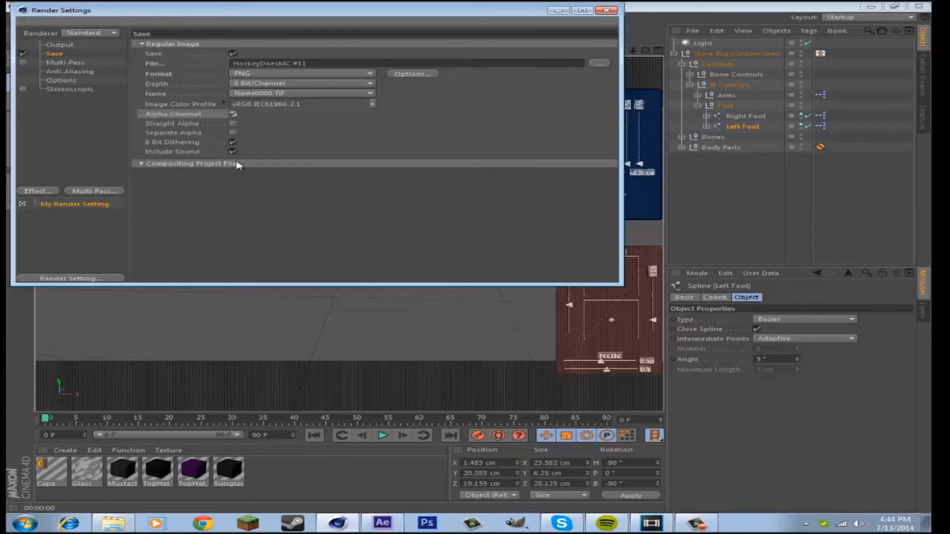
pyautogui.click(606, 10)
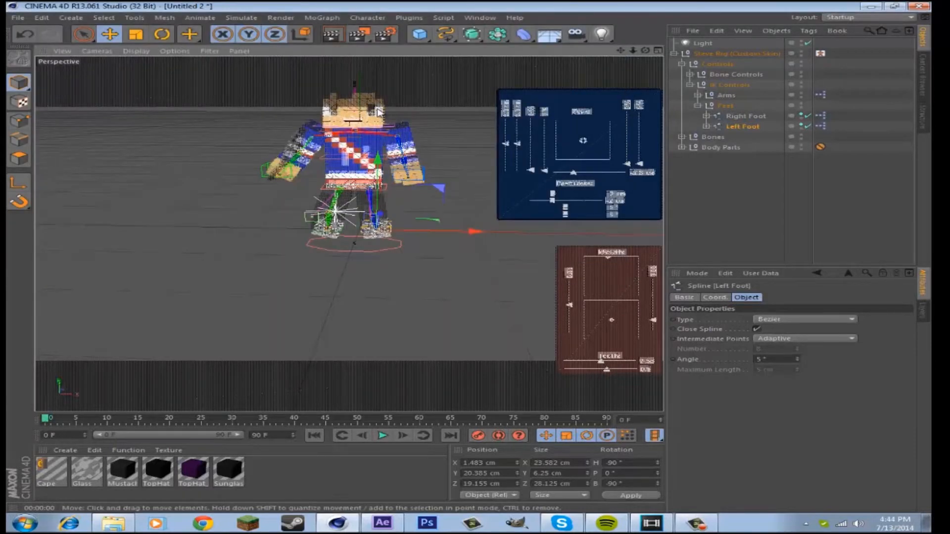
pyautogui.scroll(1, 378, 111)
pyautogui.scroll(1, 379, 109)
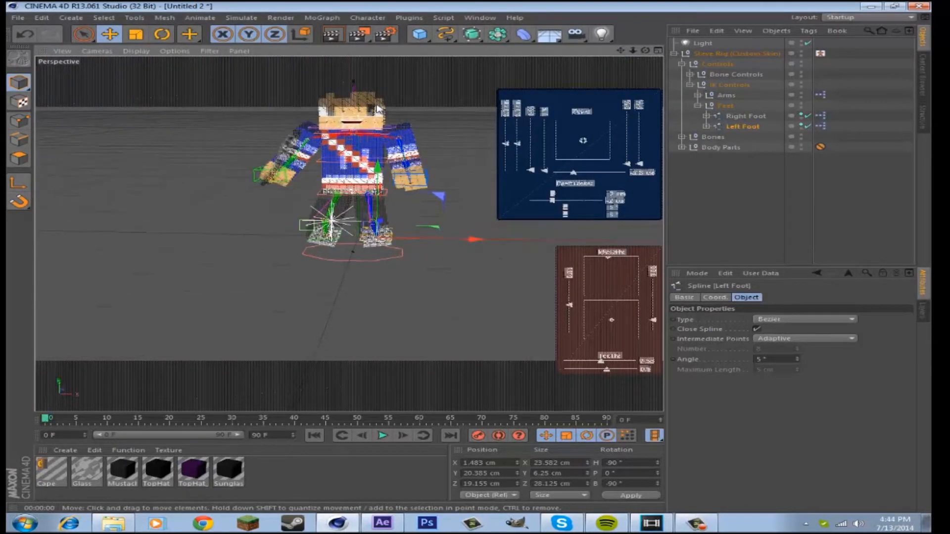
pyautogui.moveTo(472, 262); pyautogui.dragTo(471, 259)
pyautogui.moveTo(621, 50); pyautogui.dragTo(471, 261)
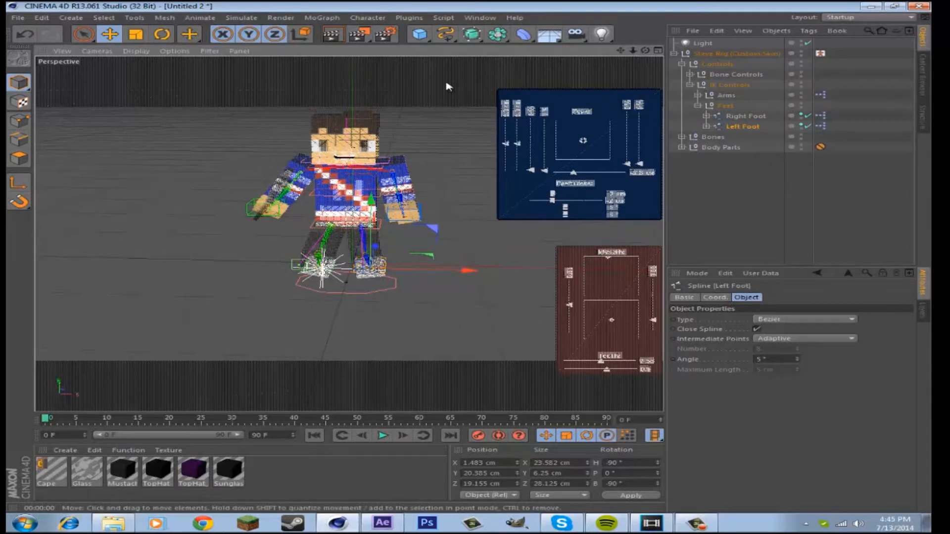
pyautogui.click(358, 34)
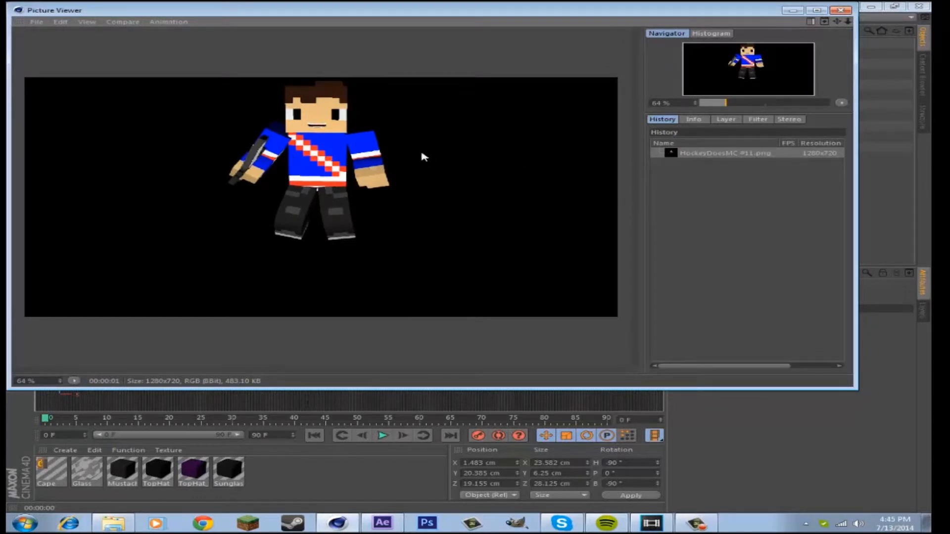
# Step: Save the rendered still image as an 8-bit PNG with alpha channel, named "HockeyDoesMC #11", in the Pictures library
pyautogui.click(37, 23)
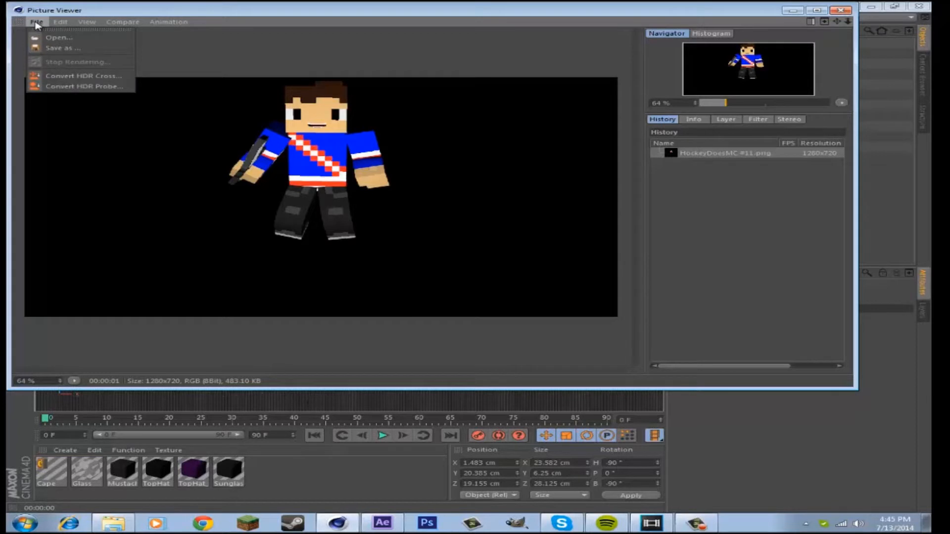
pyautogui.click(70, 49)
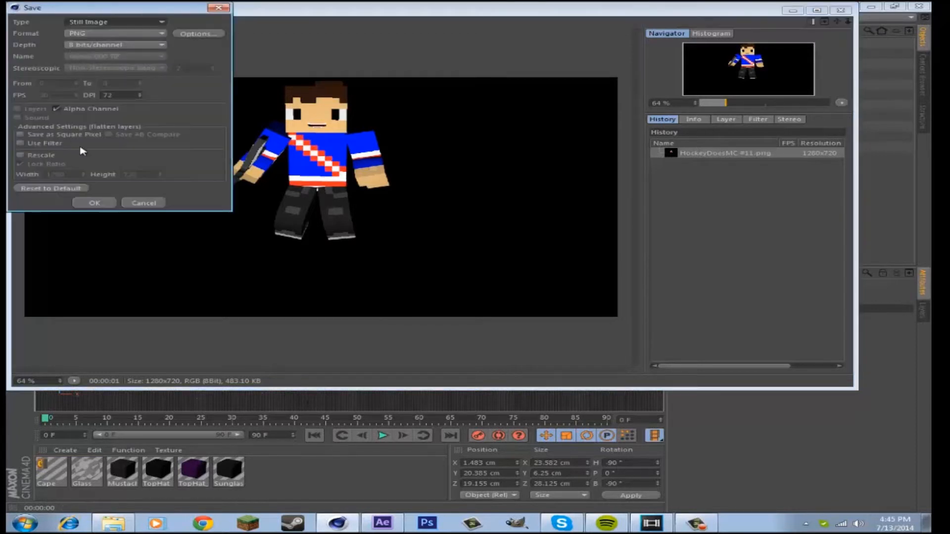
pyautogui.click(108, 204)
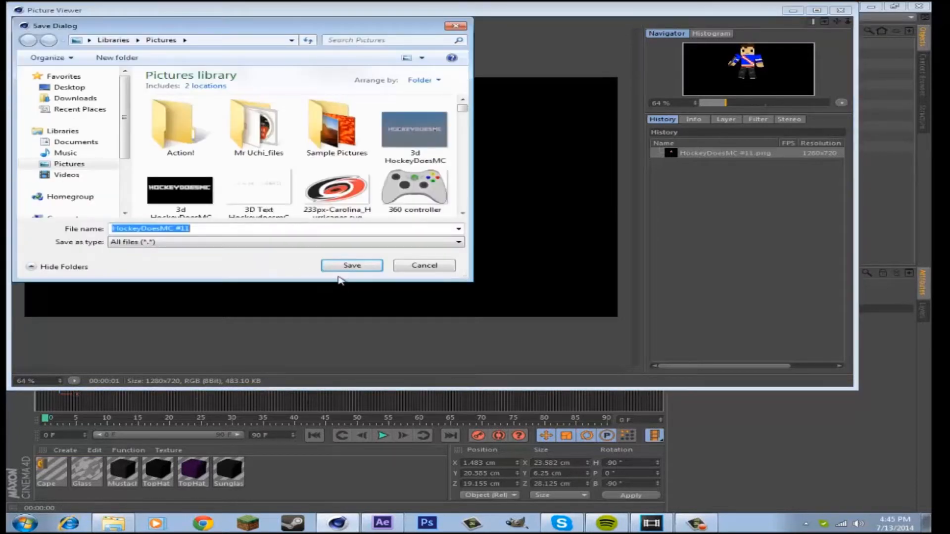
pyautogui.click(352, 265)
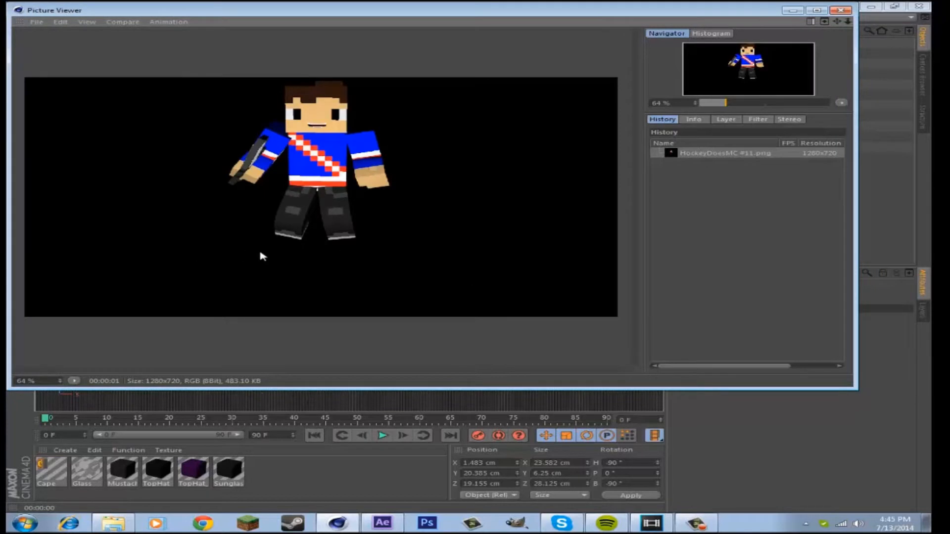
pyautogui.click(840, 10)
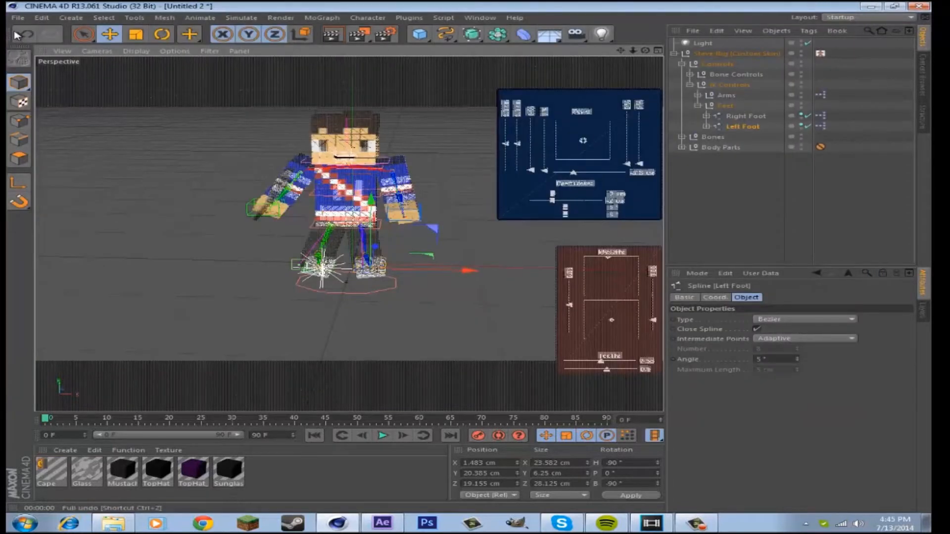
# Step: Start a new project and add a MoText object to it
pyautogui.click(19, 18)
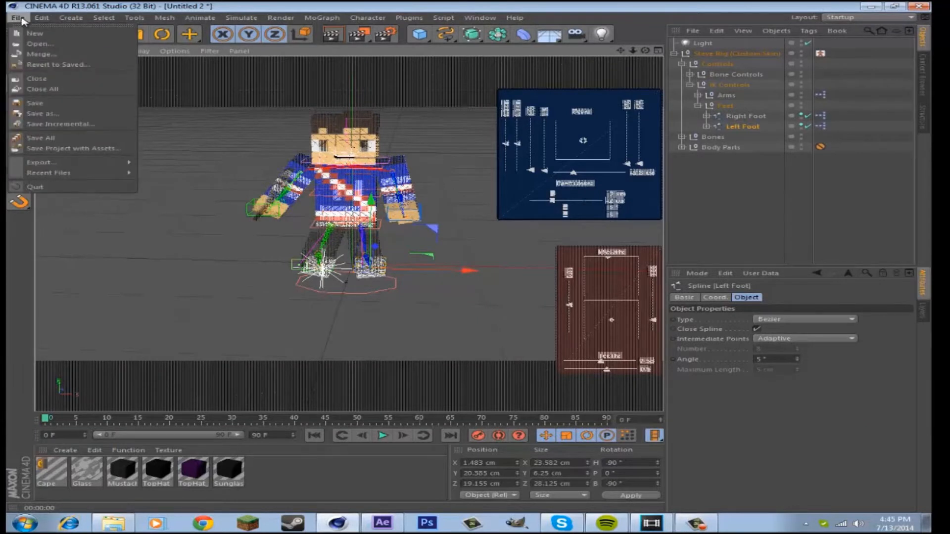
pyautogui.click(34, 34)
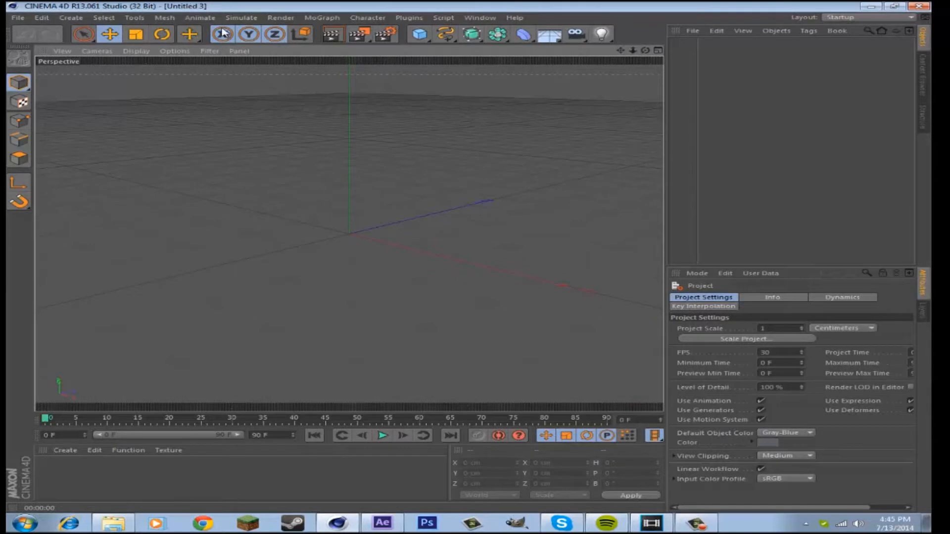
pyautogui.click(322, 18)
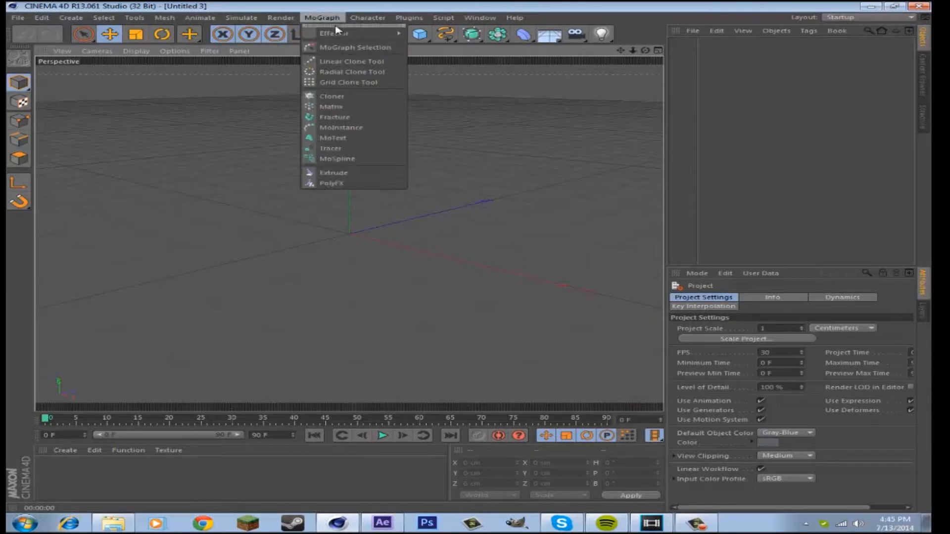
pyautogui.click(342, 138)
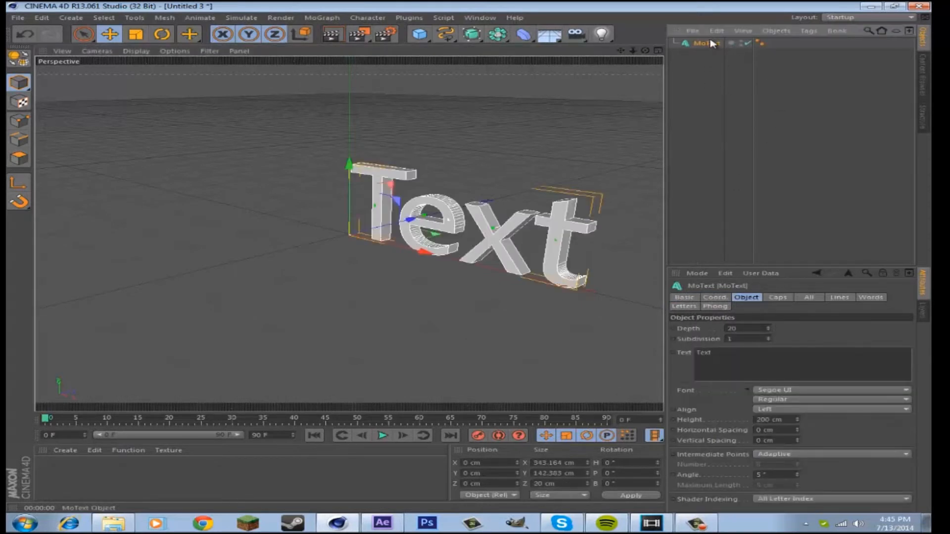
# Step: Replace the MoText object's default text with "HOCKEYDOESMC"
pyautogui.moveTo(748, 361); pyautogui.dragTo(407, 361)
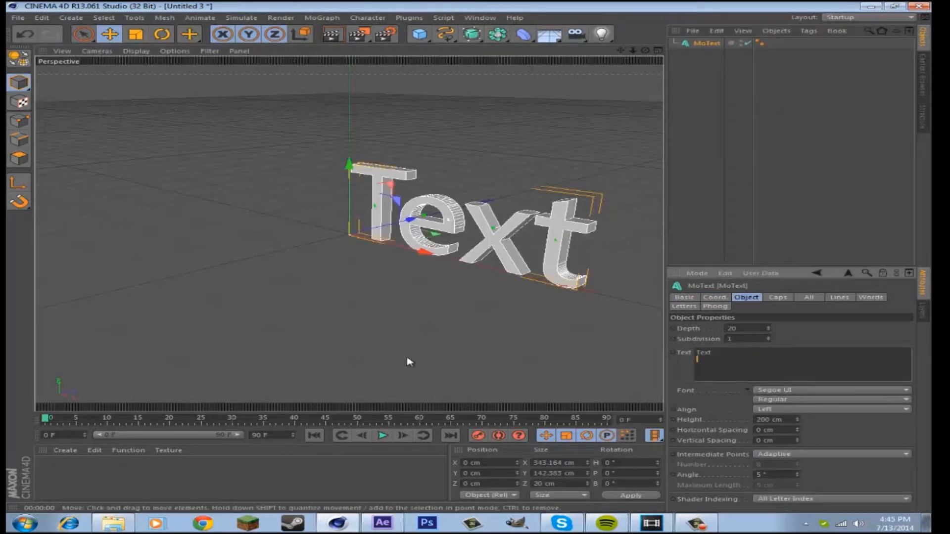
pyautogui.moveTo(725, 354); pyautogui.dragTo(564, 354)
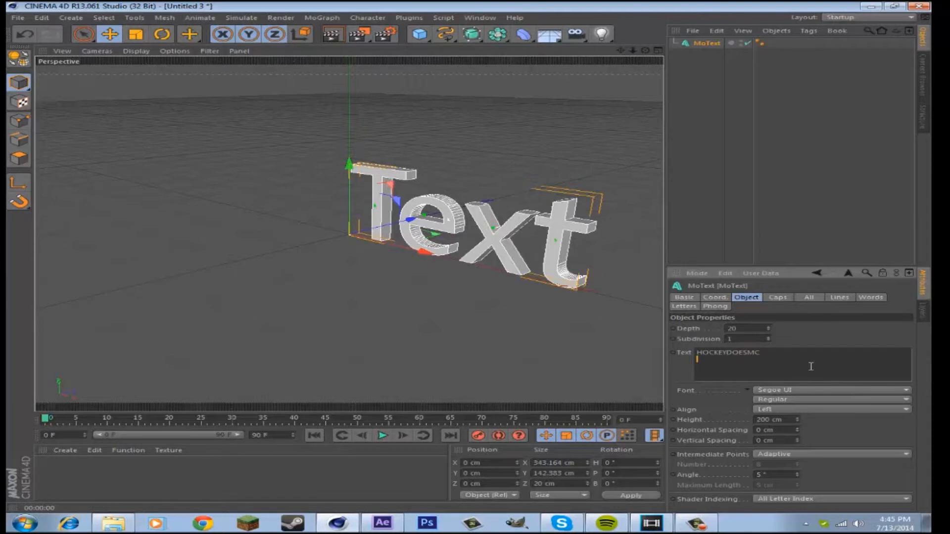
pyautogui.click(836, 342)
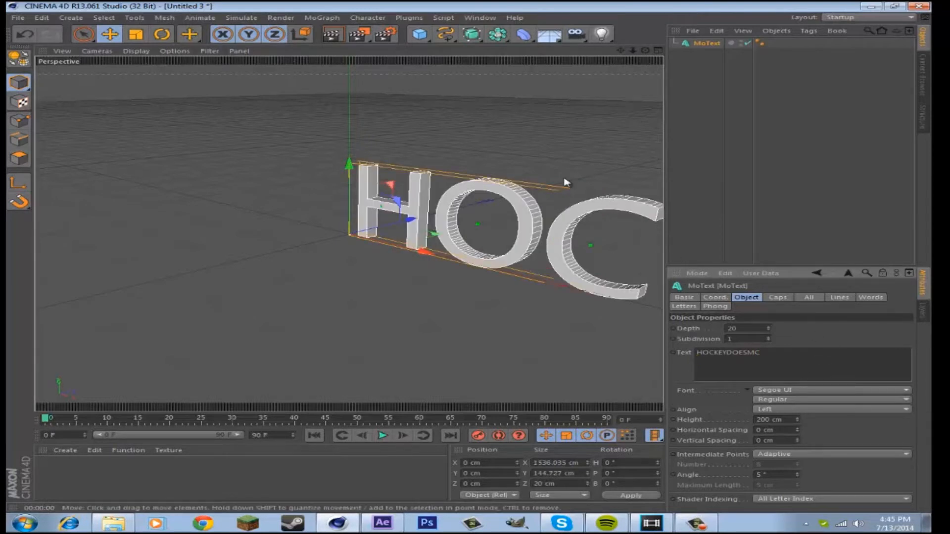
# Step: View the text from the front and move it along the X axis to about -805 cm
pyautogui.scroll(-3, 567, 178)
pyautogui.moveTo(646, 50); pyautogui.dragTo(466, 261)
pyautogui.moveTo(496, 206); pyautogui.dragTo(170, 197)
pyautogui.scroll(-2, 170, 198)
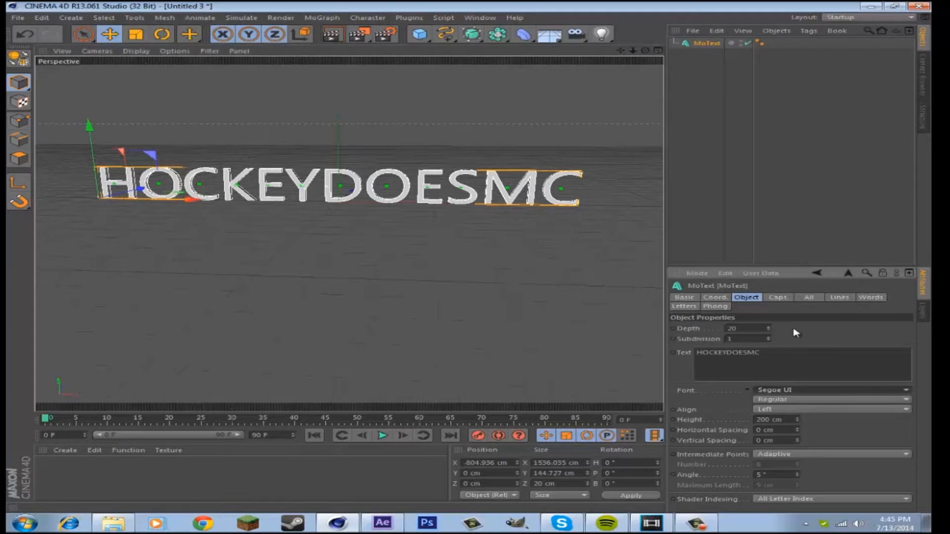
# Step: Change the text's font to MineCrafter 3 and recentre the wider text by moving it to about X -1163 cm
pyautogui.click(831, 390)
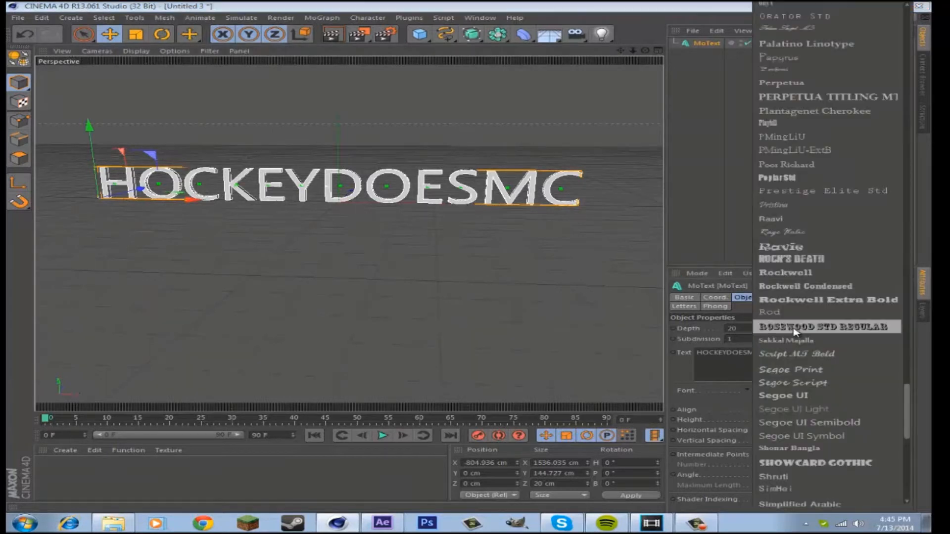
pyautogui.scroll(10, 885, 247)
pyautogui.scroll(3, 872, 236)
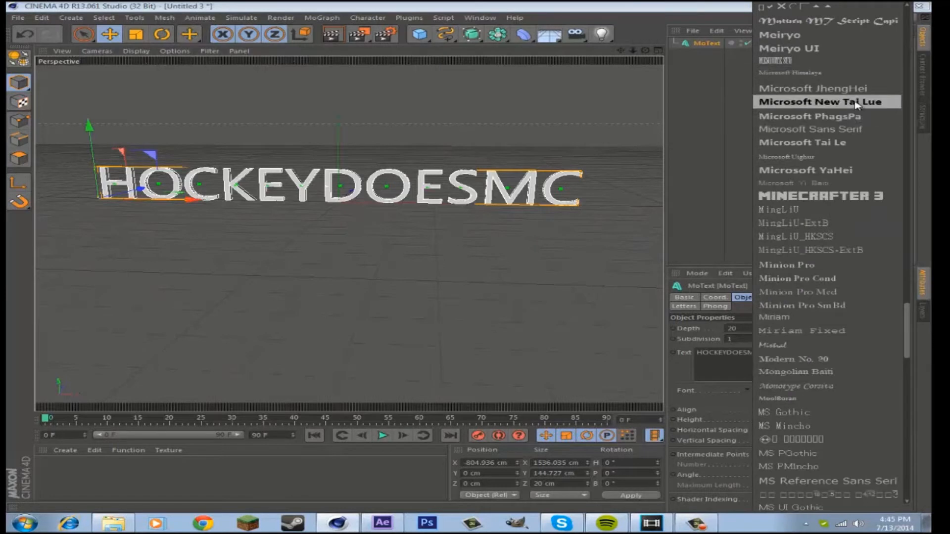
pyautogui.click(816, 196)
pyautogui.scroll(-5, 425, 186)
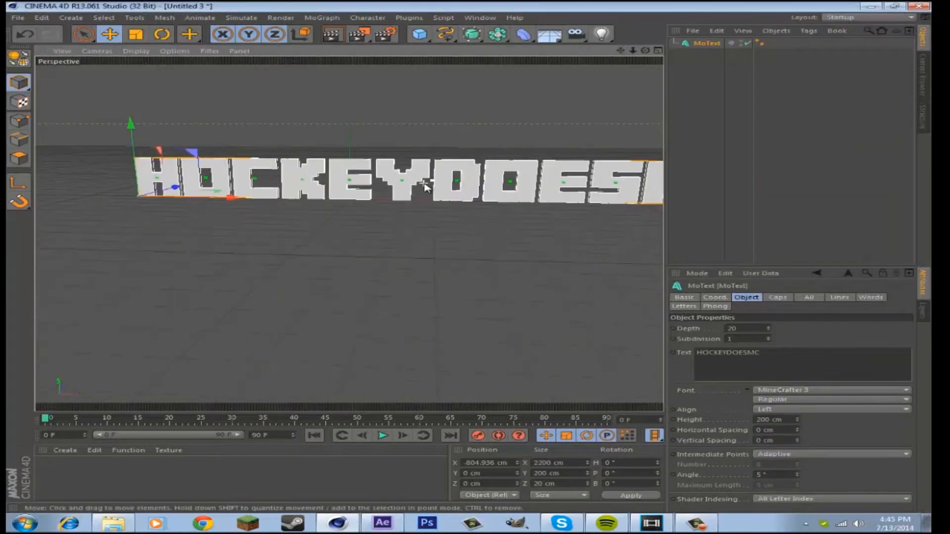
pyautogui.moveTo(311, 196); pyautogui.dragTo(244, 195)
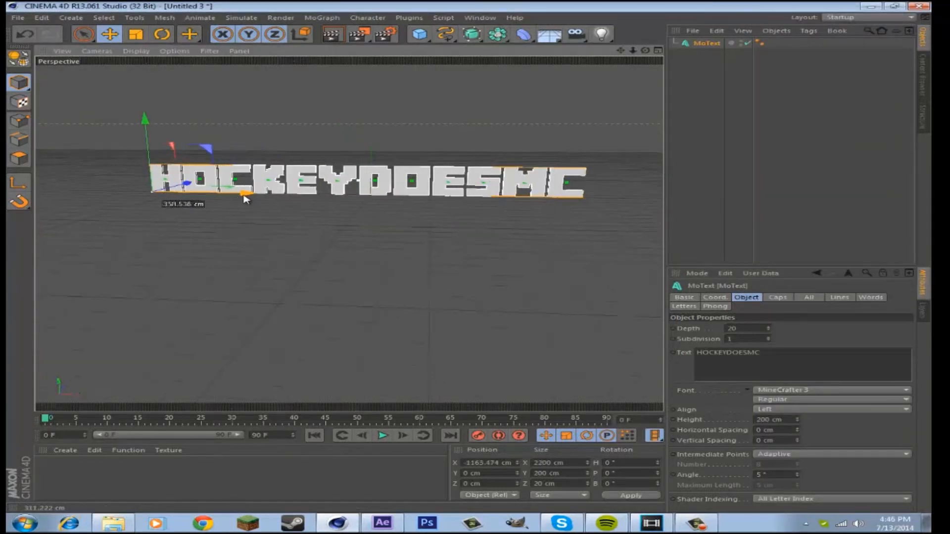
# Step: Try a depth of 100 for the MoText, then set the depth to 200
pyautogui.click(734, 328)
pyautogui.moveTo(717, 328); pyautogui.dragTo(657, 329)
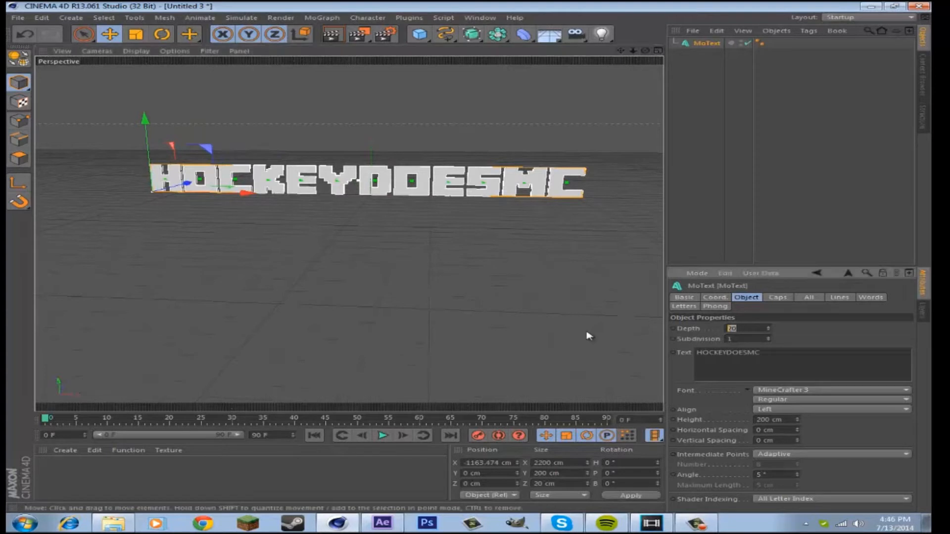
pyautogui.write('100')
pyautogui.press('Return')
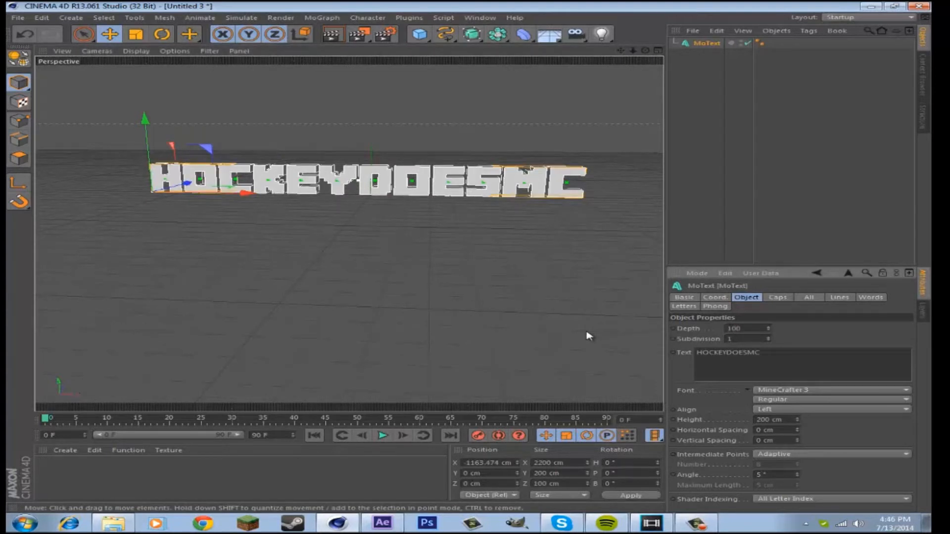
pyautogui.write('200')
pyautogui.press('Return')
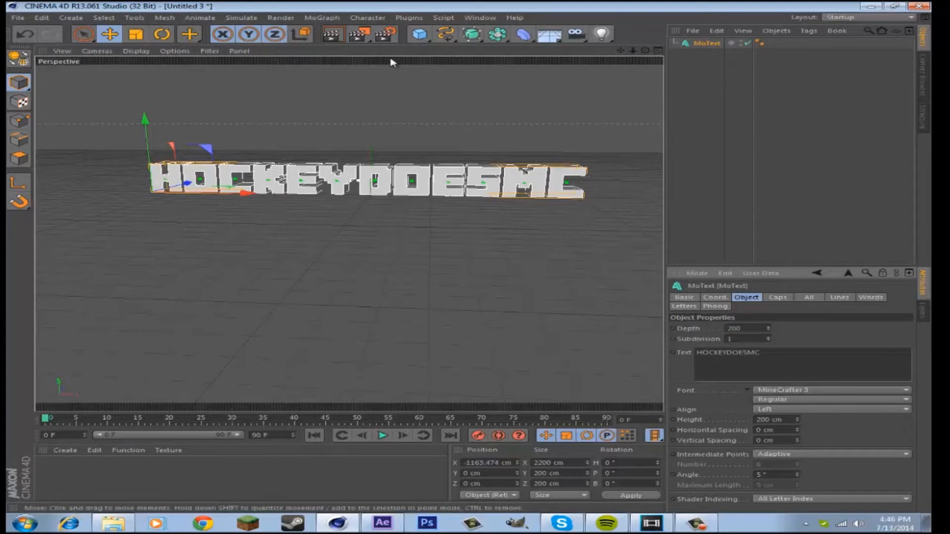
# Step: Render a preview of the extruded text in the viewport from a slightly different angle
pyautogui.moveTo(645, 50); pyautogui.dragTo(471, 261)
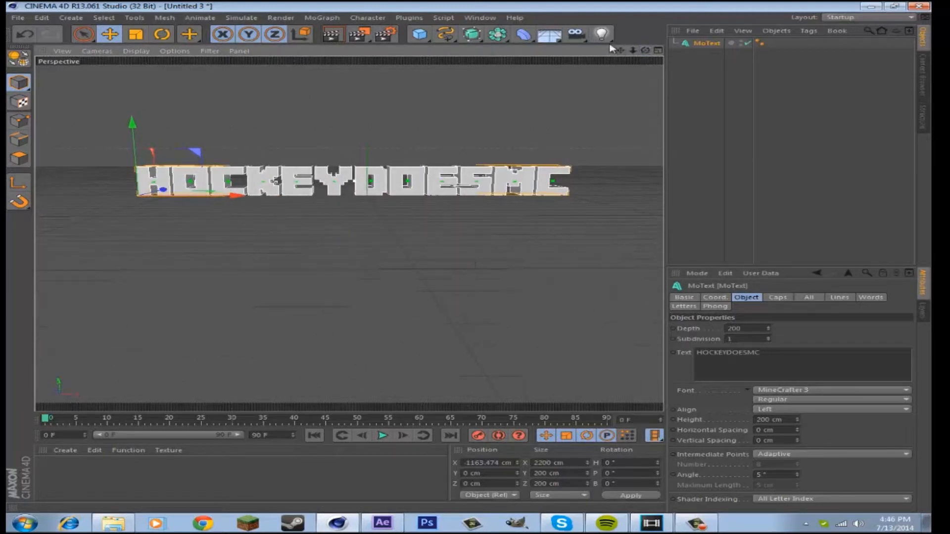
pyautogui.click(331, 34)
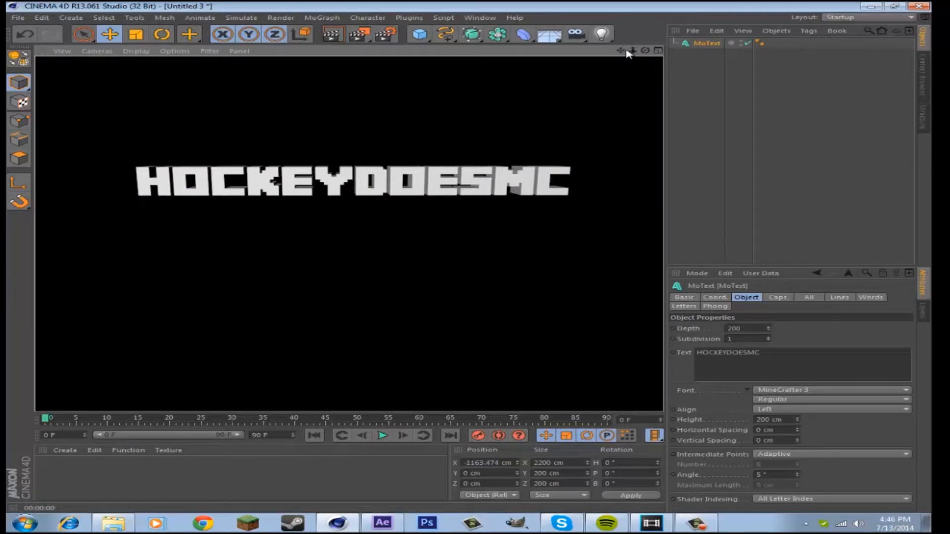
pyautogui.moveTo(623, 52); pyautogui.dragTo(467, 261)
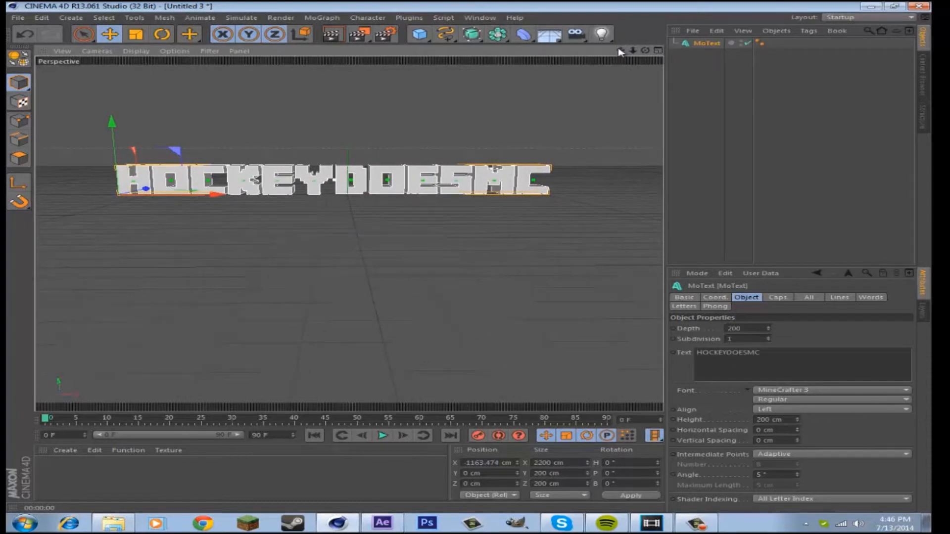
# Step: Create a new material with a pure white color (RGB 255, 255, 255) and apply it to the MoText object
pyautogui.doubleClick(216, 484)
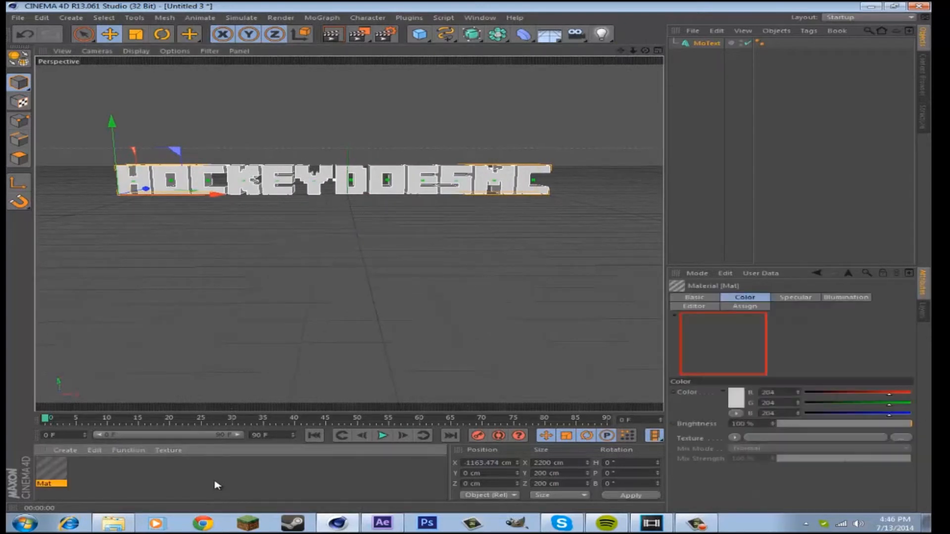
pyautogui.doubleClick(51, 469)
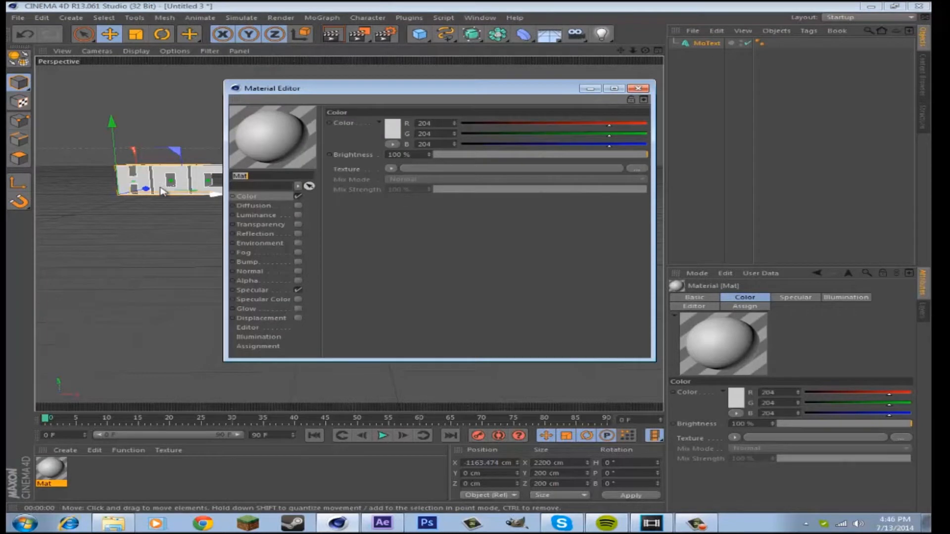
pyautogui.click(392, 144)
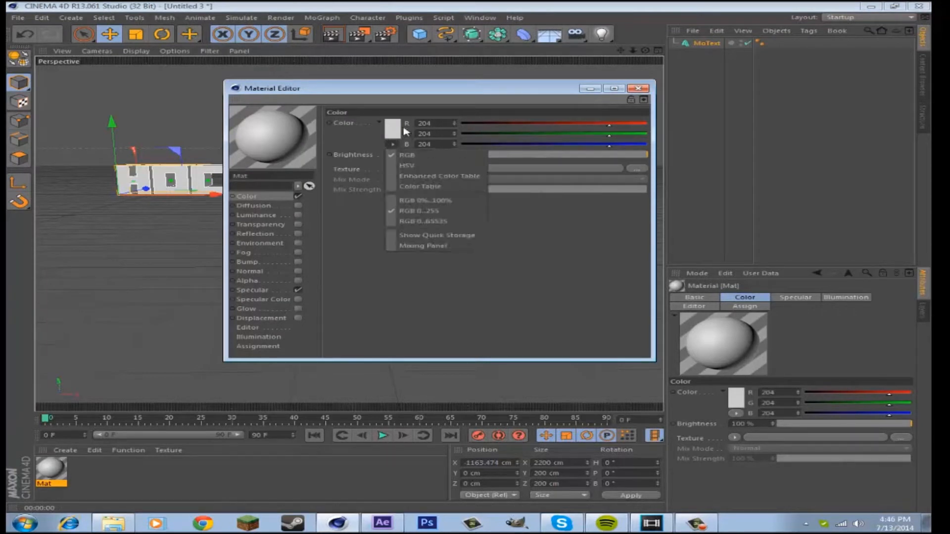
pyautogui.click(392, 144)
pyautogui.click(394, 130)
pyautogui.moveTo(394, 130); pyautogui.dragTo(254, 106)
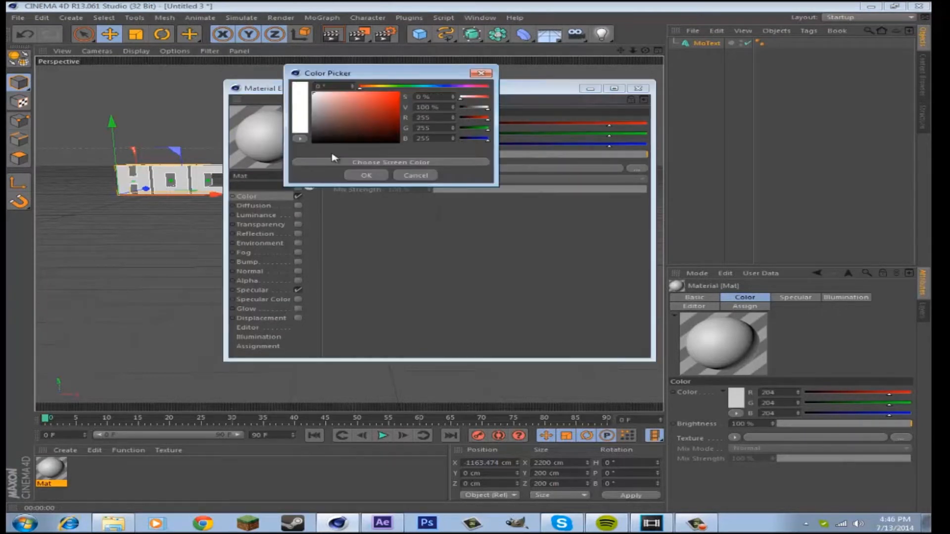
pyautogui.click(366, 175)
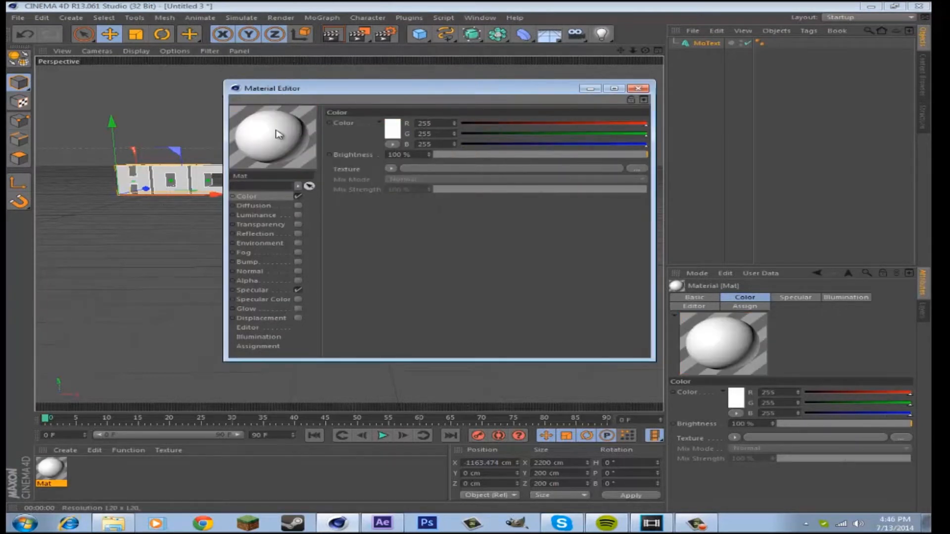
pyautogui.click(638, 88)
pyautogui.moveTo(50, 470); pyautogui.dragTo(710, 47)
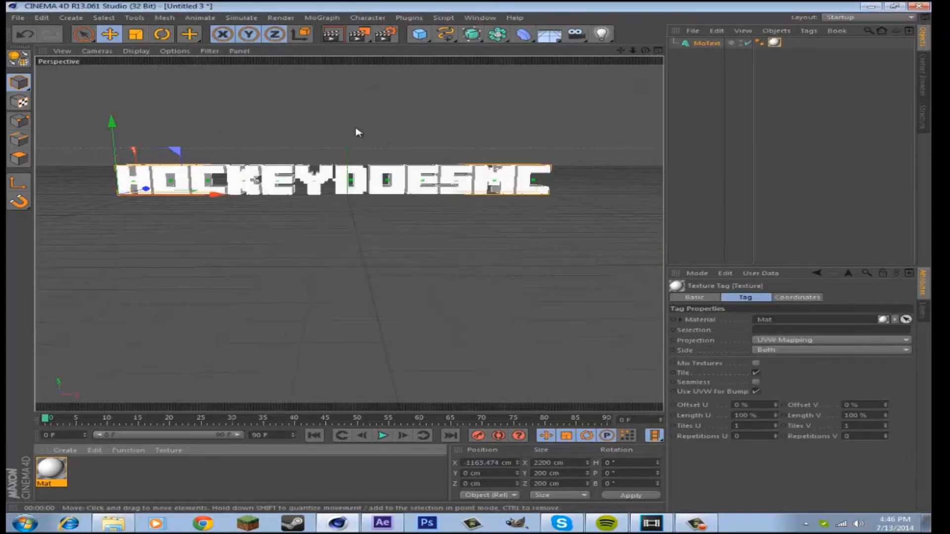
pyautogui.click(707, 44)
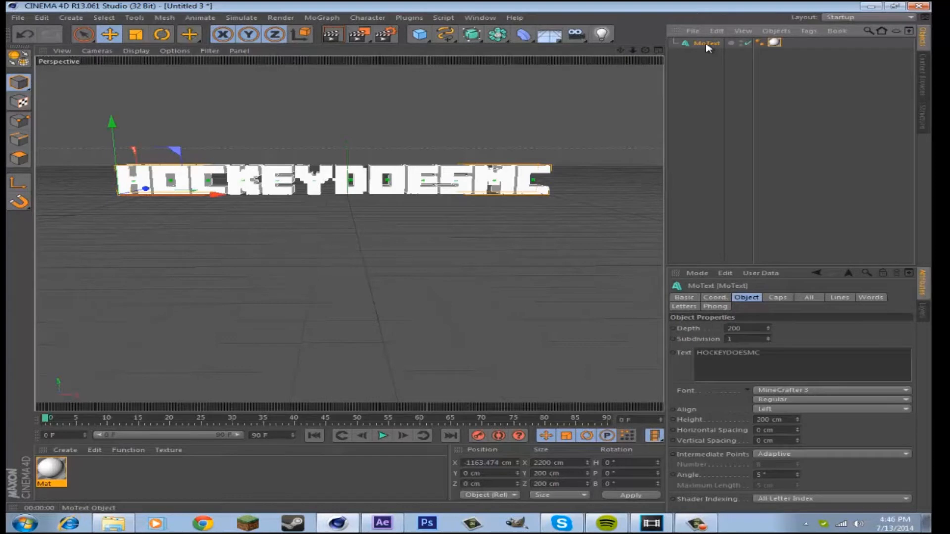
# Step: Duplicate the MoText object and give the copy a new blue material (RGB 0, 0, 255) with Glow enabled
pyautogui.hotkey('ctrl', 'c')
pyautogui.hotkey('ctrl', 'v')
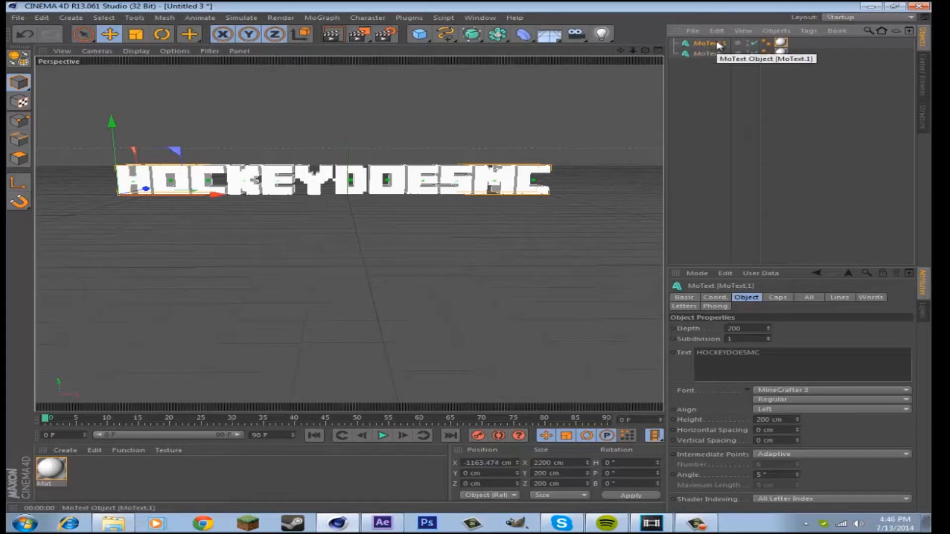
pyautogui.doubleClick(139, 475)
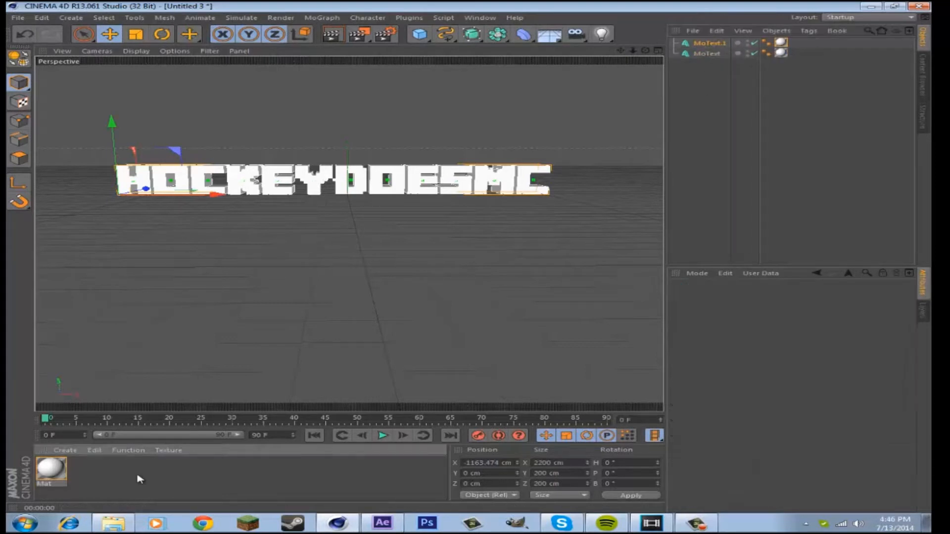
pyautogui.doubleClick(49, 471)
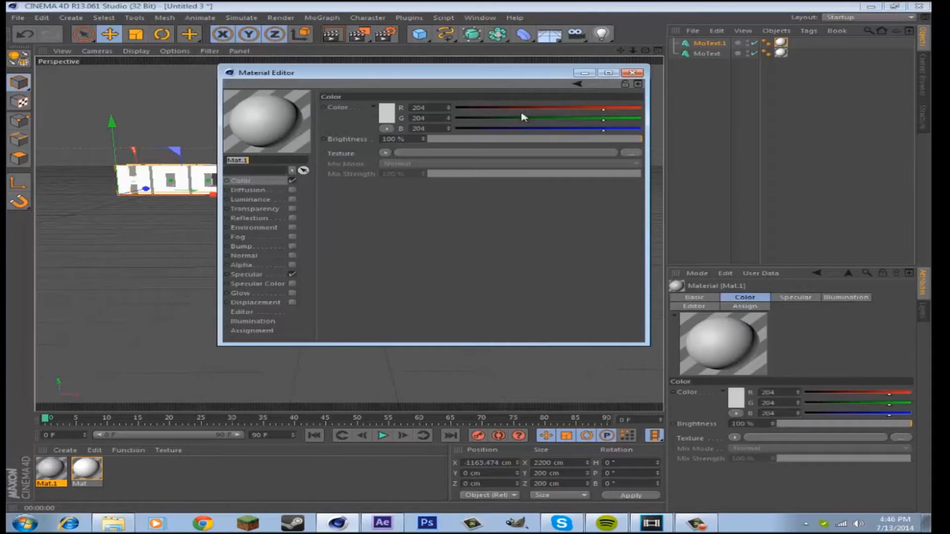
pyautogui.moveTo(592, 129); pyautogui.dragTo(454, 119)
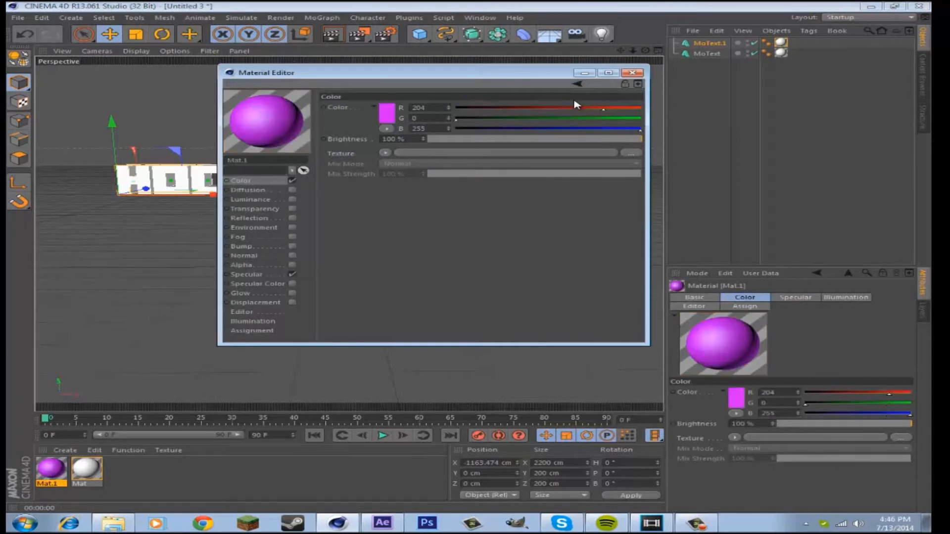
pyautogui.moveTo(603, 108); pyautogui.dragTo(455, 108)
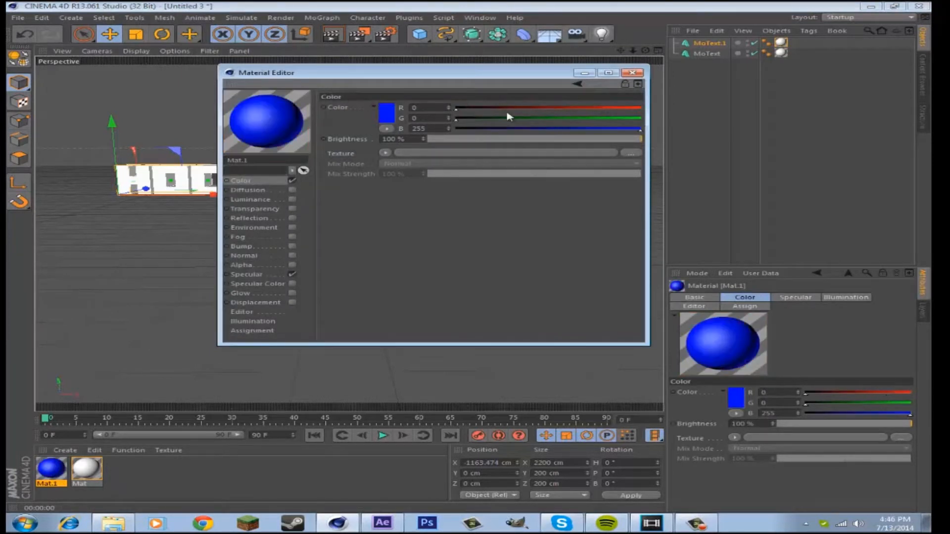
pyautogui.click(292, 293)
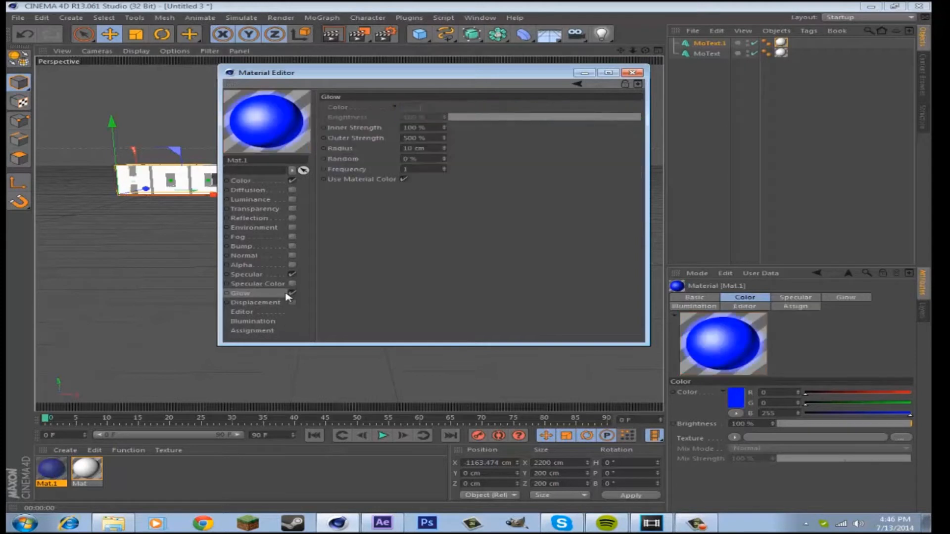
pyautogui.click(633, 73)
pyautogui.moveTo(49, 477); pyautogui.dragTo(730, 44)
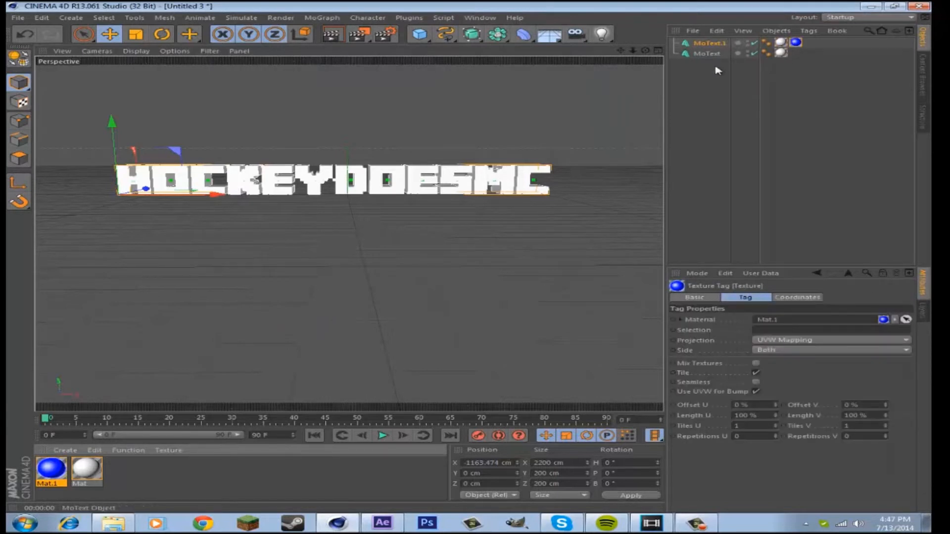
# Step: Set the copied MoText's height to 201 cm and shift it to about X -1192 cm
pyautogui.scroll(-1, 490, 181)
pyautogui.scroll(1, 490, 173)
pyautogui.moveTo(646, 51); pyautogui.dragTo(469, 263)
pyautogui.click(710, 43)
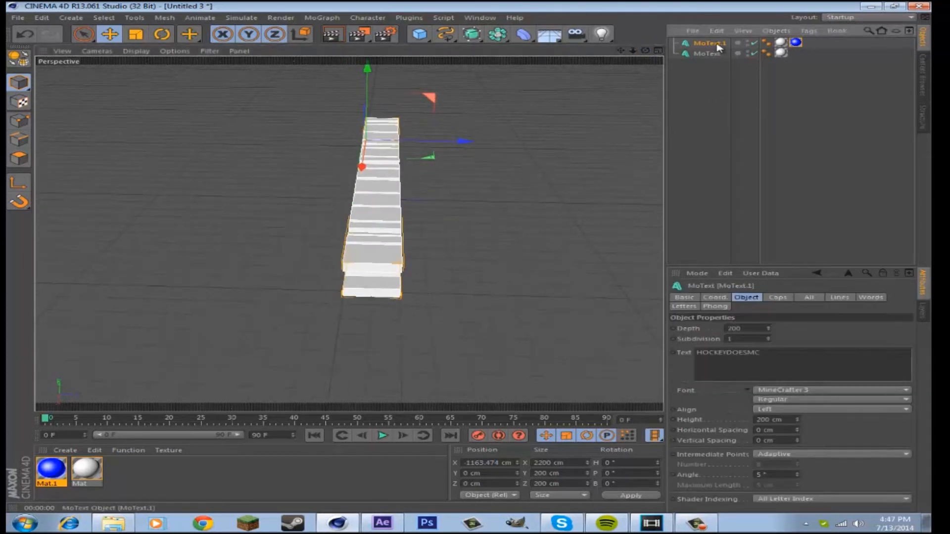
pyautogui.click(797, 419)
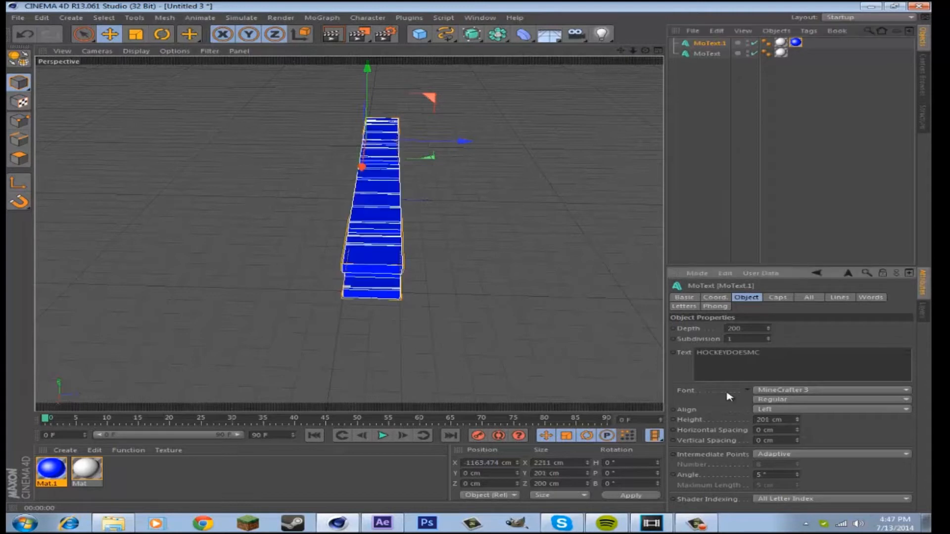
pyautogui.moveTo(362, 164)
pyautogui.mouseDown()
pyautogui.moveTo(361, 153)
pyautogui.moveTo(375, 159)
pyautogui.mouseUp()
pyautogui.moveTo(446, 147)
pyautogui.mouseDown()
pyautogui.moveTo(460, 140)
pyautogui.moveTo(448, 143)
pyautogui.mouseUp()
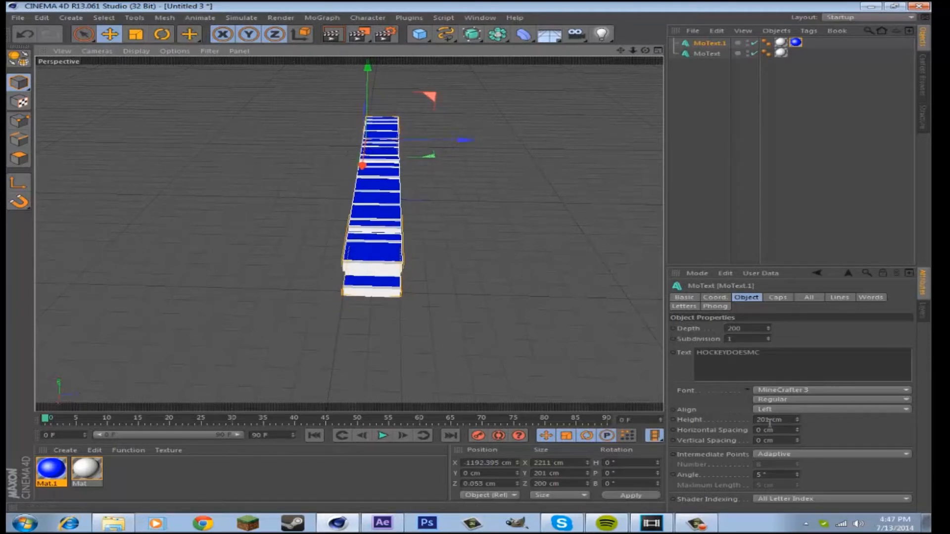
# Step: Offset the blue copy to about X -1161 cm and Z 15 cm, trying heights of 200 and 199 cm before setting 201 cm
pyautogui.click(799, 421)
pyautogui.moveTo(456, 144); pyautogui.dragTo(453, 143)
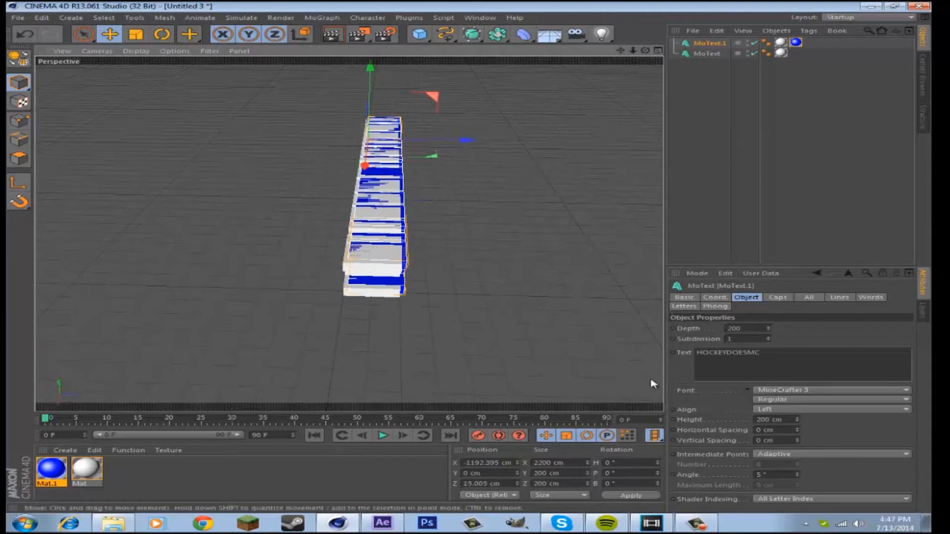
pyautogui.click(797, 422)
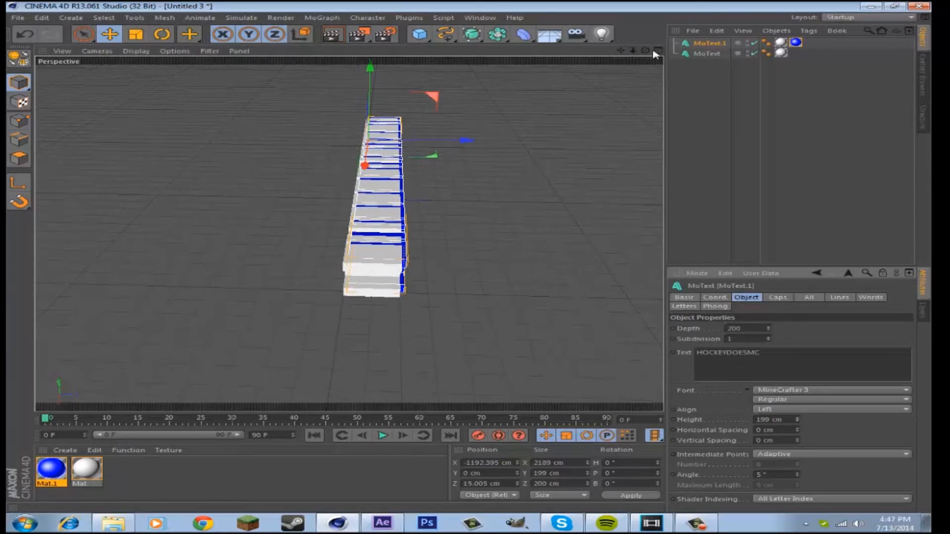
pyautogui.moveTo(471, 260)
pyautogui.keyDown('alt'); pyautogui.mouseDown()
pyautogui.moveTo(501, 241)
pyautogui.moveTo(471, 260)
pyautogui.mouseUp(); pyautogui.keyUp('alt')
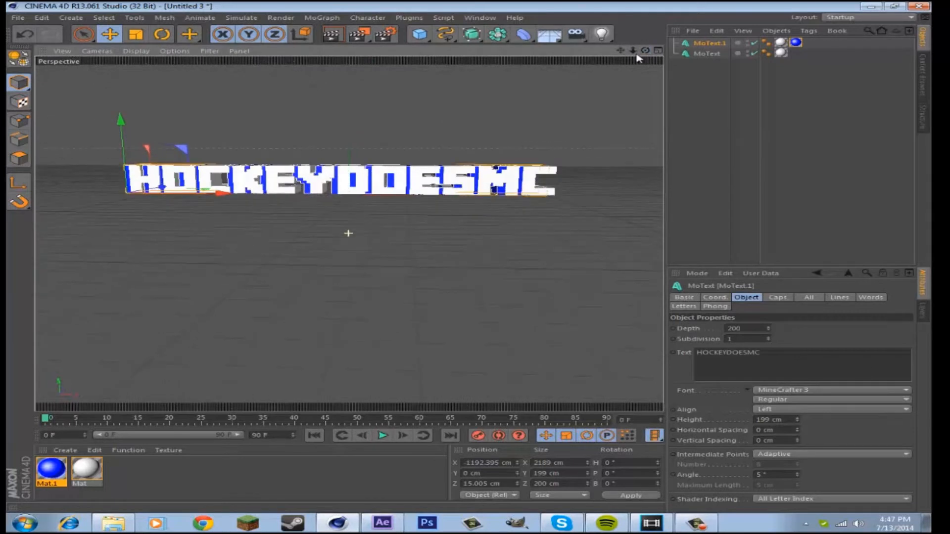
pyautogui.moveTo(210, 196); pyautogui.dragTo(217, 196)
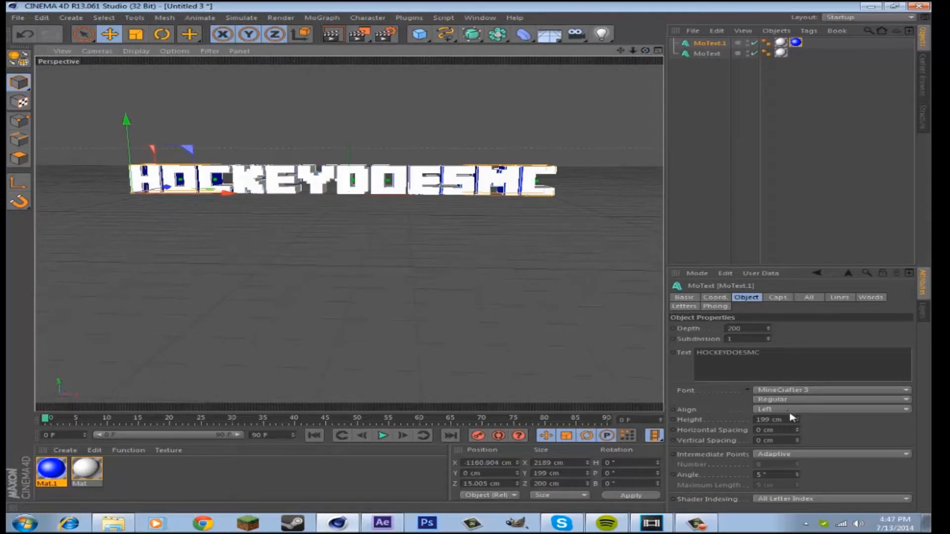
pyautogui.moveTo(797, 422); pyautogui.dragTo(798, 421)
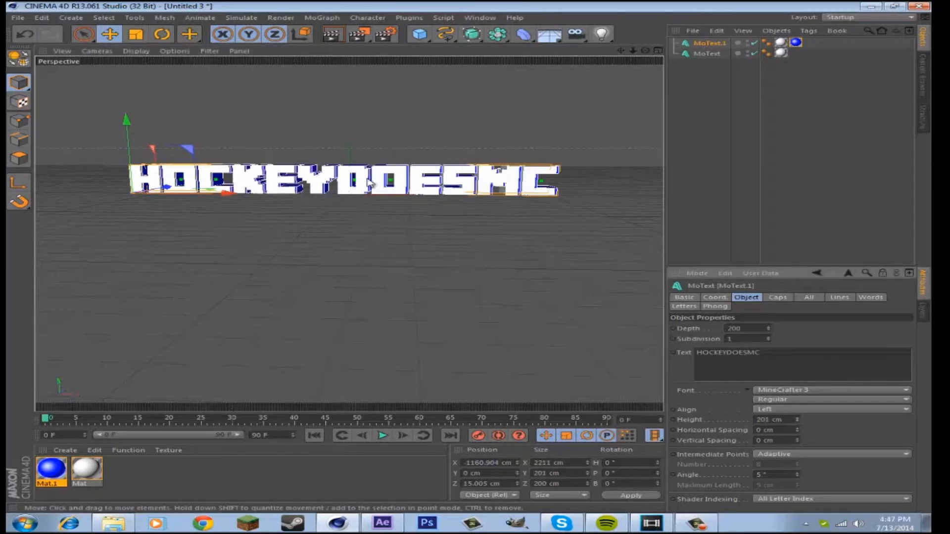
# Step: Render a viewport preview of the white text with its blue backing copy
pyautogui.click(344, 37)
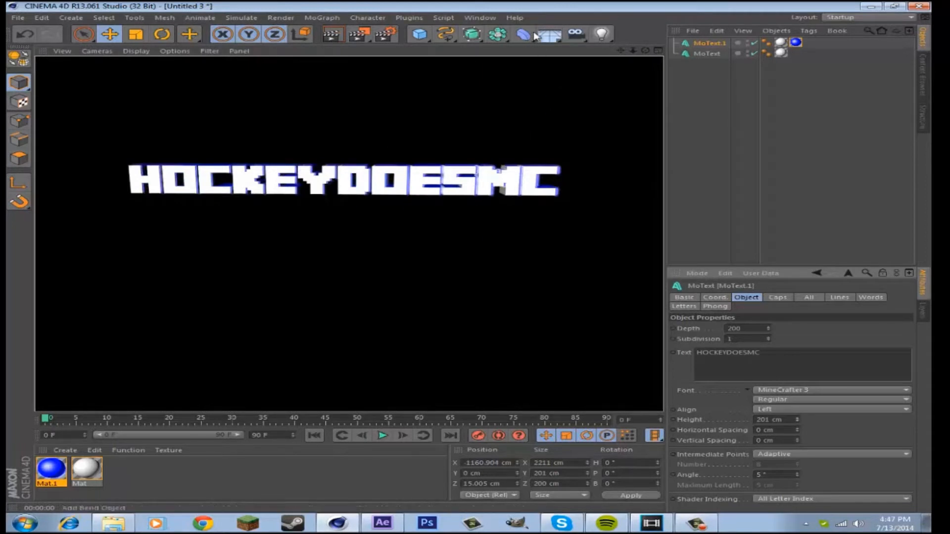
pyautogui.moveTo(646, 50); pyautogui.dragTo(471, 260)
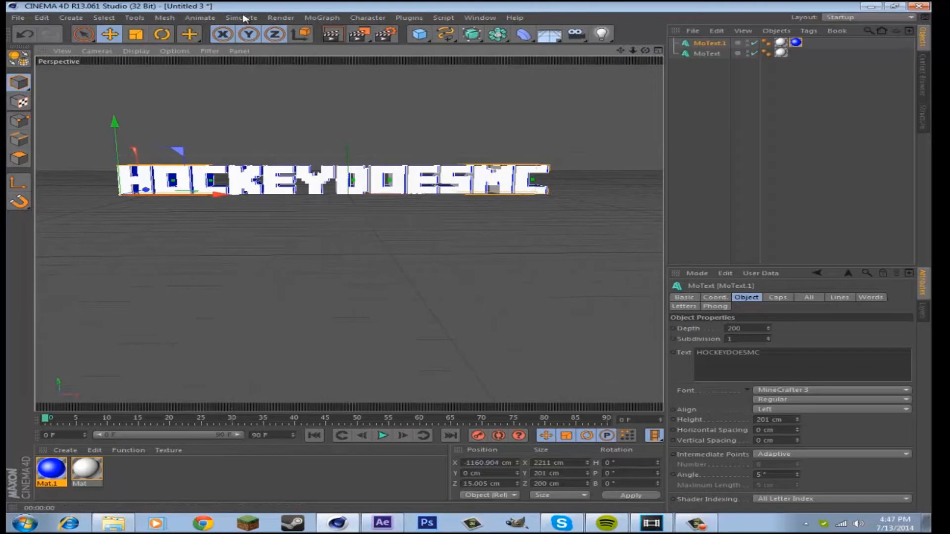
# Step: Add a Physical Sky to the scene and render a viewport preview of the text under it
pyautogui.click(78, 19)
pyautogui.moveTo(84, 103)
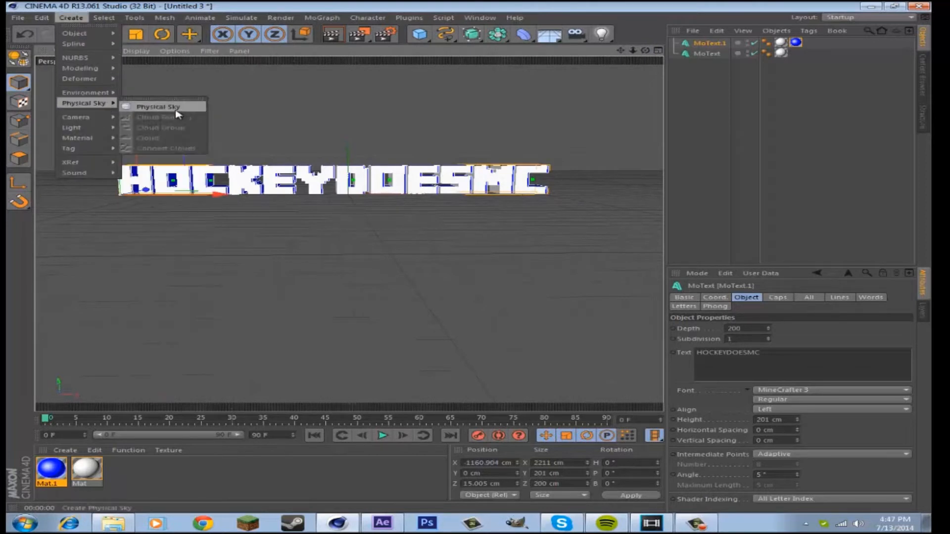
pyautogui.click(157, 107)
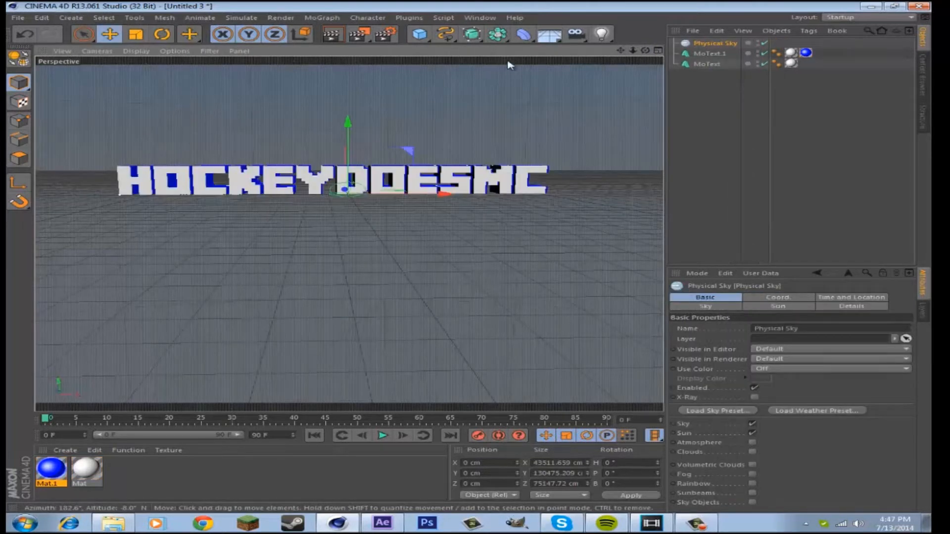
pyautogui.keyDown('alt'); pyautogui.moveTo(471, 261); pyautogui.dragTo(468, 261); pyautogui.keyUp('alt')
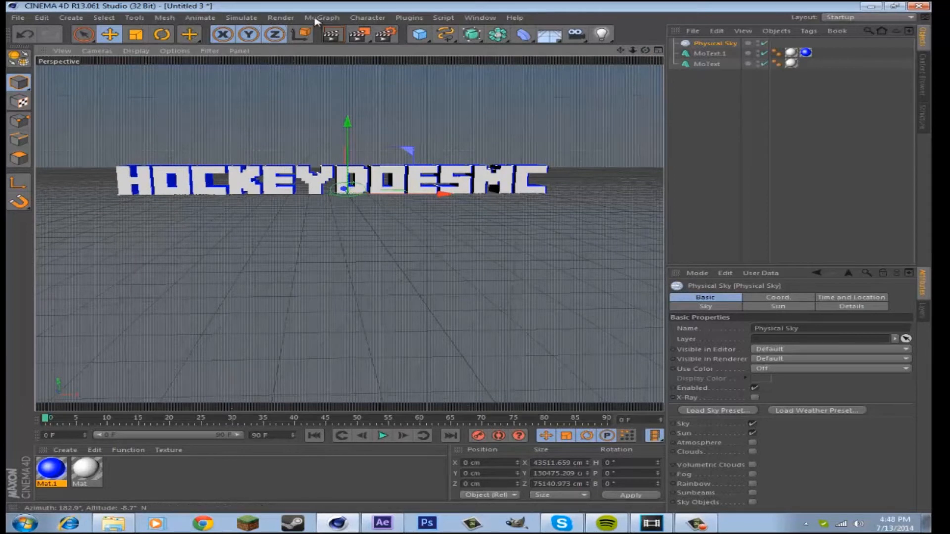
pyautogui.hotkey('alt', 'r')
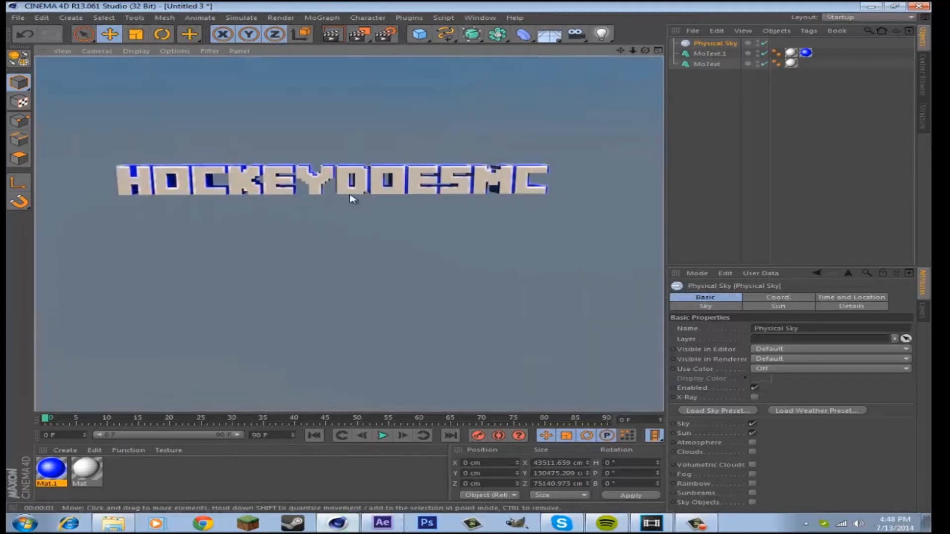
# Step: Set the render's save file to "HockeyDoesMC 3D TXT #2" and its format to PNG
pyautogui.click(386, 34)
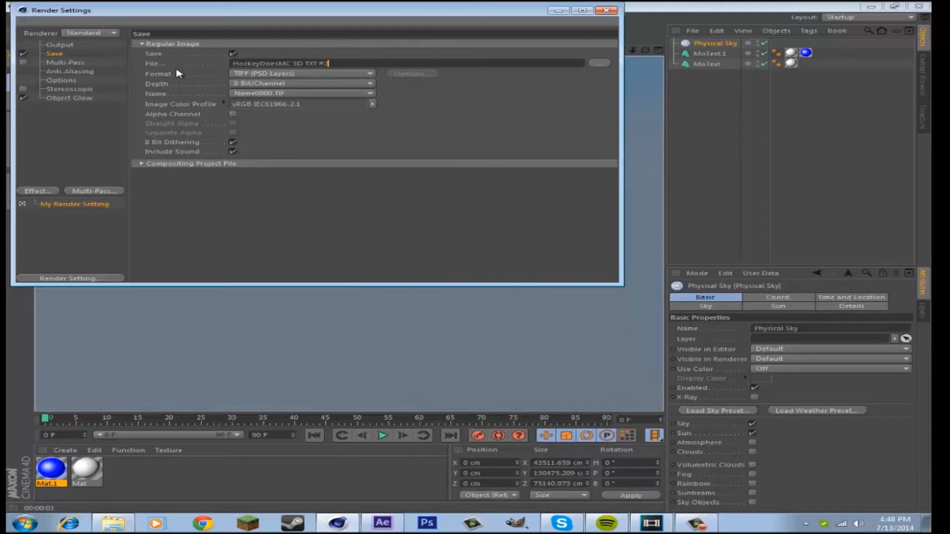
pyautogui.click(329, 75)
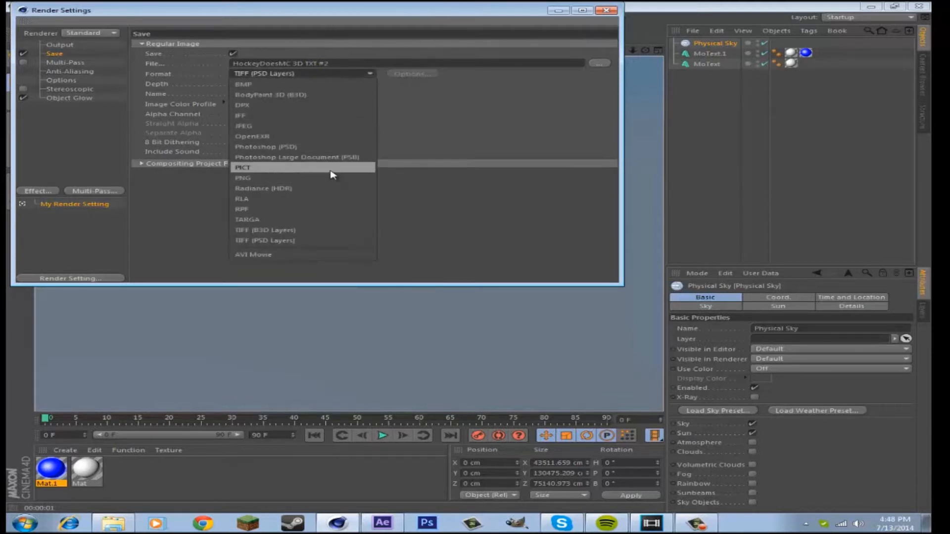
pyautogui.click(332, 178)
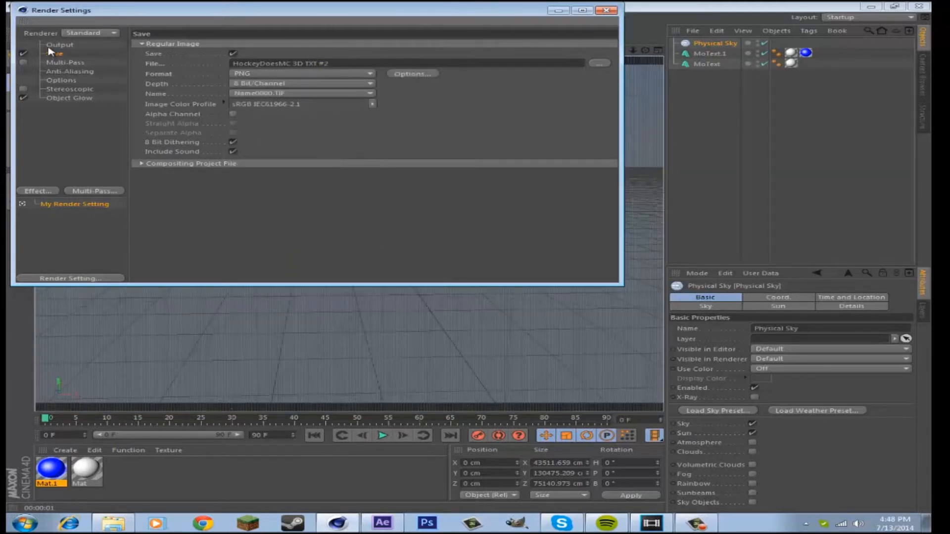
# Step: Set the render output size to 1280 x 720 pixels
pyautogui.click(59, 45)
pyautogui.doubleClick(232, 54)
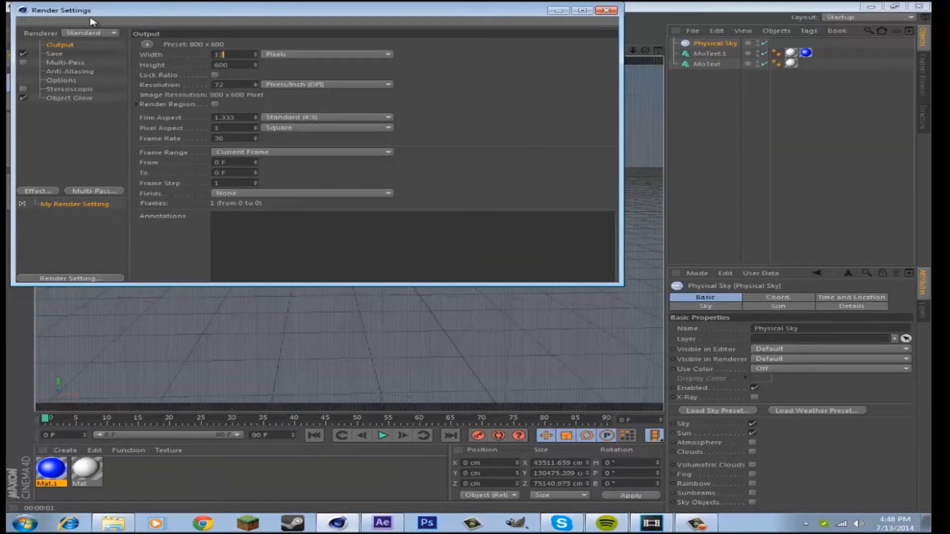
pyautogui.press('Tab')
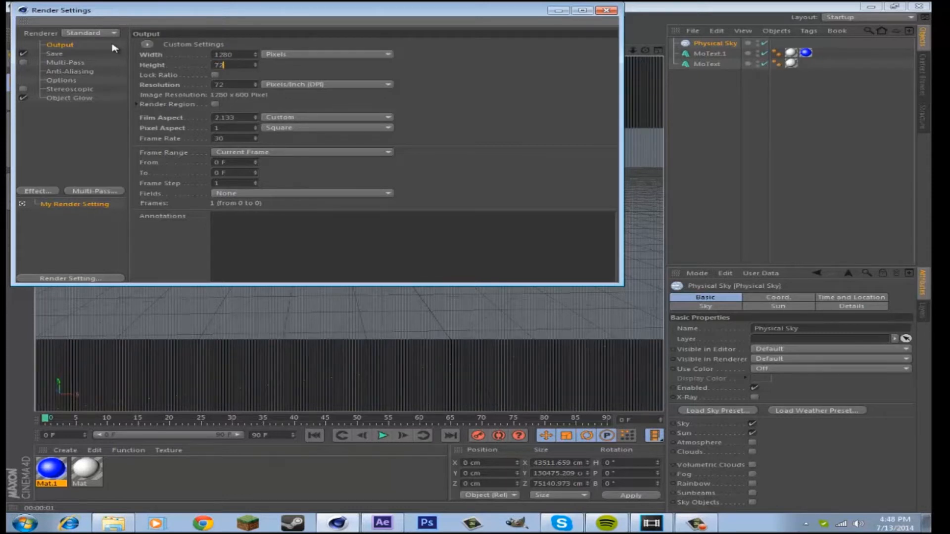
pyautogui.press('Return')
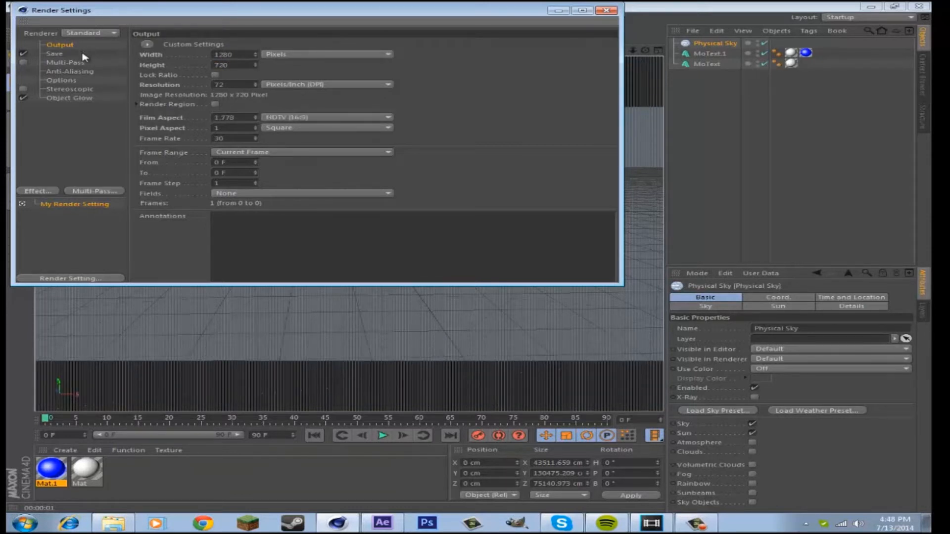
# Step: Enable the alpha channel for the saved image and close the render settings
pyautogui.click(55, 53)
pyautogui.click(233, 114)
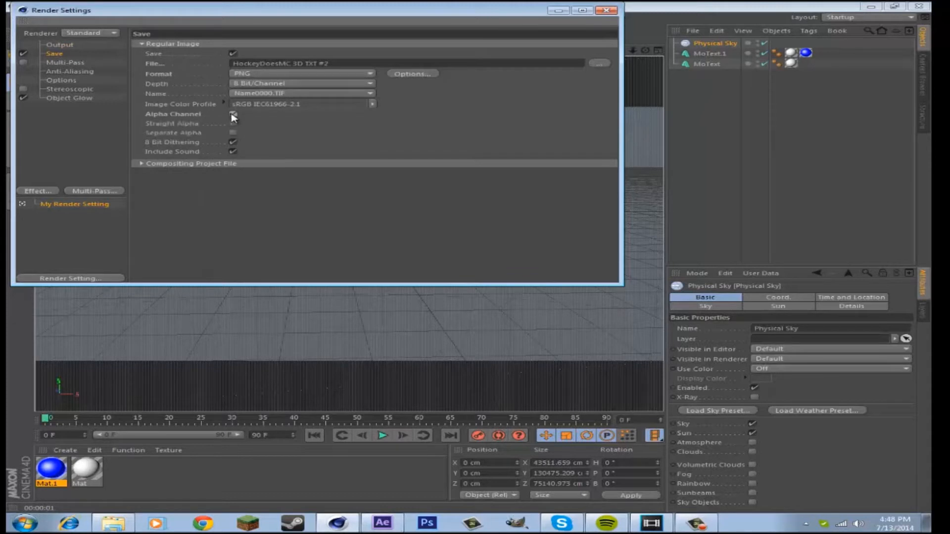
pyautogui.click(606, 10)
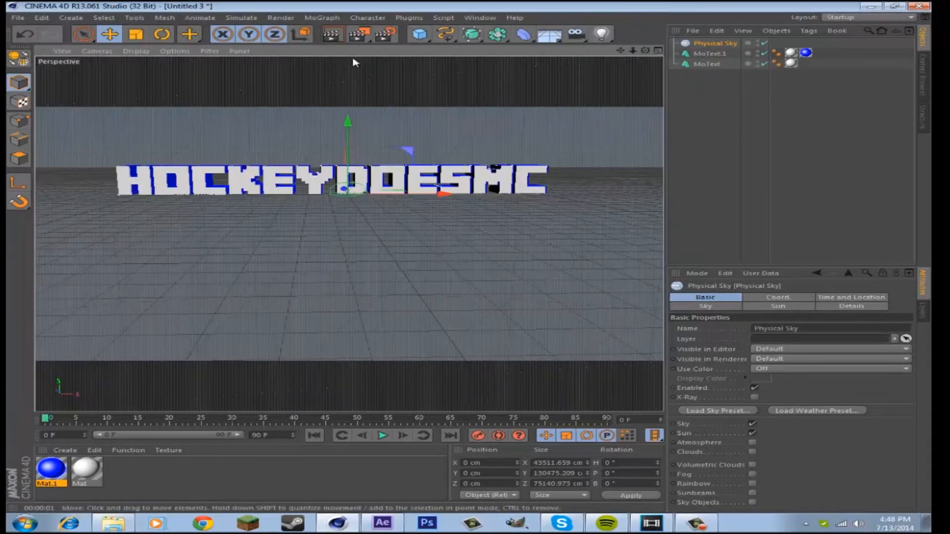
# Step: Render the text scene to the Picture Viewer, save the image and close the viewer
pyautogui.click(359, 35)
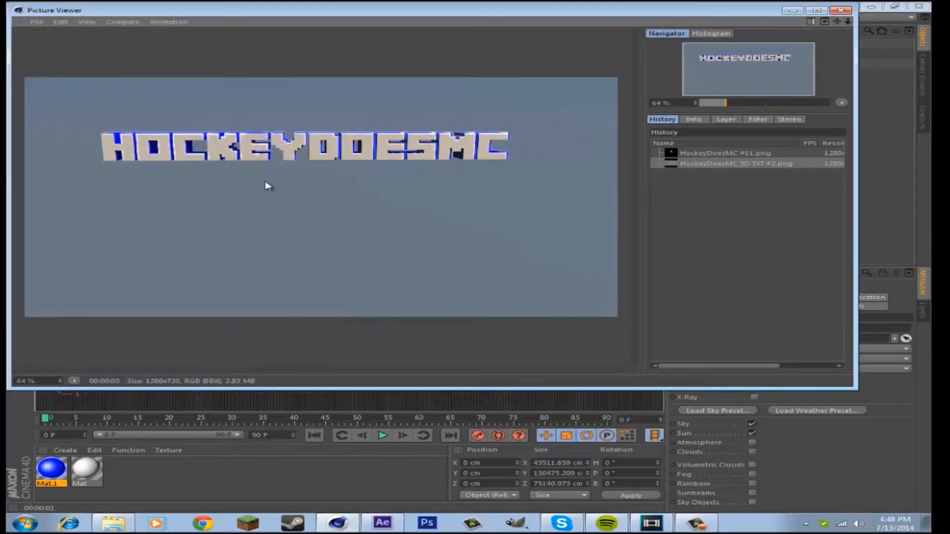
pyautogui.click(37, 22)
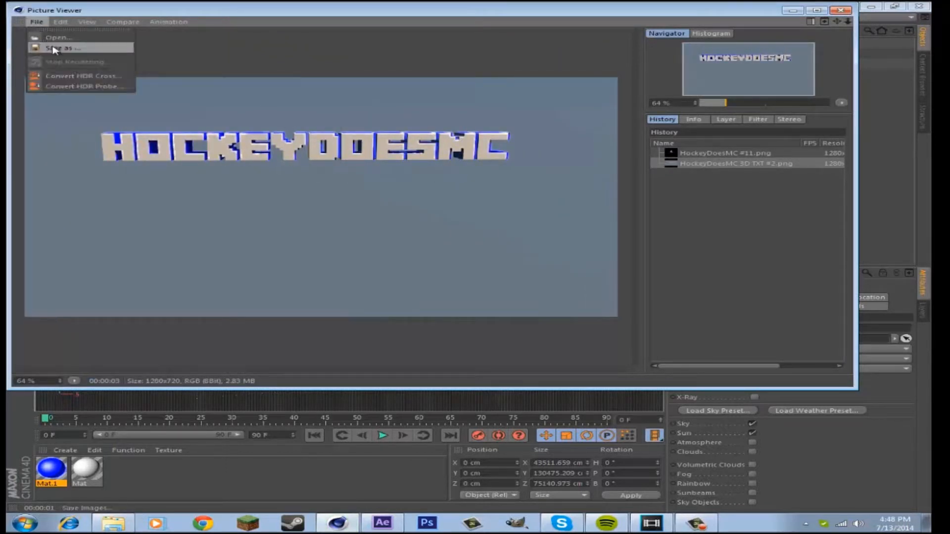
pyautogui.click(60, 44)
pyautogui.click(94, 202)
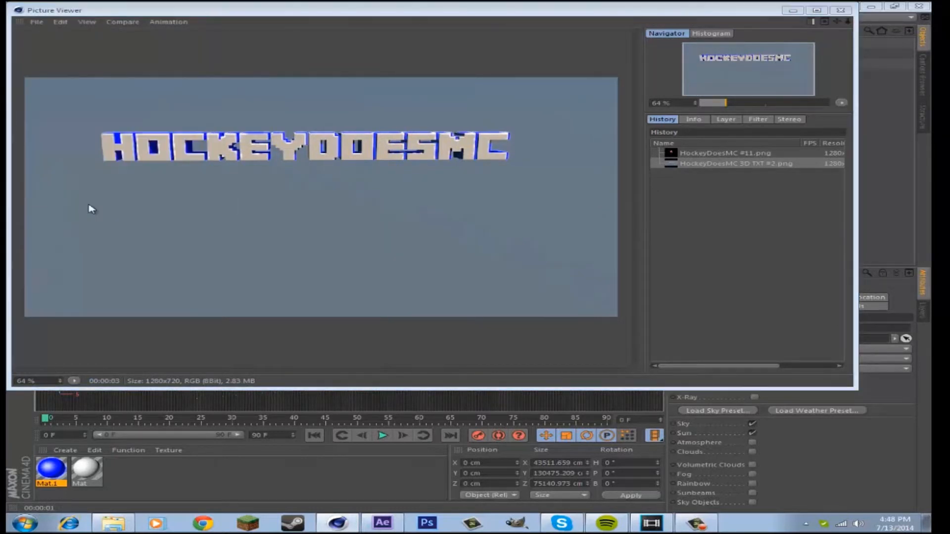
pyautogui.click(349, 266)
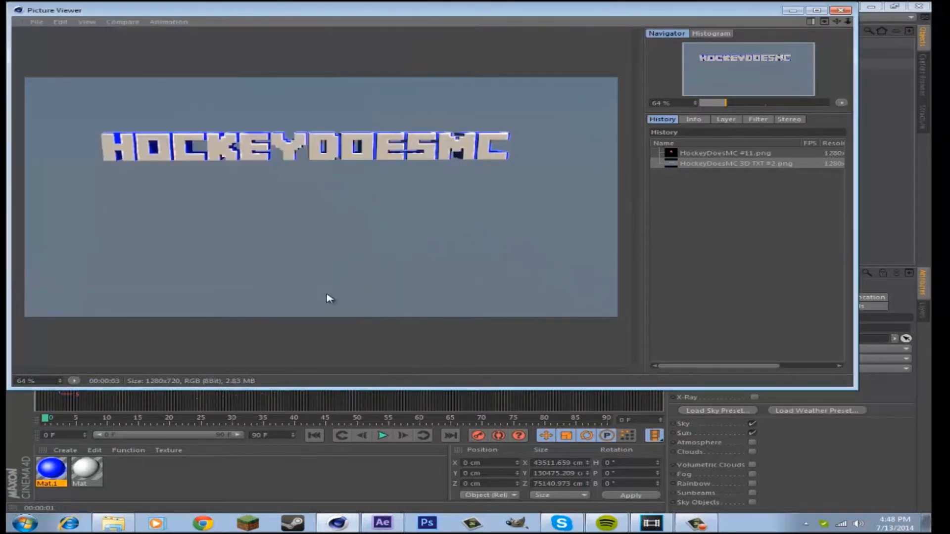
pyautogui.click(841, 10)
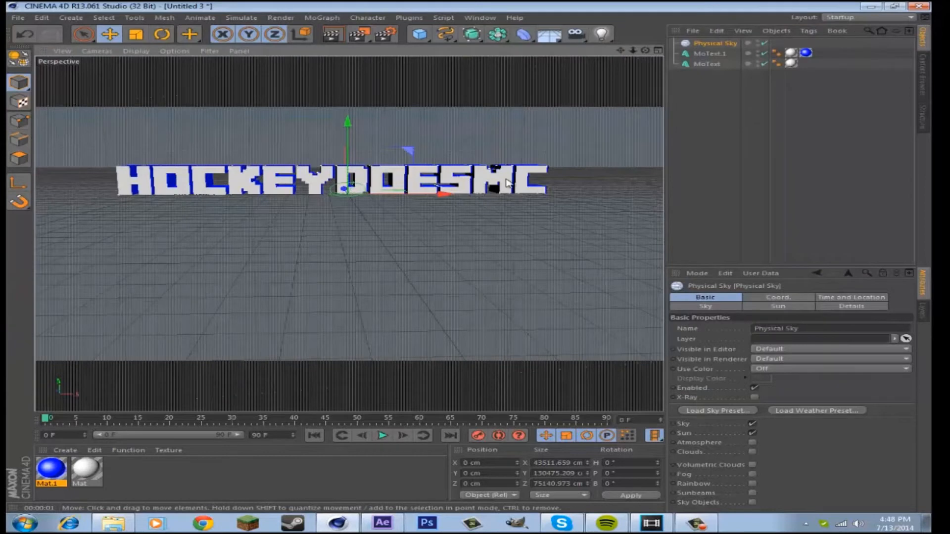
# Step: Quit Cinema 4D without saving the text project or the character project
pyautogui.click(919, 5)
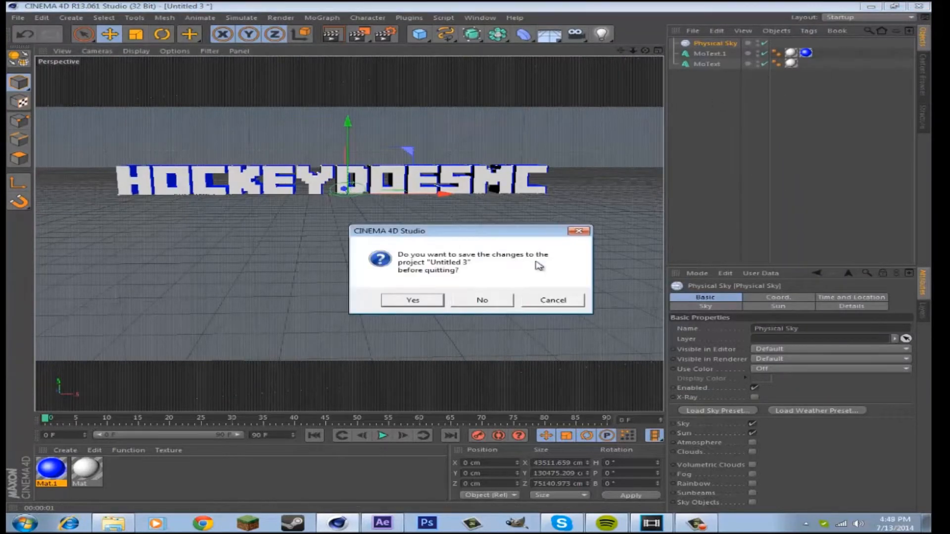
pyautogui.click(482, 300)
pyautogui.click(479, 302)
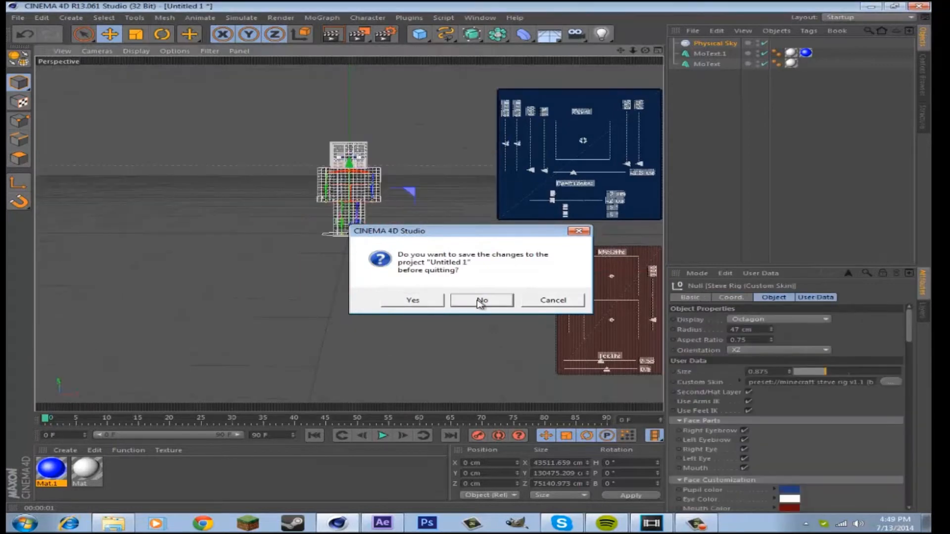
pyautogui.click(480, 301)
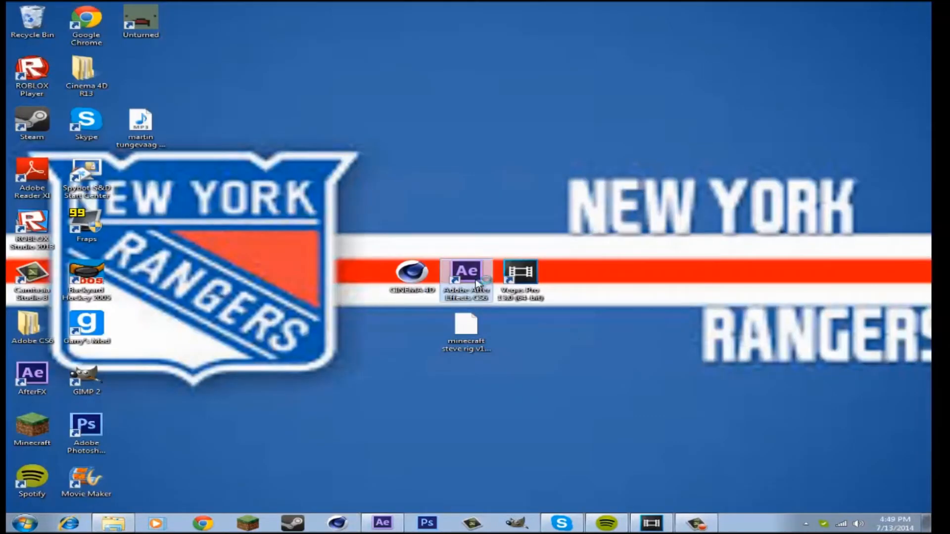
# Step: Switch to Adobe After Effects and create a 1280 x 720, 30 fps, 30-second composition named "Intro"
pyautogui.doubleClick(477, 283)
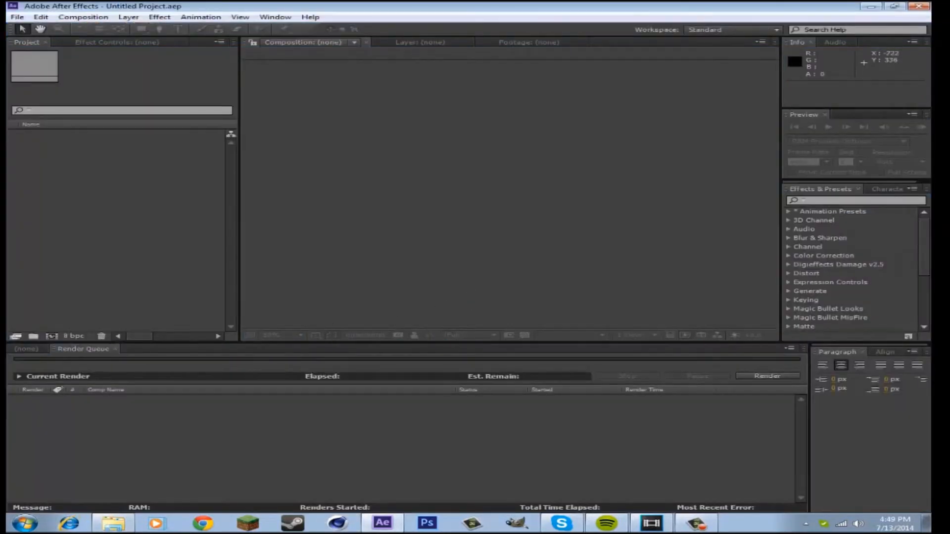
pyautogui.click(84, 17)
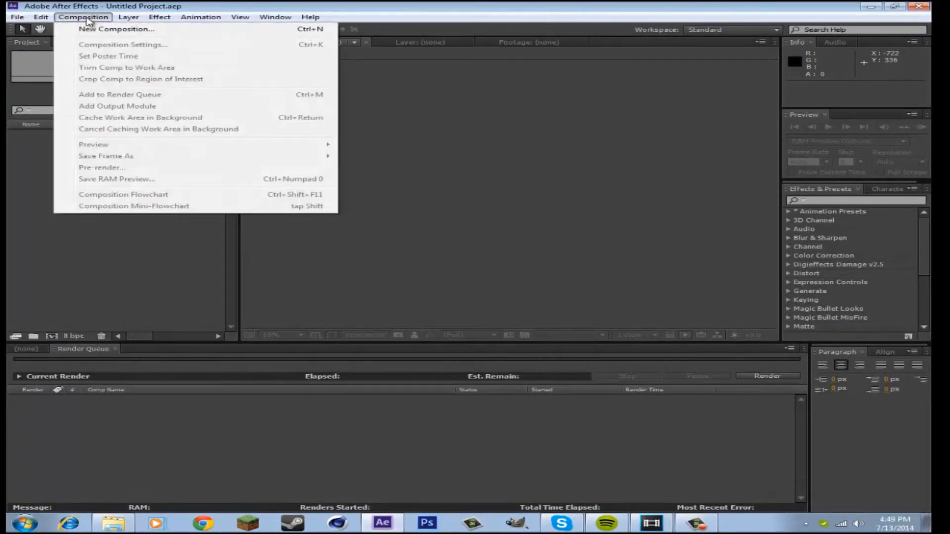
pyautogui.click(109, 29)
pyautogui.press('BackSpace')
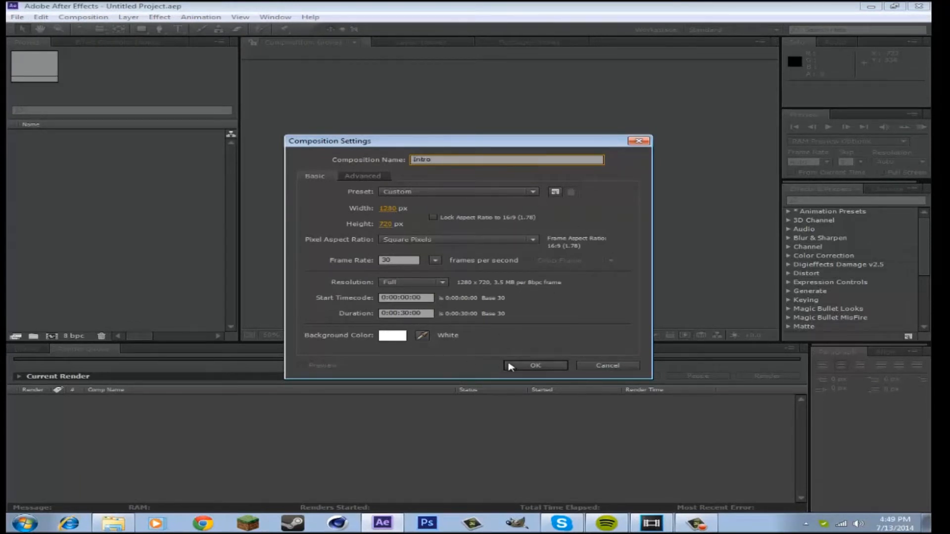
pyautogui.click(523, 365)
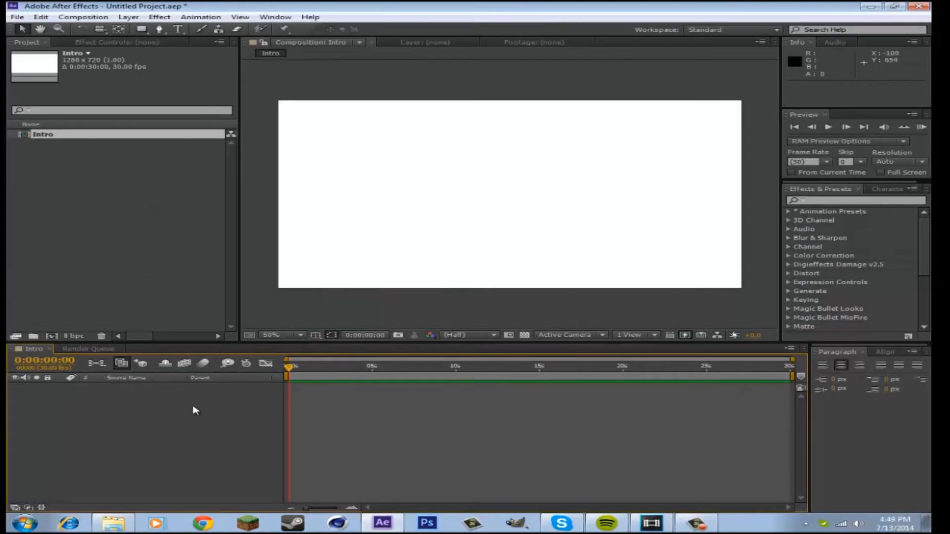
# Step: Add a composition-sized solid layer in bright blue (002AFF) to the Intro composition
pyautogui.rightClick(197, 412)
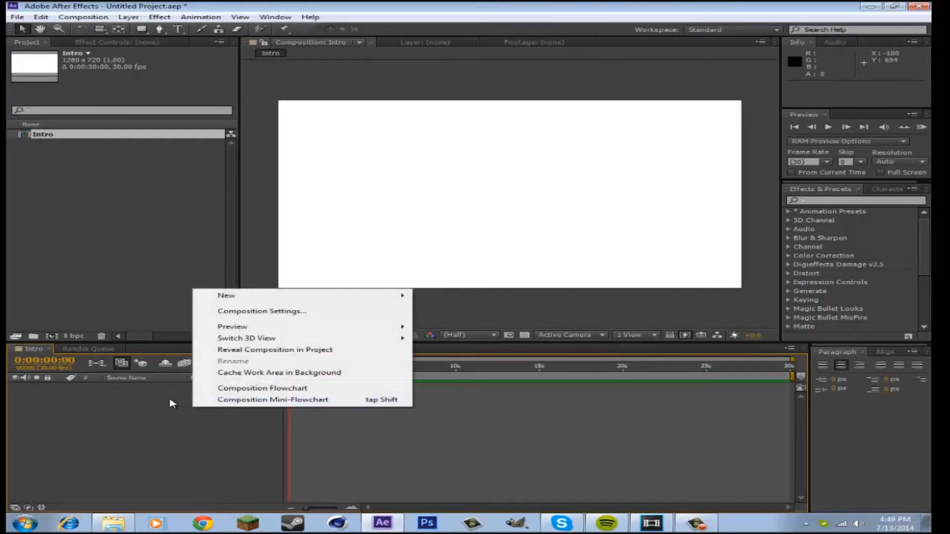
pyautogui.moveTo(267, 299)
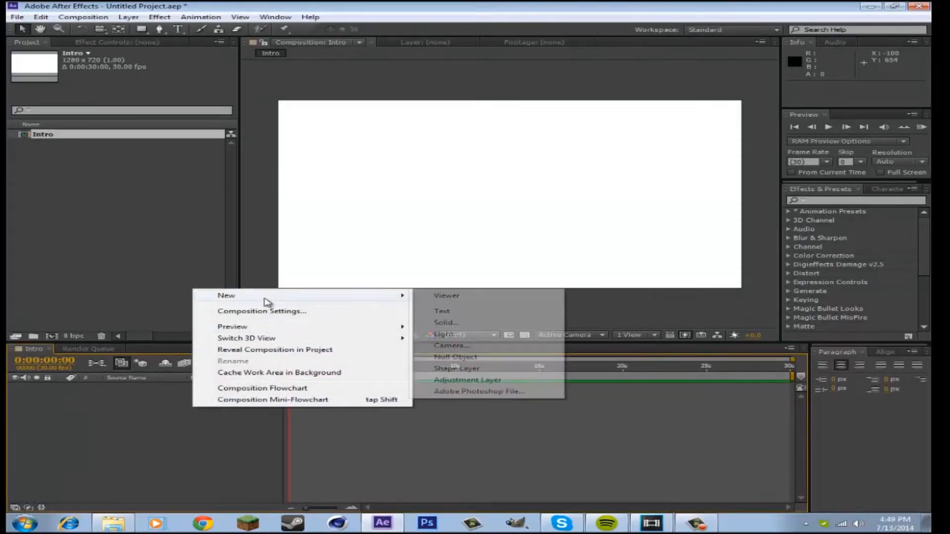
pyautogui.click(461, 322)
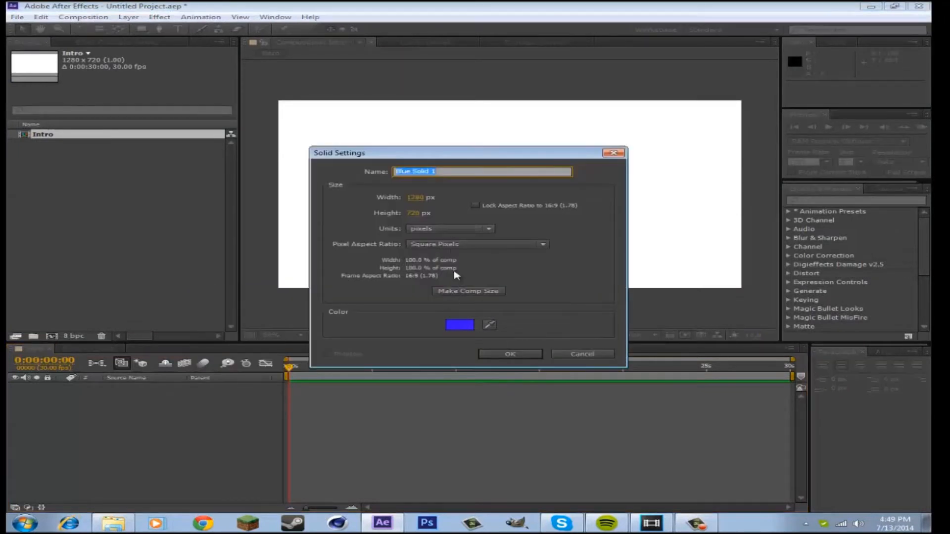
pyautogui.click(489, 324)
pyautogui.click(475, 320)
pyautogui.click(460, 325)
pyautogui.click(405, 241)
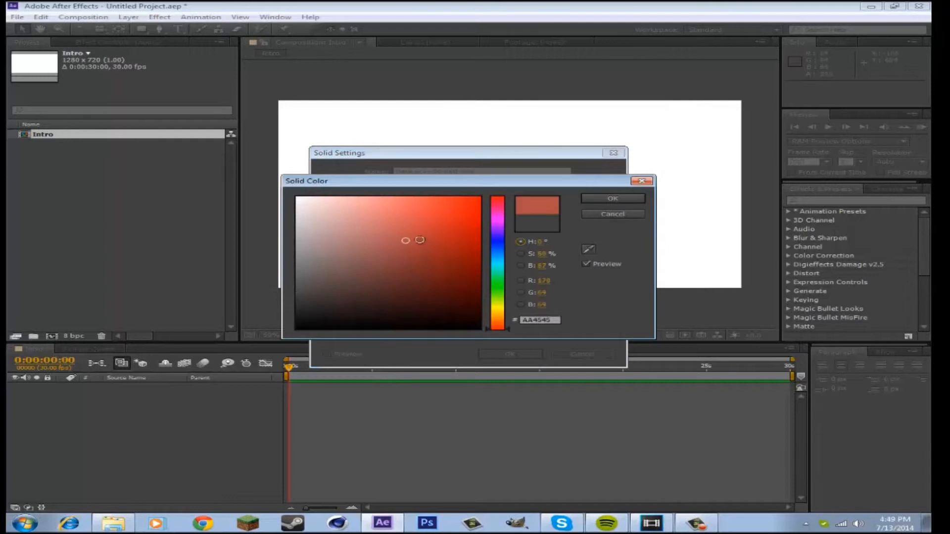
pyautogui.moveTo(498, 240)
pyautogui.mouseDown()
pyautogui.moveTo(502, 249)
pyautogui.moveTo(510, 183)
pyautogui.mouseUp()
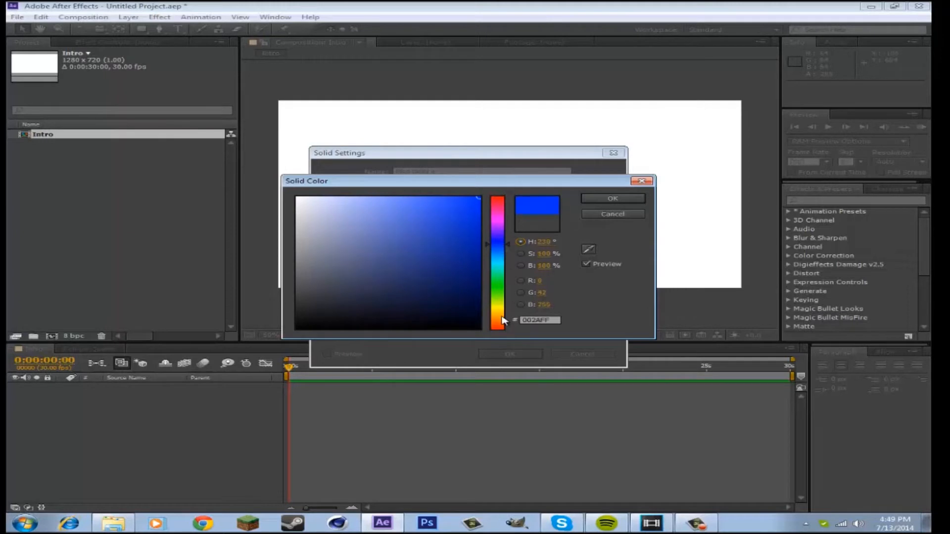
pyautogui.click(600, 200)
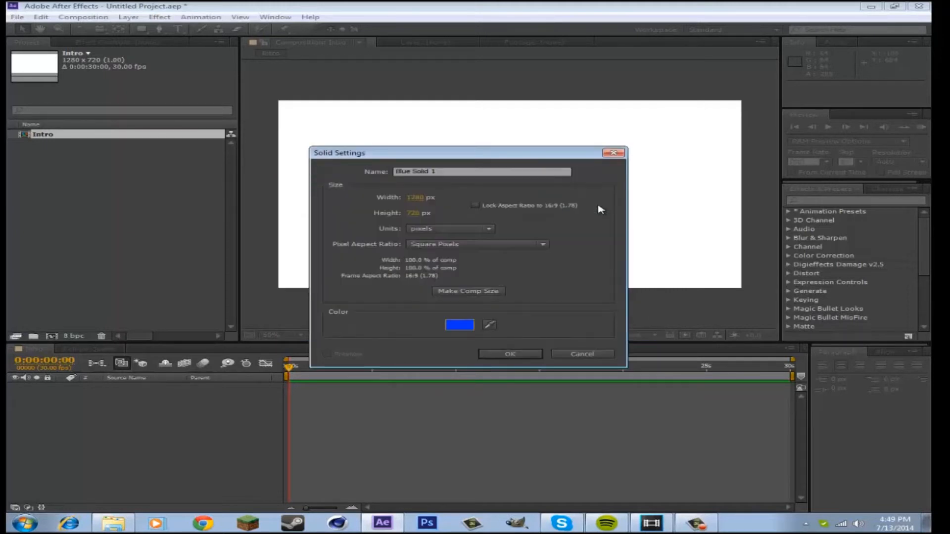
pyautogui.click(515, 355)
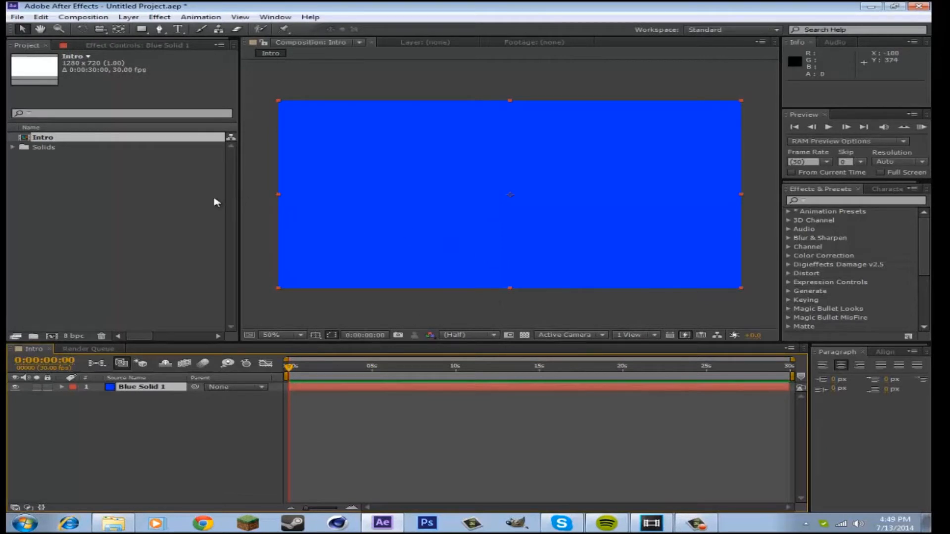
pyautogui.rightClick(187, 426)
pyautogui.moveTo(267, 316)
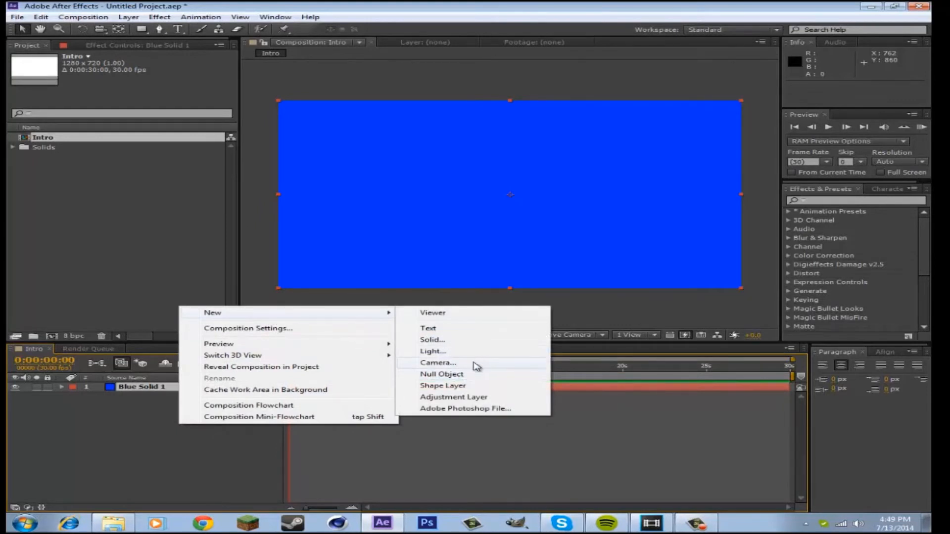
pyautogui.click(470, 340)
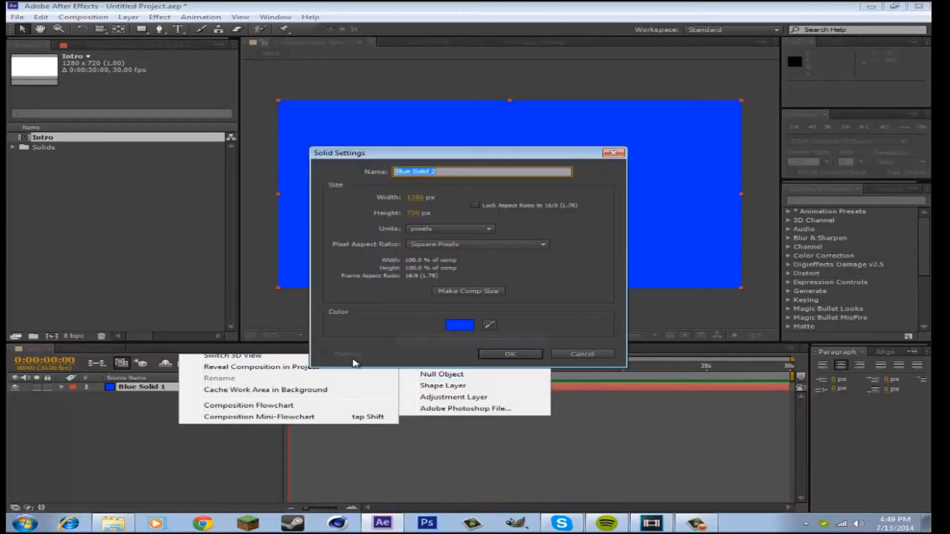
pyautogui.click(506, 355)
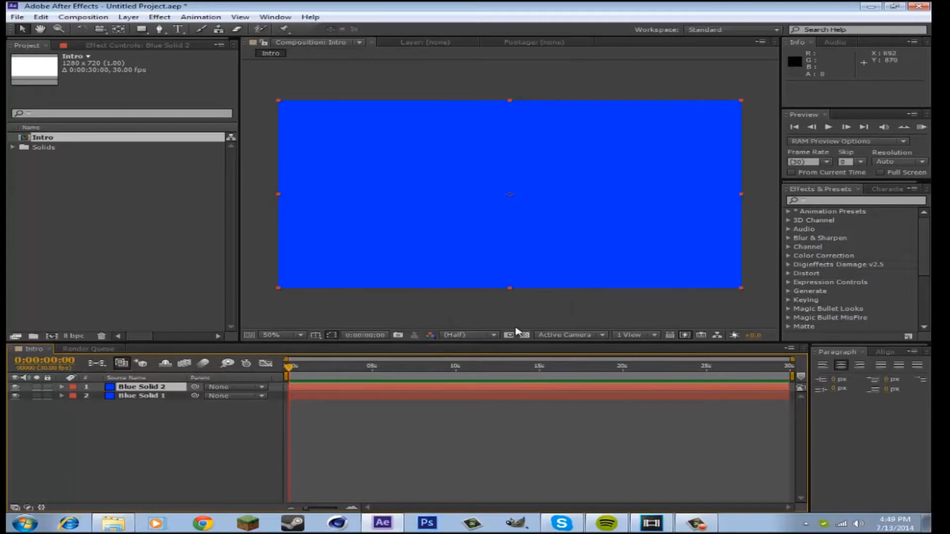
pyautogui.press('Delete')
# Step: Add a composition-sized solid layer named "Audio Ring" above the blue background solid
pyautogui.rightClick(101, 443)
pyautogui.moveTo(203, 336)
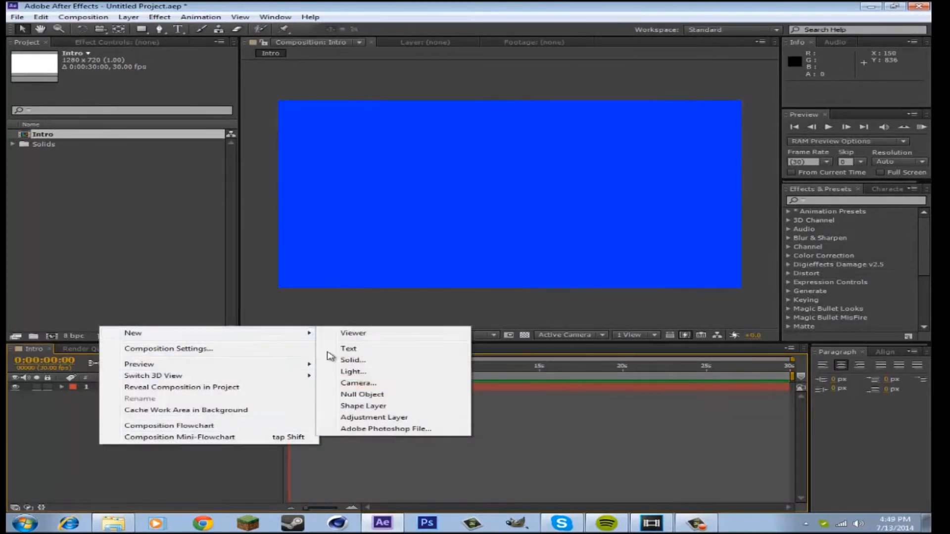
pyautogui.click(398, 361)
pyautogui.press('BackSpace')
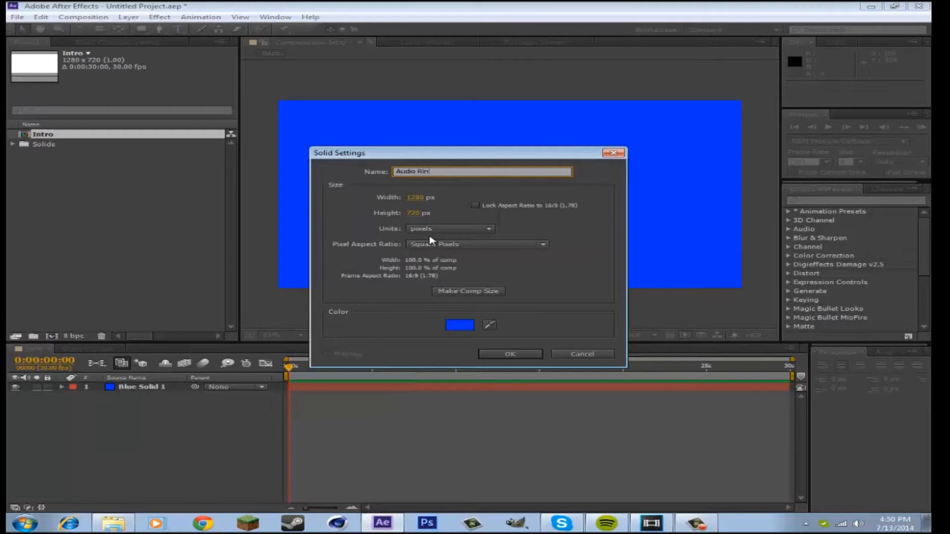
pyautogui.click(484, 356)
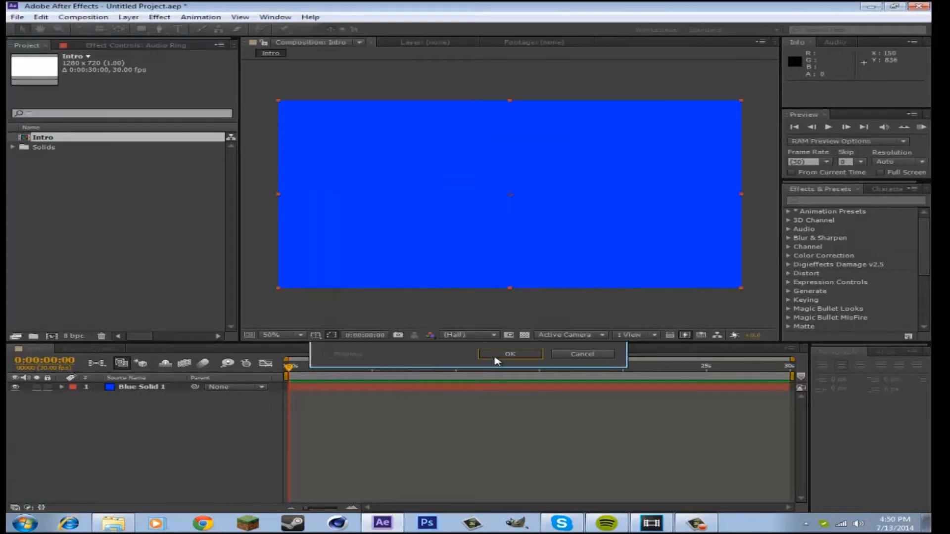
# Step: Find the Audio Spectrum effect by searching for "audio" and apply it to the Audio Ring layer
pyautogui.click(819, 201)
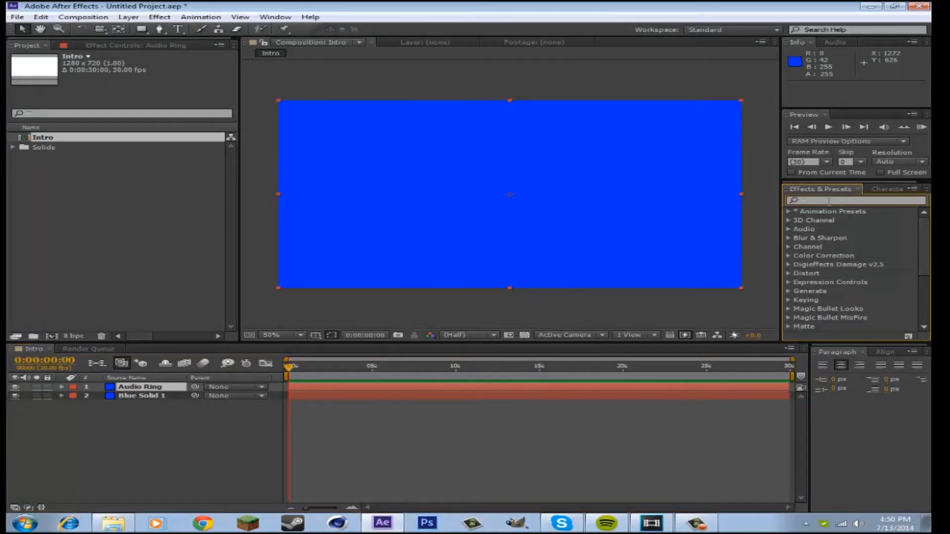
pyautogui.write('audio')
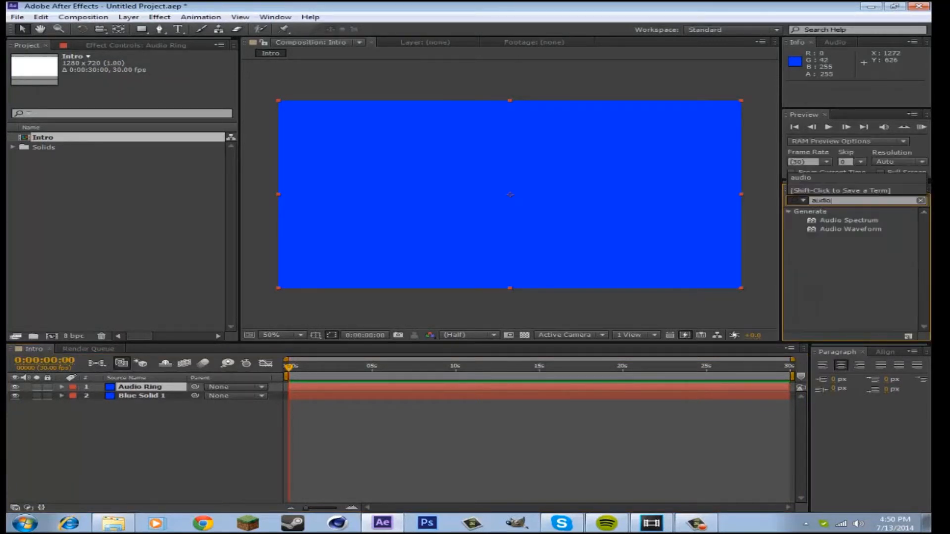
pyautogui.click(850, 223)
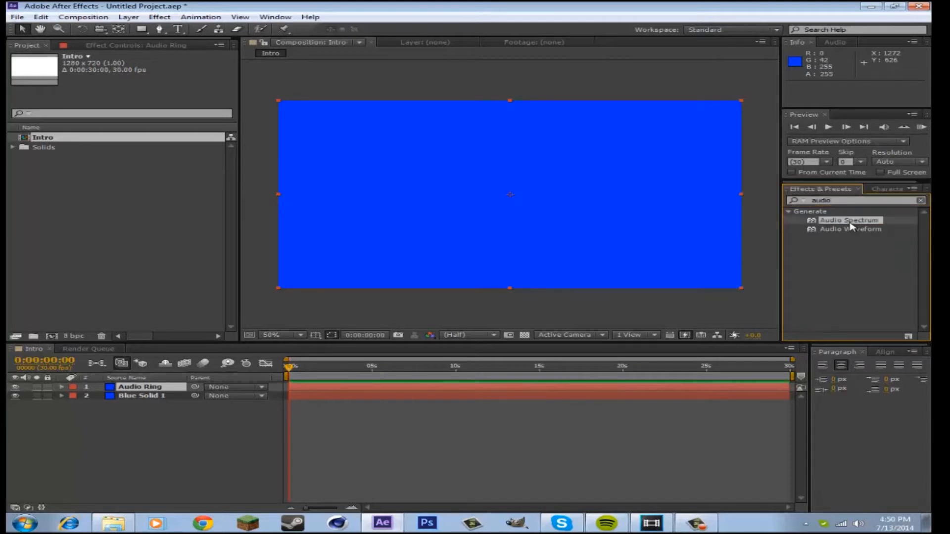
pyautogui.moveTo(852, 225); pyautogui.dragTo(148, 389)
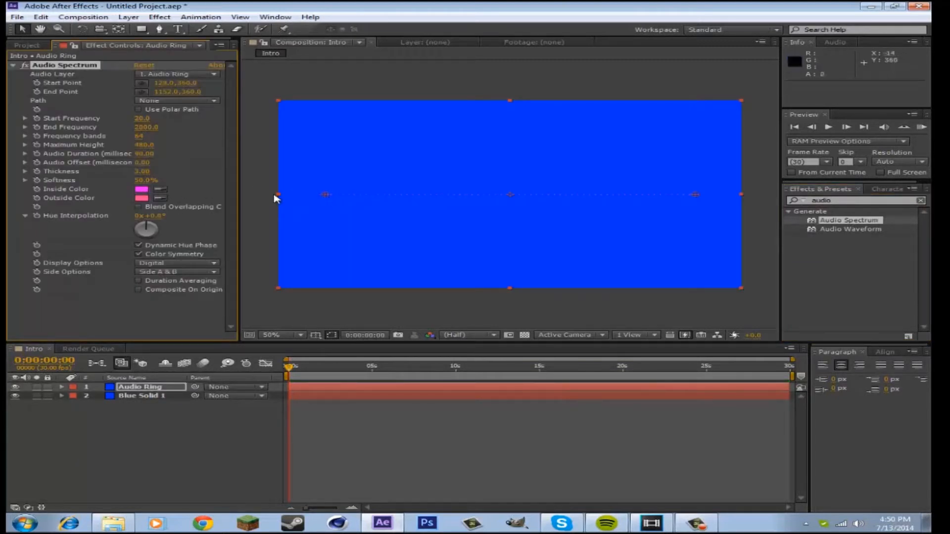
pyautogui.click(142, 189)
pyautogui.moveTo(330, 227); pyautogui.dragTo(270, 169)
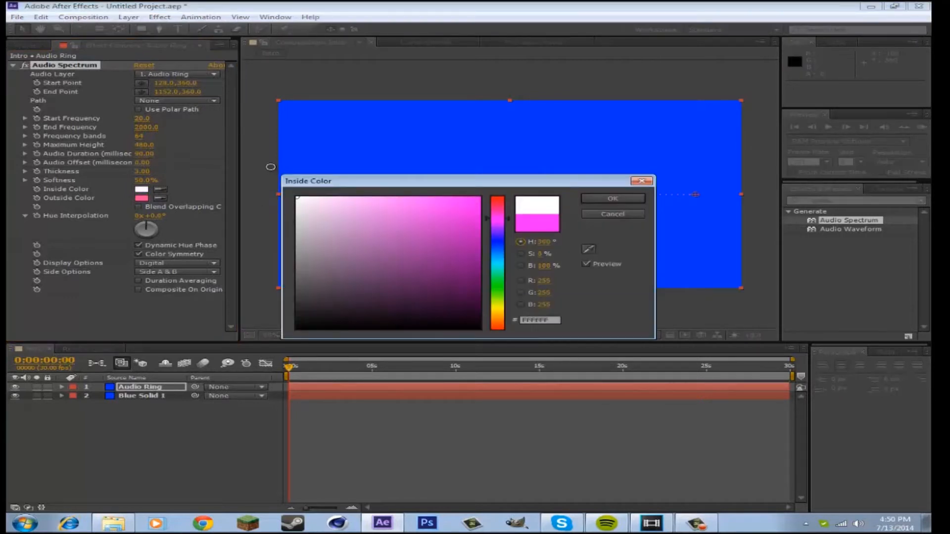
pyautogui.click(642, 181)
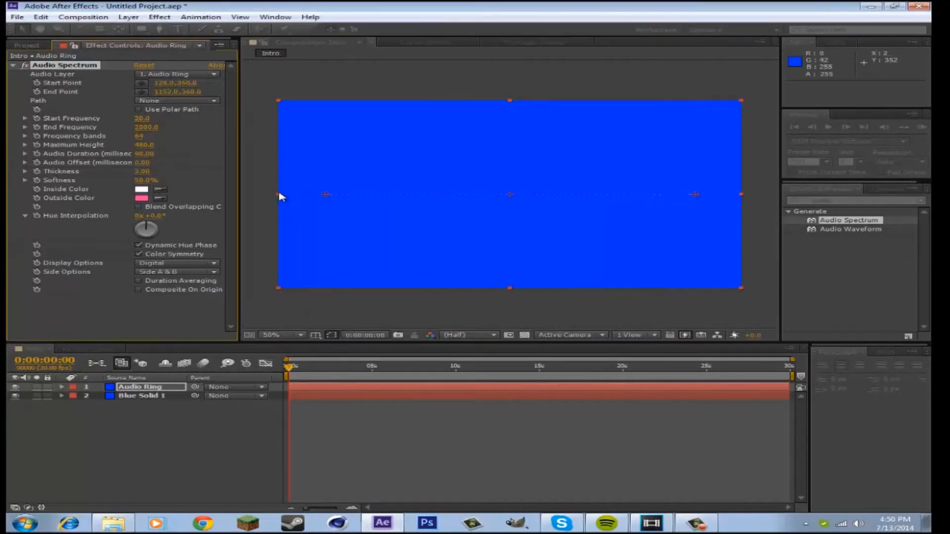
# Step: Set both the inside and outside colors of the Audio Spectrum effect to white
pyautogui.click(142, 189)
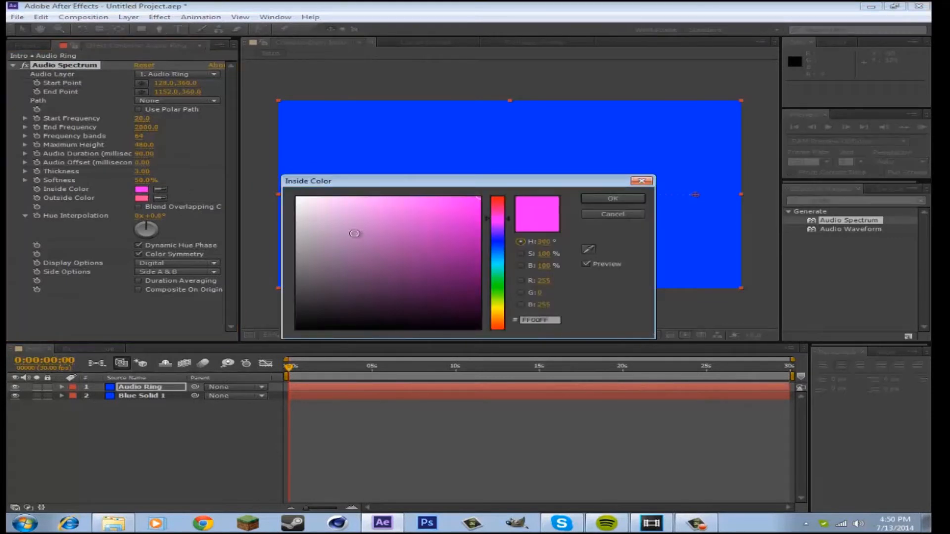
pyautogui.moveTo(356, 233); pyautogui.dragTo(253, 143)
pyautogui.click(596, 200)
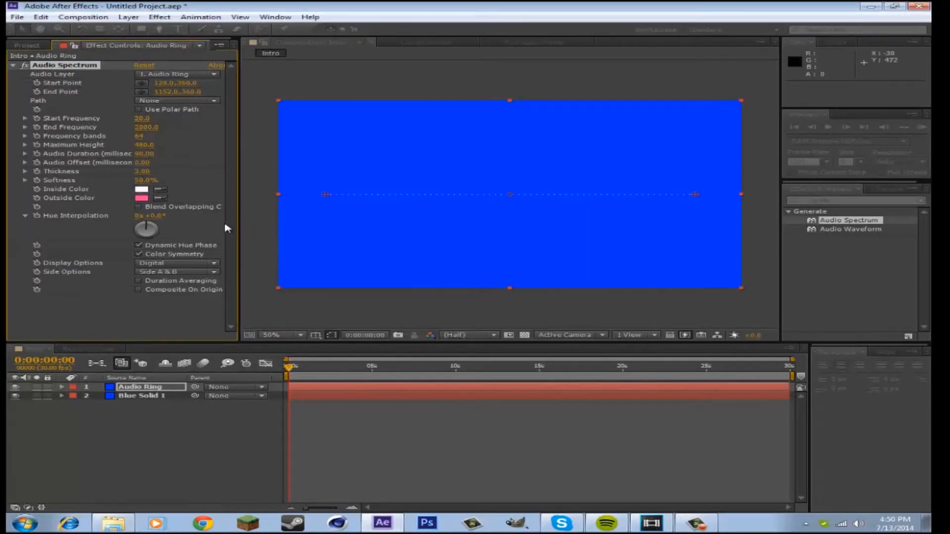
pyautogui.click(160, 198)
pyautogui.click(141, 189)
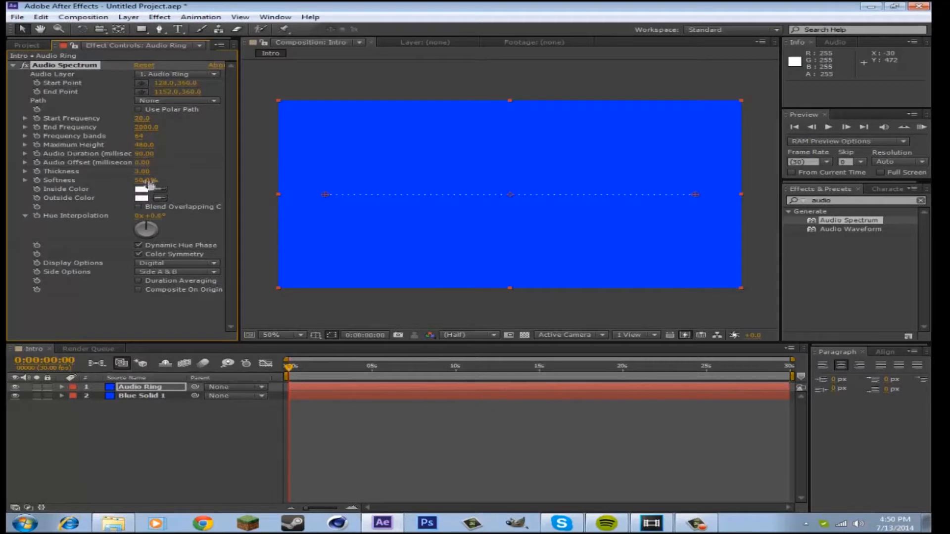
# Step: Set the spectrum's thickness to 10 and stretch its line across the composition, from about (0, 358) to about (1276, 360)
pyautogui.moveTo(140, 172); pyautogui.dragTo(157, 168)
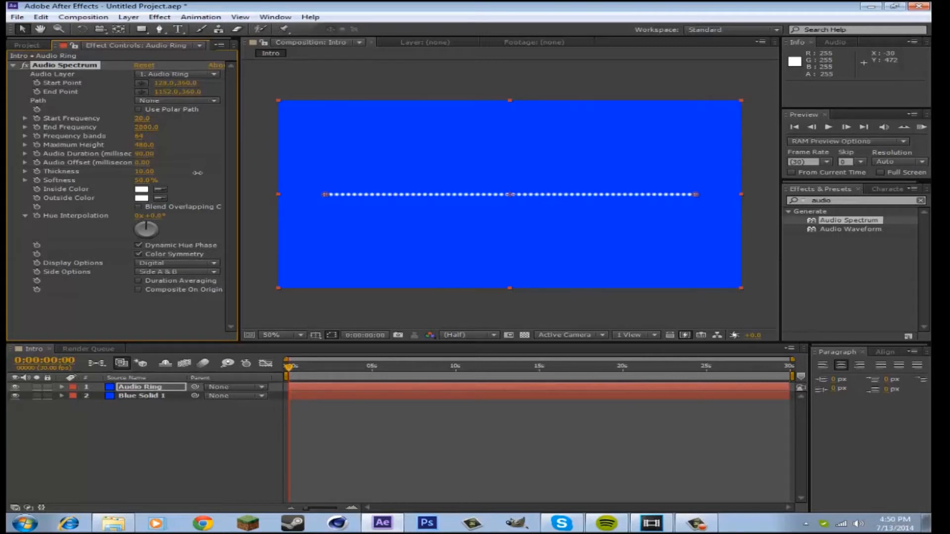
pyautogui.moveTo(328, 196); pyautogui.dragTo(279, 197)
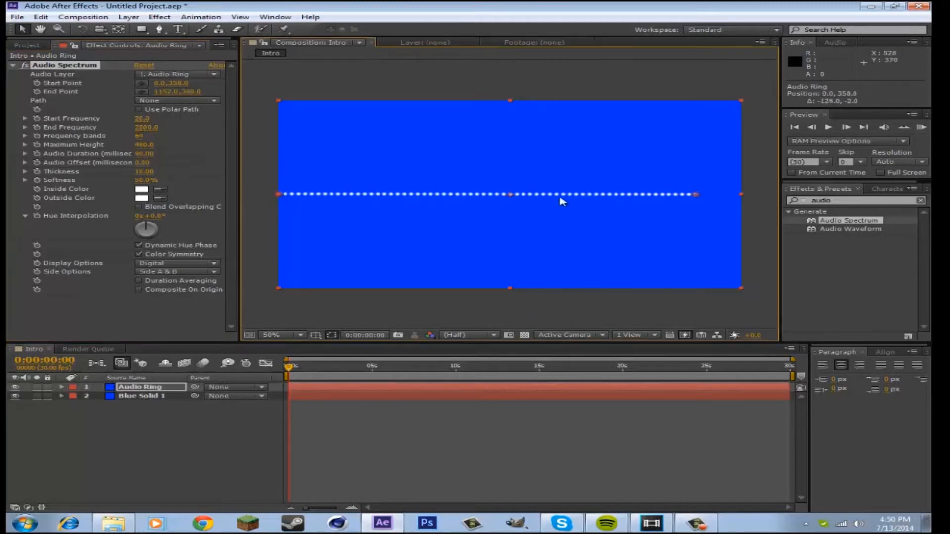
pyautogui.moveTo(700, 197); pyautogui.dragTo(745, 198)
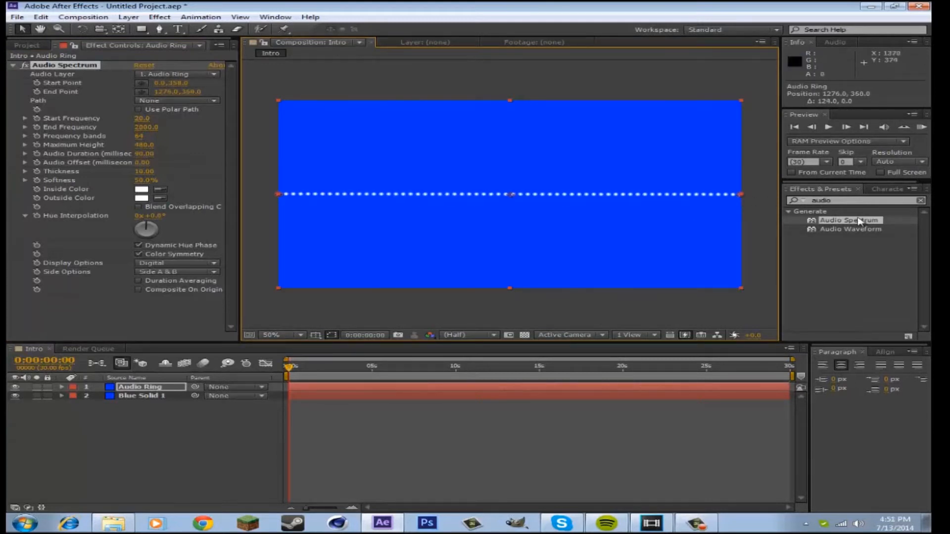
# Step: Find the Polar Coordinates effect by searching for "polar" and add it to the Audio Ring layer below Audio Spectrum
pyautogui.click(822, 200)
pyautogui.write('pola')
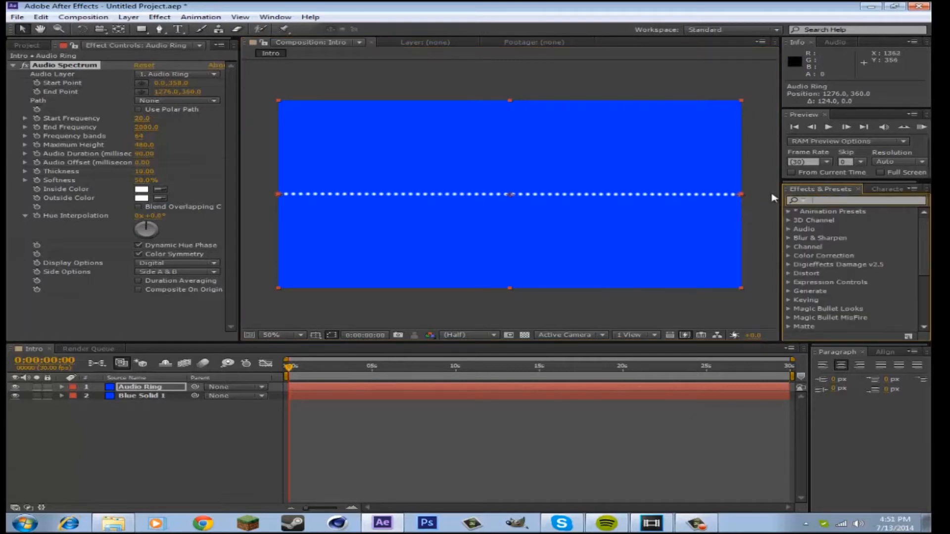
pyautogui.write('r')
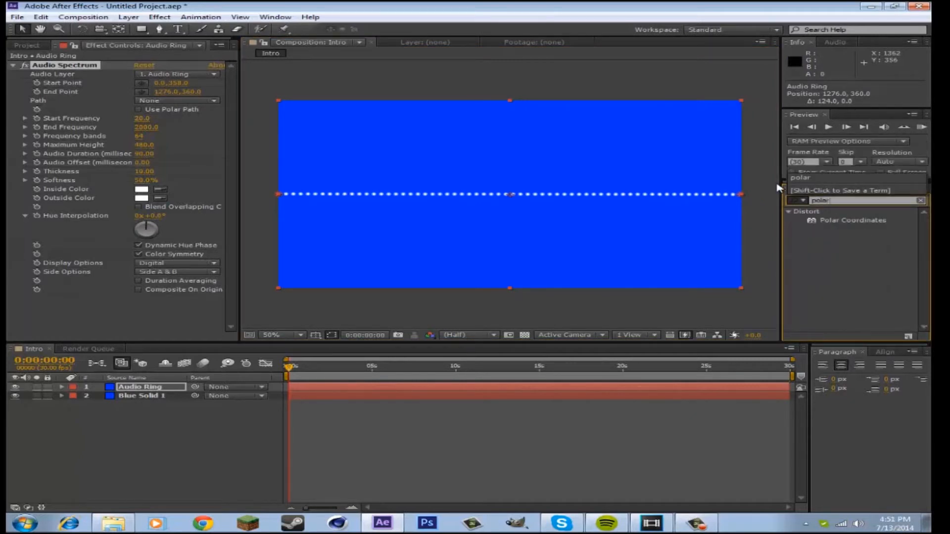
pyautogui.moveTo(884, 225); pyautogui.dragTo(216, 312)
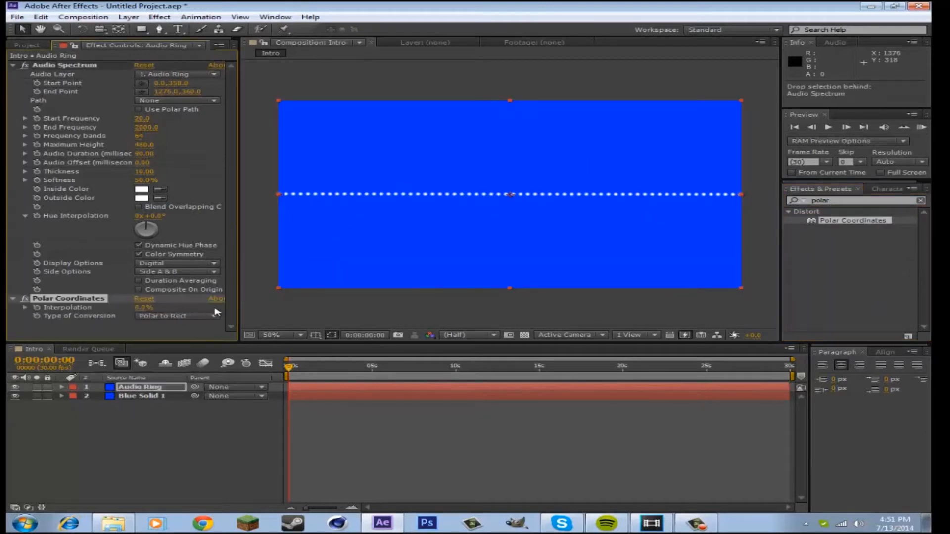
# Step: Set the Polar Coordinates conversion on Audio Ring to Rect to Polar with 100% interpolation
pyautogui.click(187, 317)
pyautogui.click(176, 327)
pyautogui.click(178, 327)
pyautogui.moveTo(143, 310); pyautogui.dragTo(219, 309)
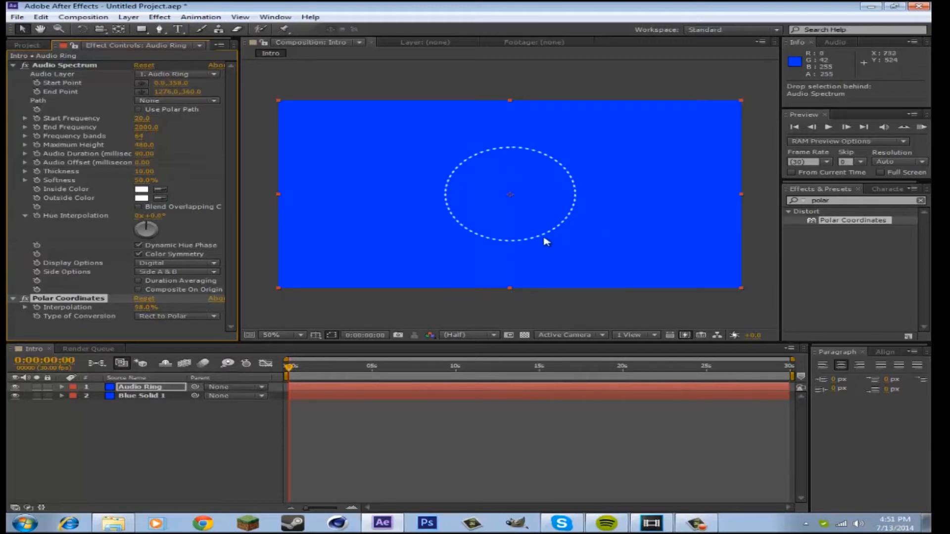
pyautogui.moveTo(148, 307); pyautogui.dragTo(176, 307)
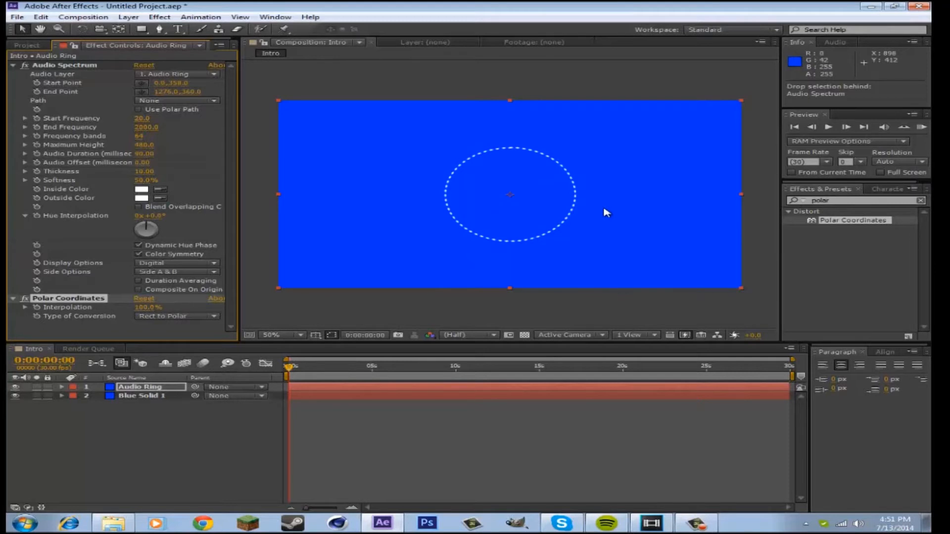
# Step: Create a comp-size blue solid layer named Audio Wave in the Intro composition
pyautogui.click(27, 45)
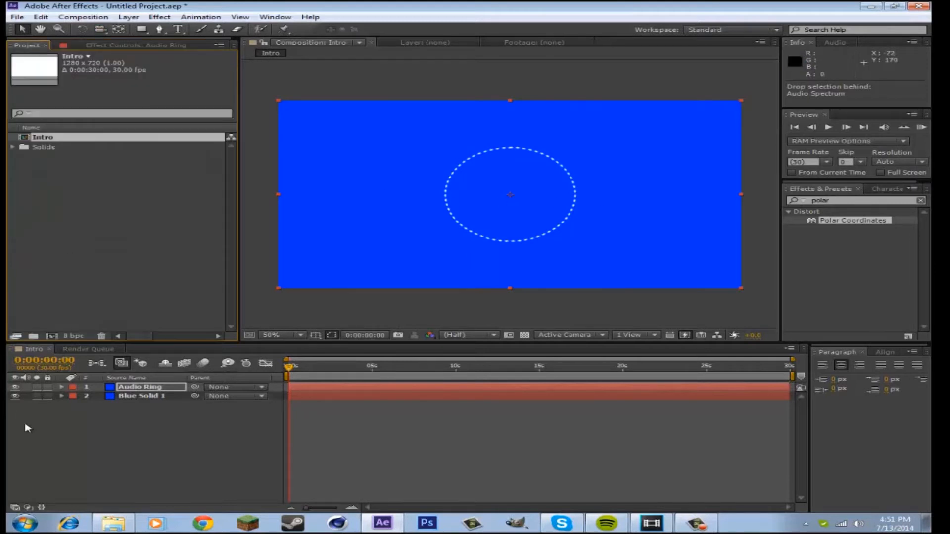
pyautogui.rightClick(109, 404)
pyautogui.moveTo(321, 295)
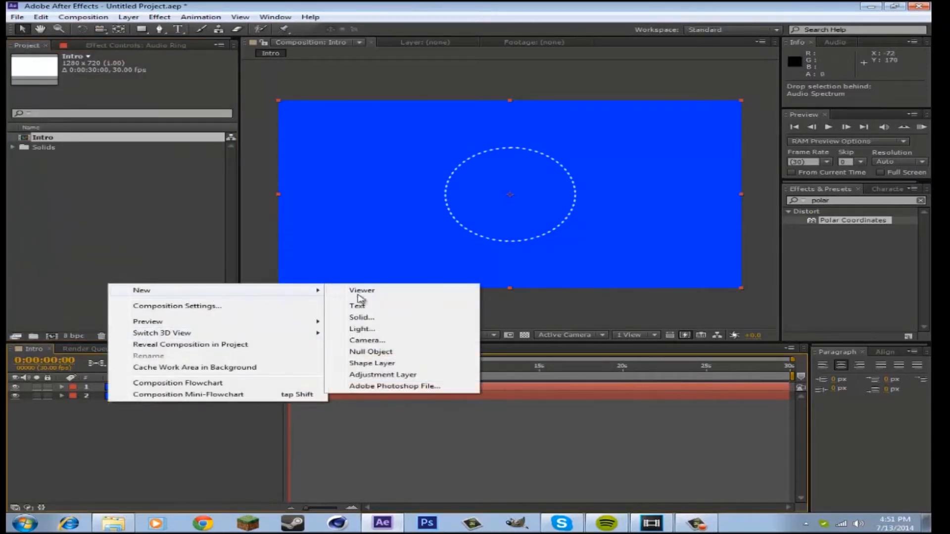
pyautogui.click(370, 318)
pyautogui.press('BackSpace')
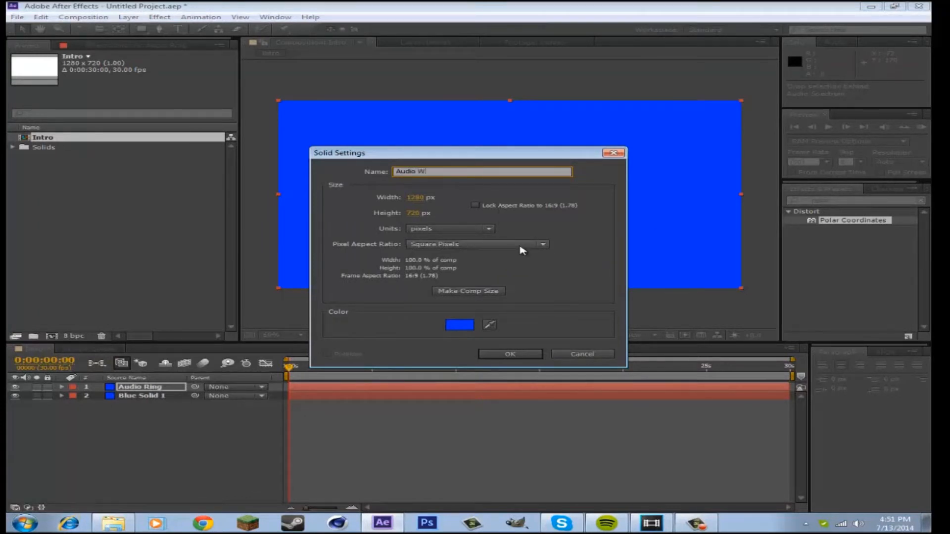
pyautogui.click(510, 354)
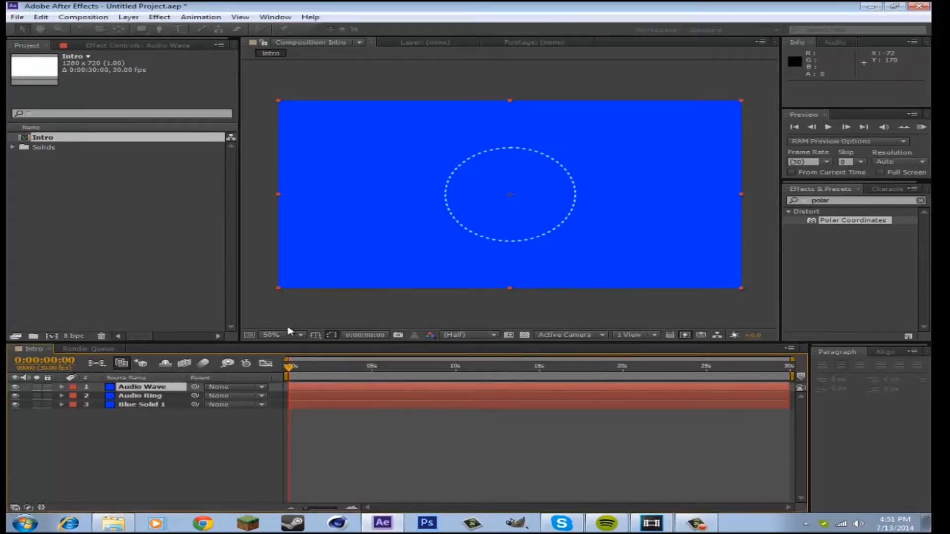
# Step: Place the Audio Wave layer directly below Audio Ring in the Intro composition's layer stack
pyautogui.doubleClick(158, 396)
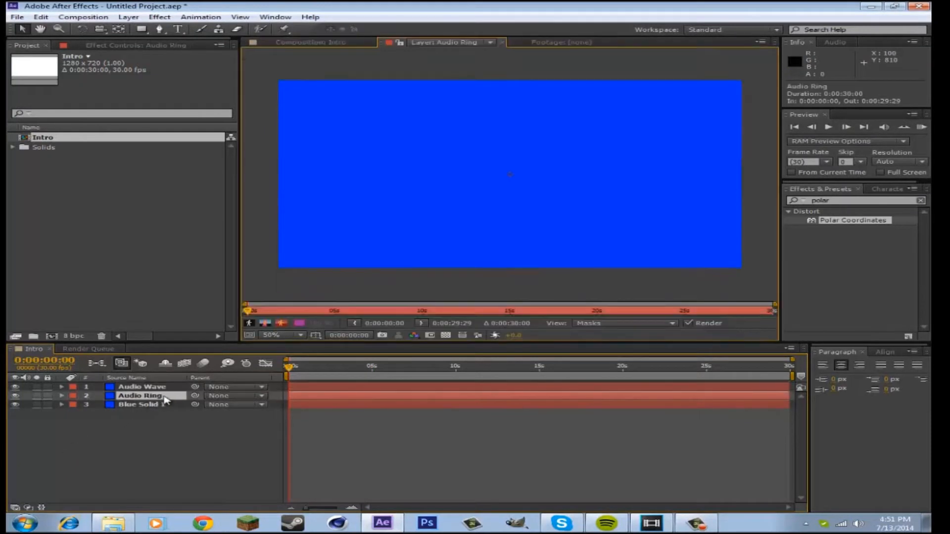
pyautogui.doubleClick(80, 138)
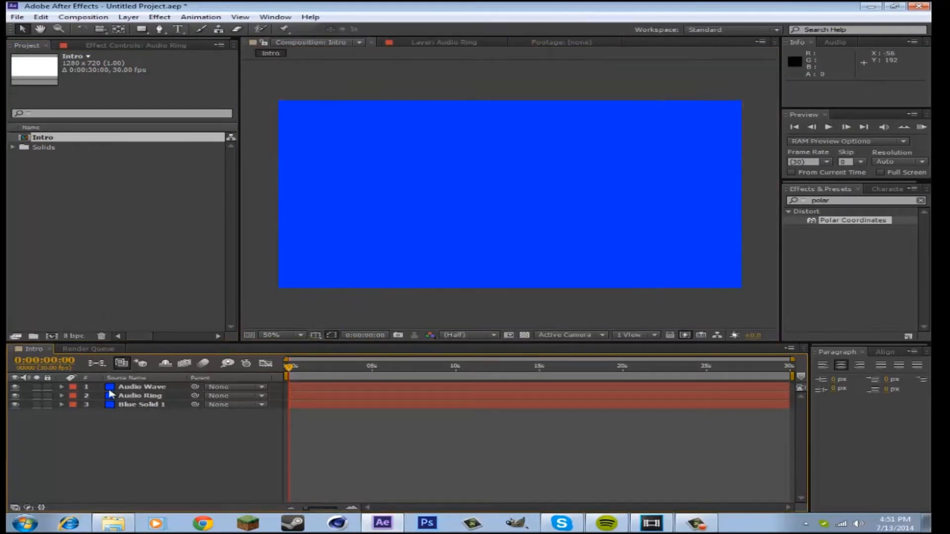
pyautogui.moveTo(142, 387); pyautogui.dragTo(143, 405)
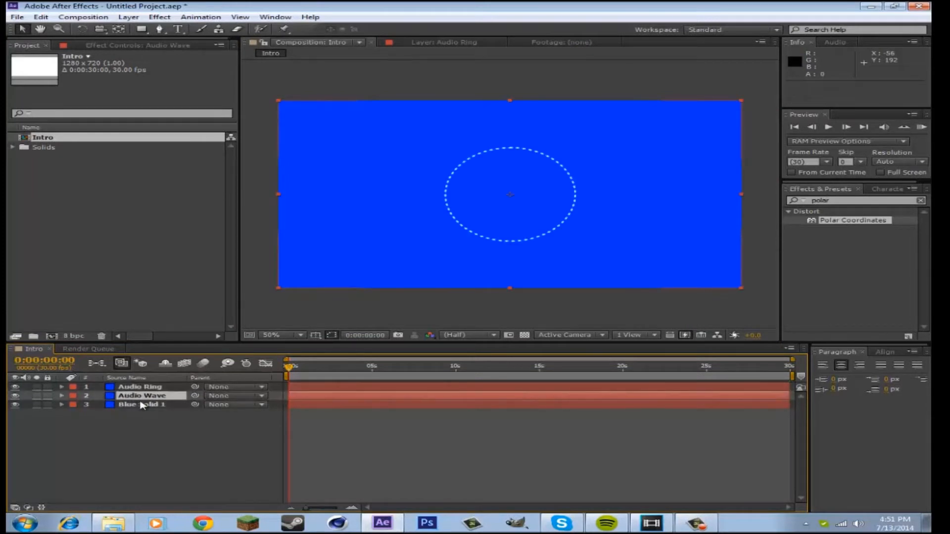
pyautogui.hotkey('ctrl', 'Up')
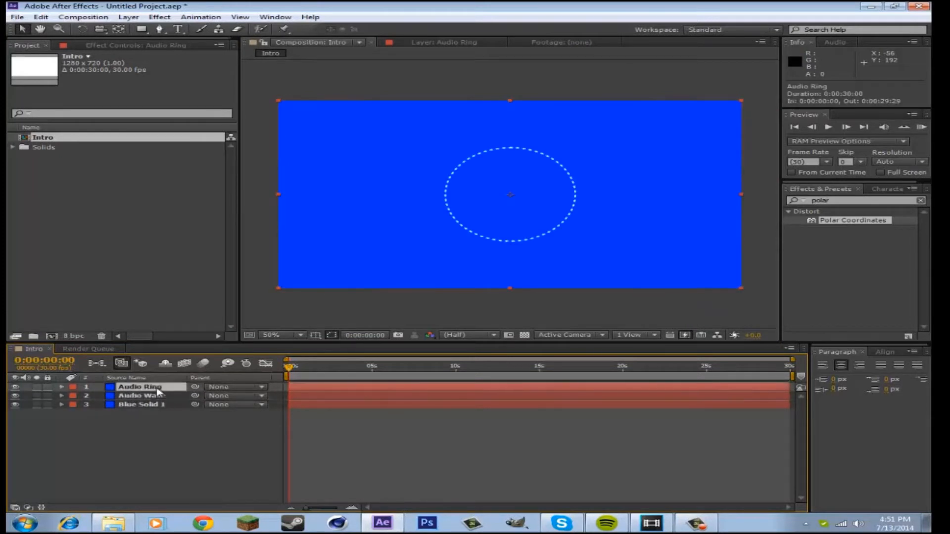
# Step: Find Audio Spectrum by searching for "audio", apply it to Audio Wave, and lower that layer to about (640, 662)
pyautogui.click(152, 396)
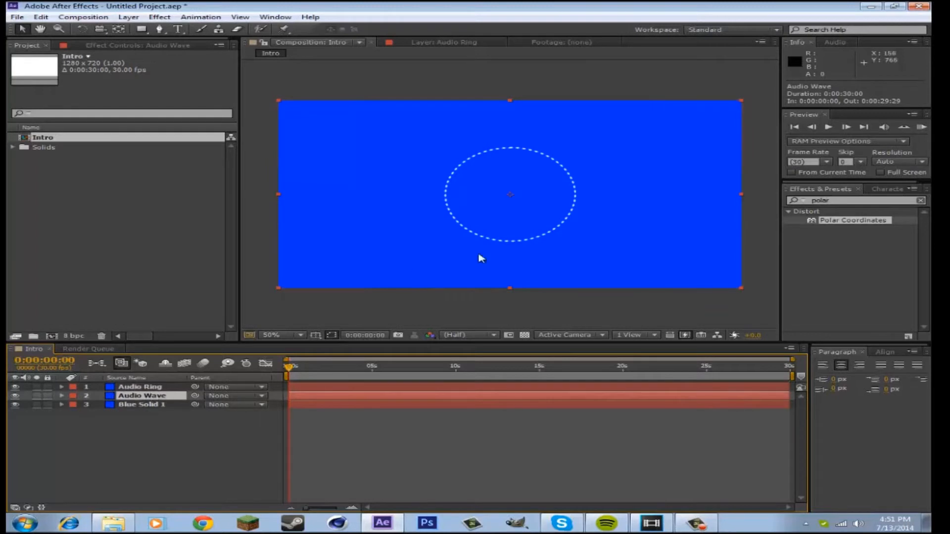
pyautogui.moveTo(833, 201); pyautogui.dragTo(787, 199)
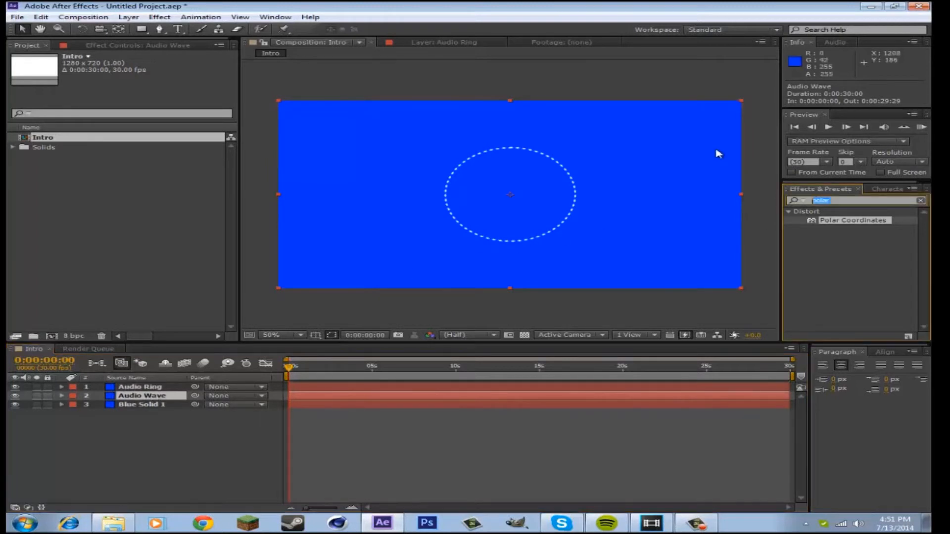
pyautogui.write('audio')
pyautogui.moveTo(849, 220); pyautogui.dragTo(142, 395)
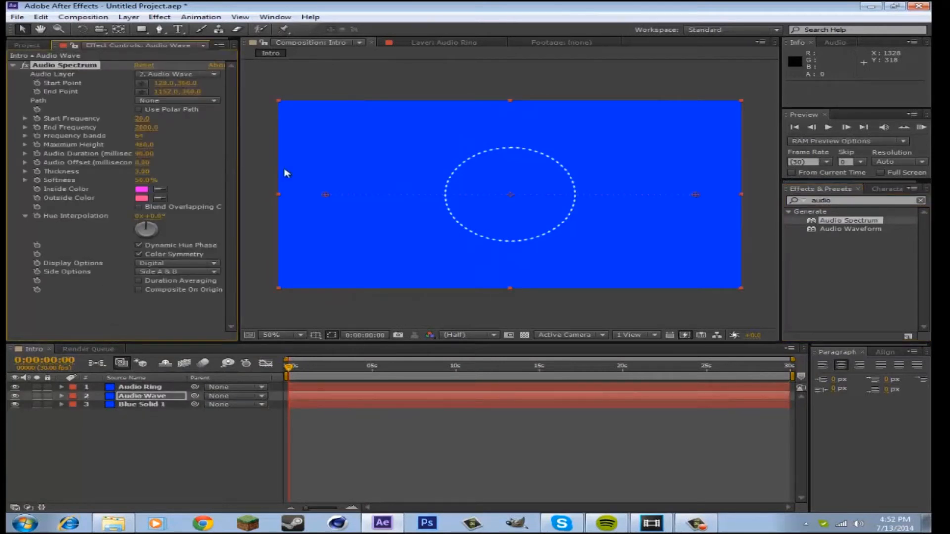
pyautogui.moveTo(513, 196); pyautogui.dragTo(512, 278)
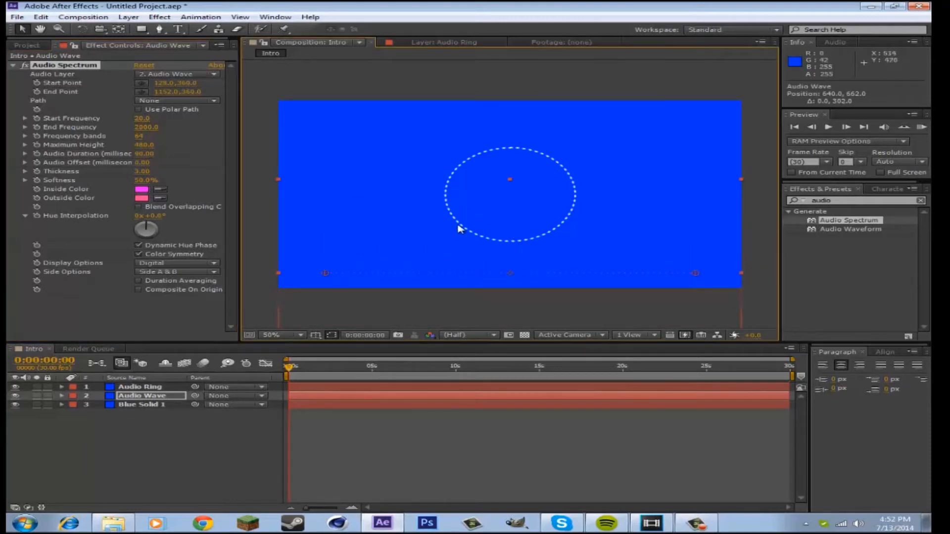
# Step: Raise the Audio Ring layer to about (638, 298) and scale its height to about 99%
pyautogui.click(141, 387)
pyautogui.moveTo(513, 195); pyautogui.dragTo(513, 181)
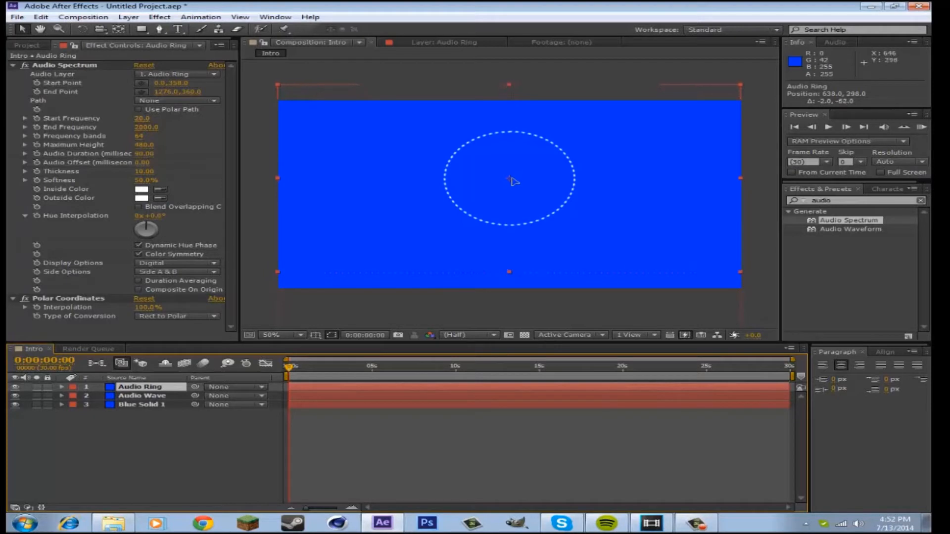
pyautogui.moveTo(509, 272); pyautogui.dragTo(510, 271)
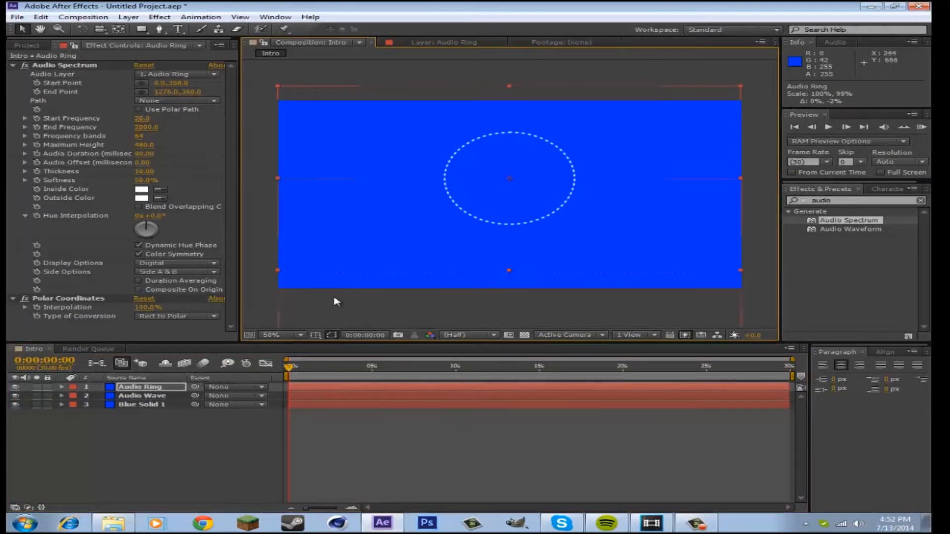
# Step: Nudge the Audio Wave layer to about (650, 658), then delete the layer
pyautogui.click(119, 395)
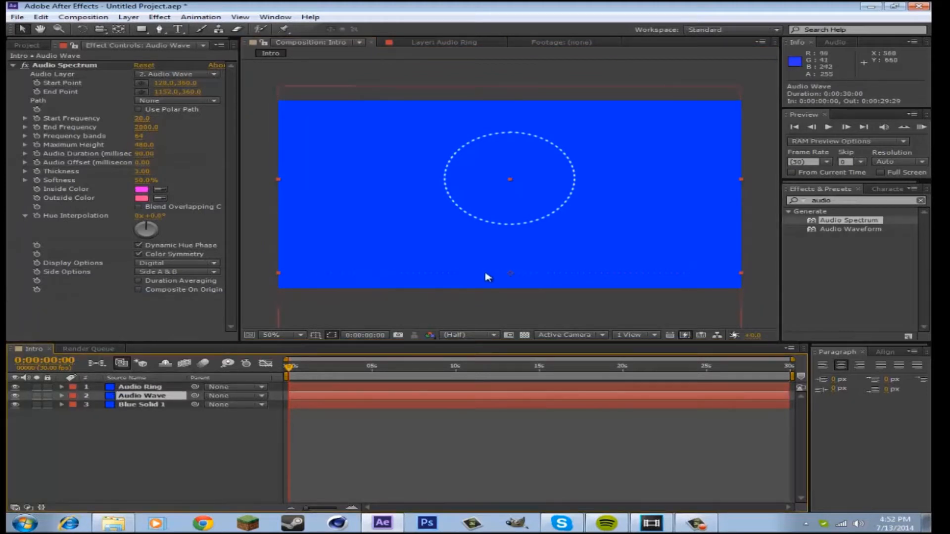
pyautogui.moveTo(509, 276); pyautogui.dragTo(513, 274)
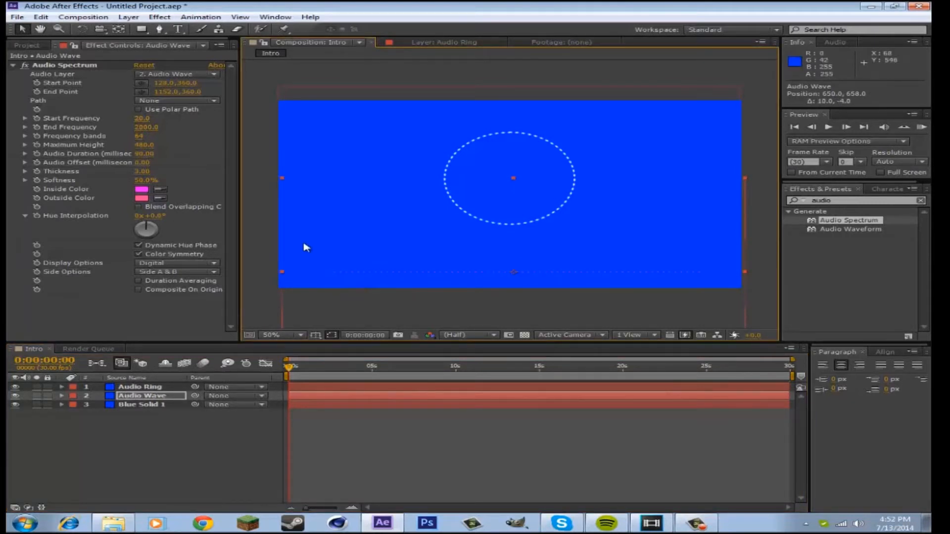
pyautogui.press('Delete')
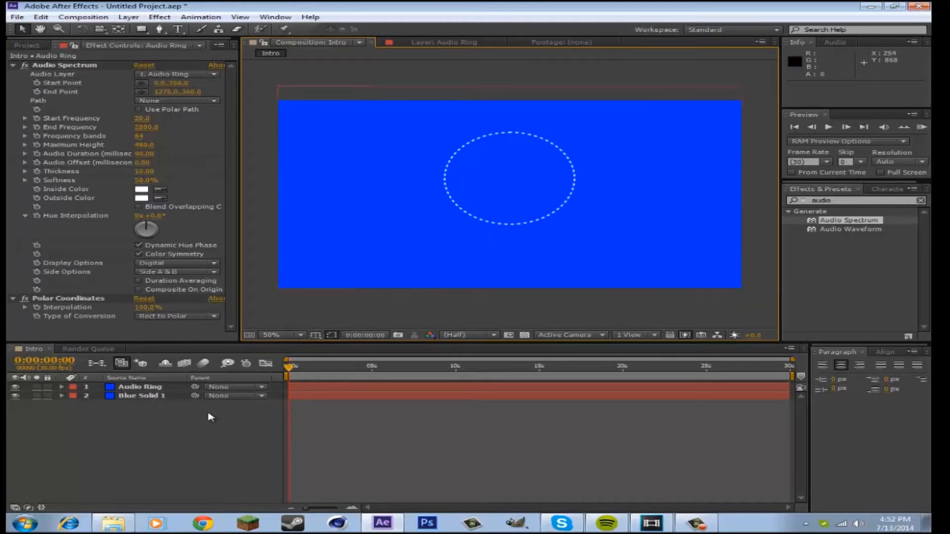
# Step: Create another comp-size blue solid with the default name and place it directly below the Audio Ring layer
pyautogui.rightClick(175, 407)
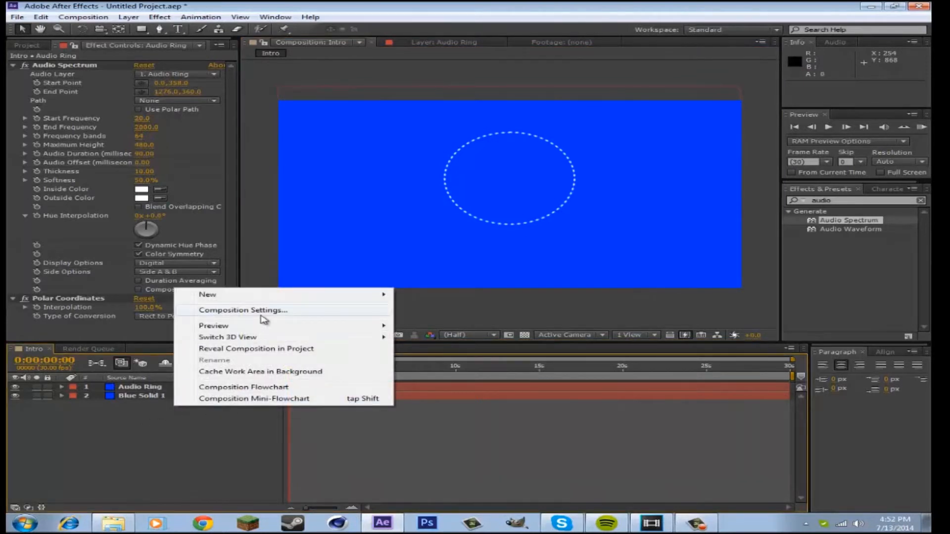
pyautogui.moveTo(276, 297)
pyautogui.click(428, 321)
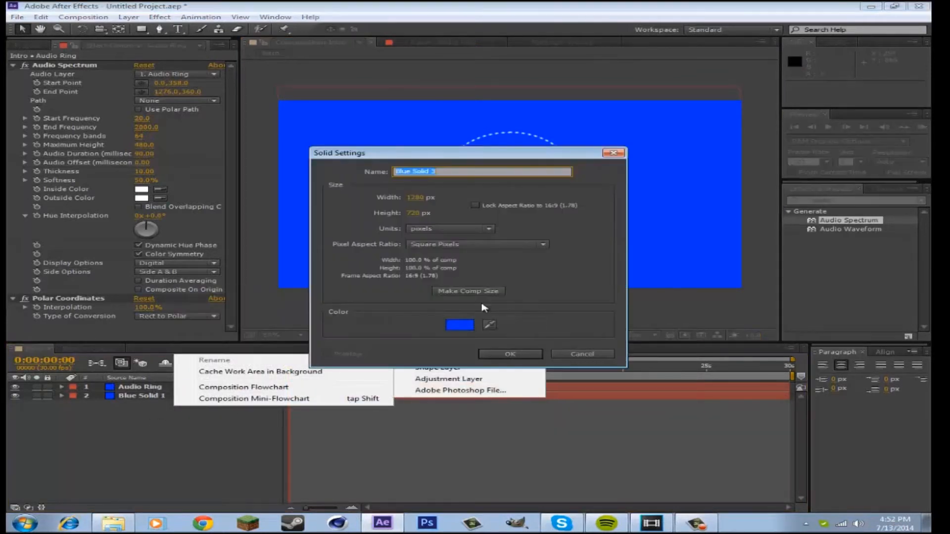
pyautogui.click(512, 353)
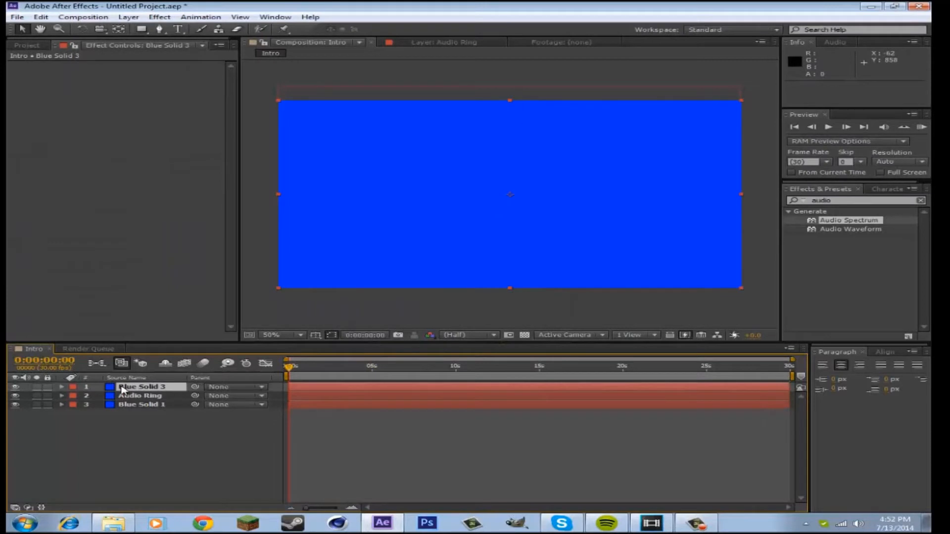
pyautogui.moveTo(142, 387); pyautogui.dragTo(142, 401)
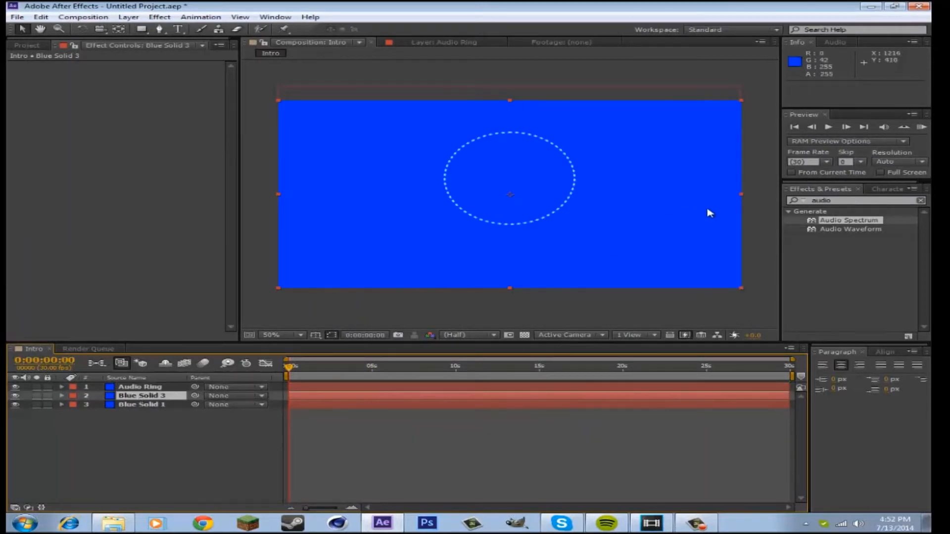
# Step: Apply Audio Spectrum to the new solid and lay its line across the lower frame, from about (0, 360) to (1278, 360)
pyautogui.moveTo(844, 223); pyautogui.dragTo(149, 396)
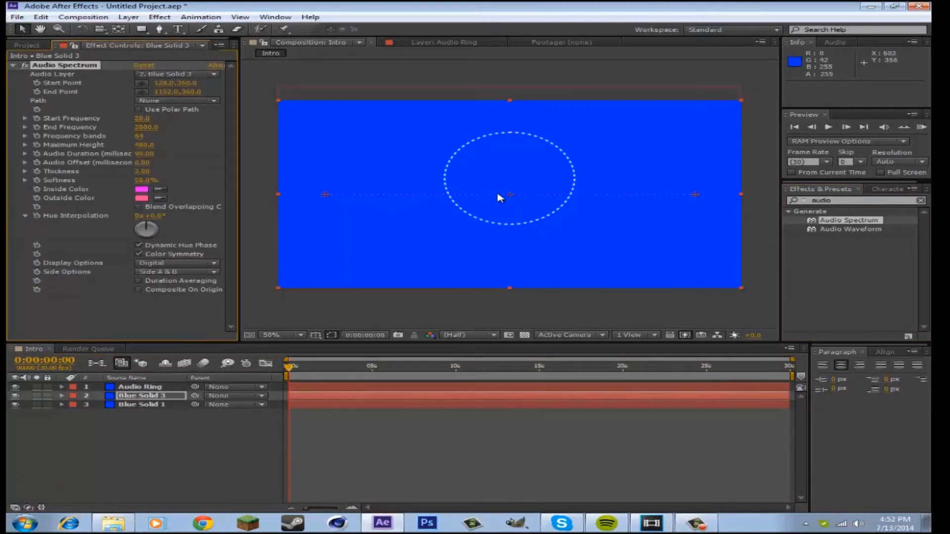
pyautogui.moveTo(510, 196); pyautogui.dragTo(508, 259)
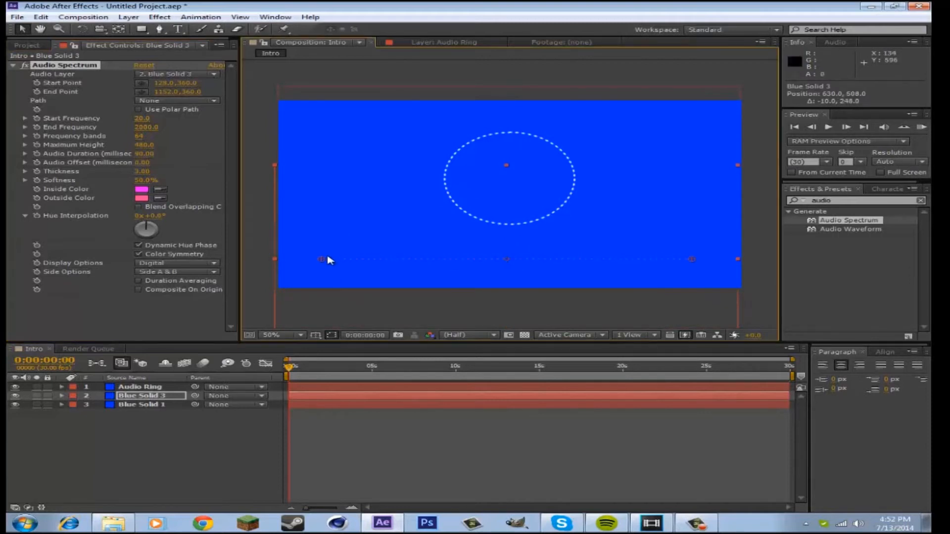
pyautogui.moveTo(322, 259); pyautogui.dragTo(277, 262)
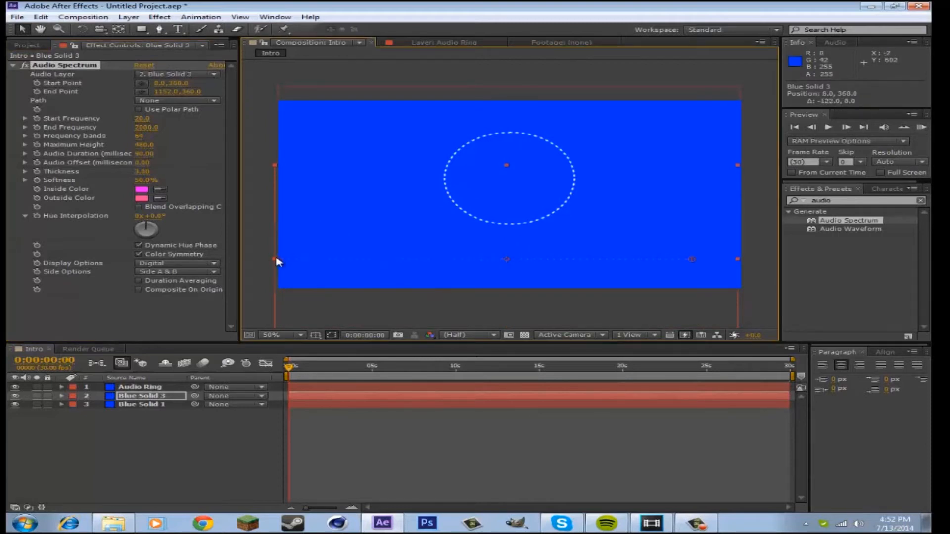
pyautogui.moveTo(693, 259); pyautogui.dragTo(739, 259)
pyautogui.moveTo(510, 258); pyautogui.dragTo(509, 263)
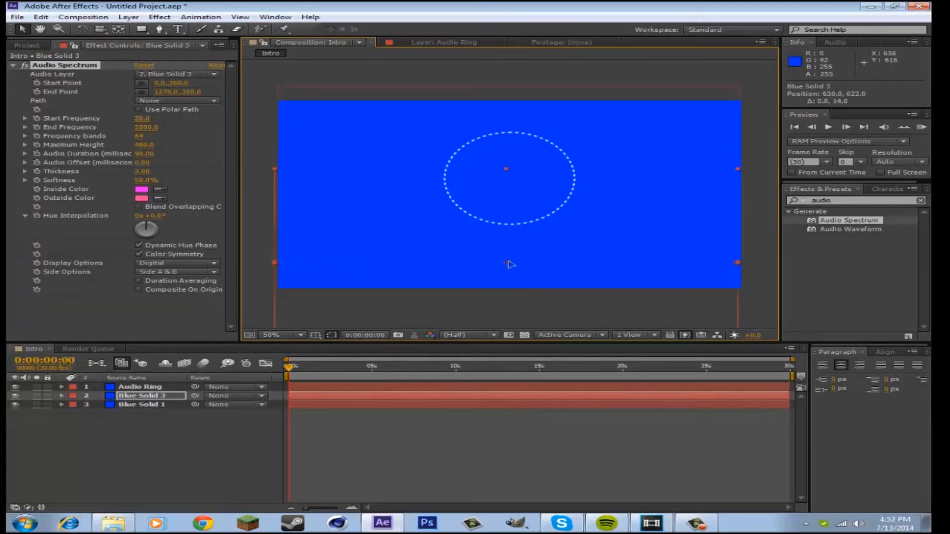
# Step: Set the new solid's spectrum inside and outside colors to red and its thickness to 10
pyautogui.click(159, 189)
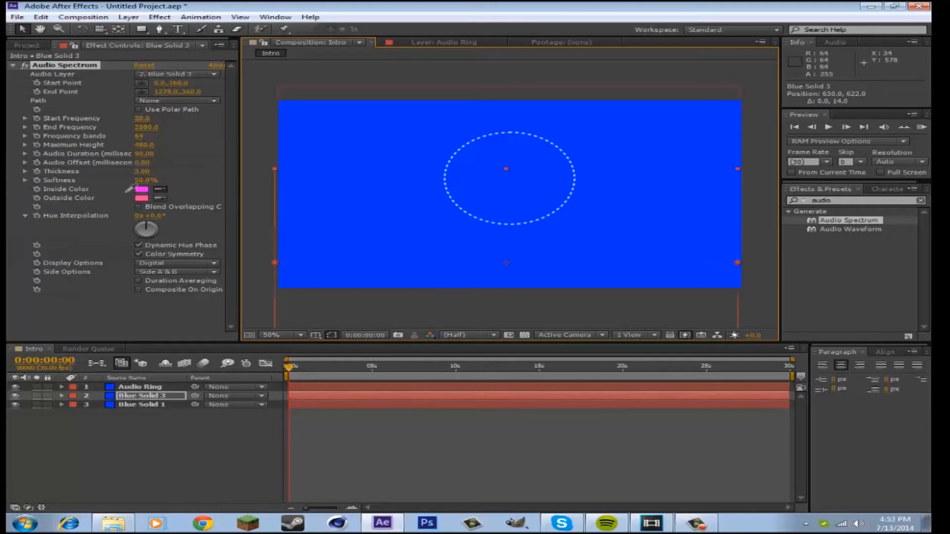
pyautogui.click(142, 189)
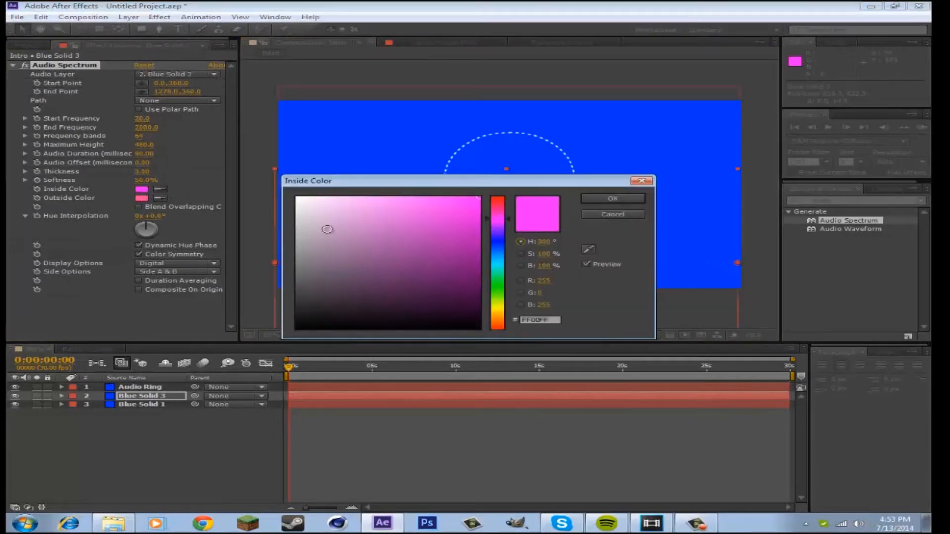
pyautogui.moveTo(500, 204); pyautogui.dragTo(497, 197)
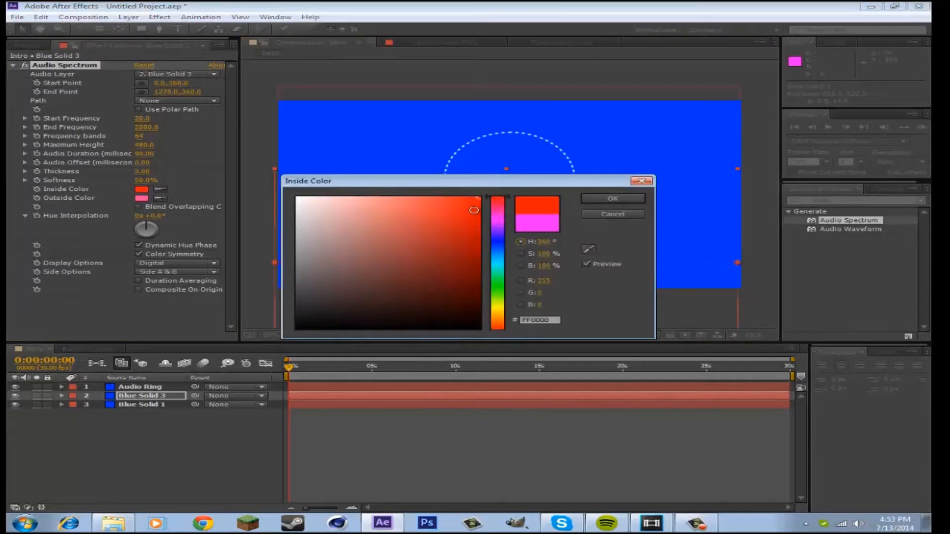
pyautogui.click(616, 198)
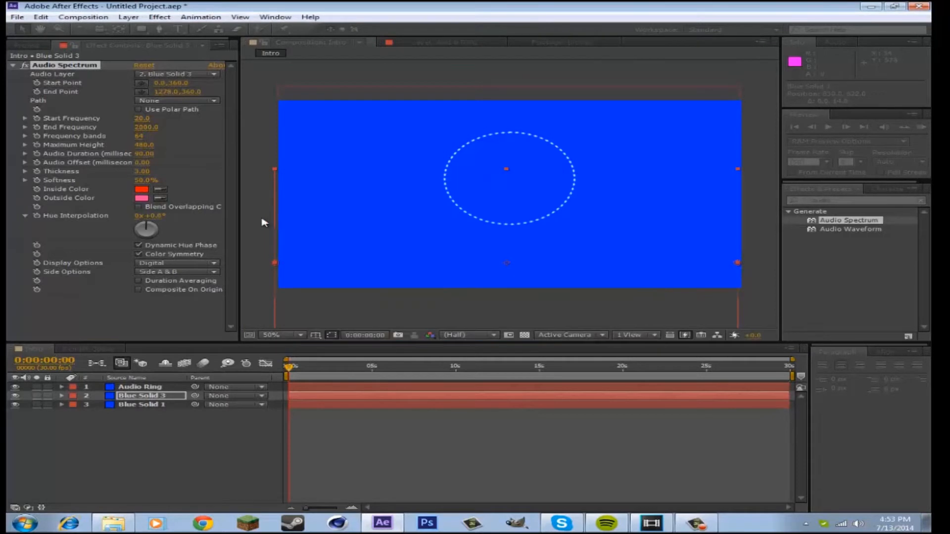
pyautogui.click(141, 189)
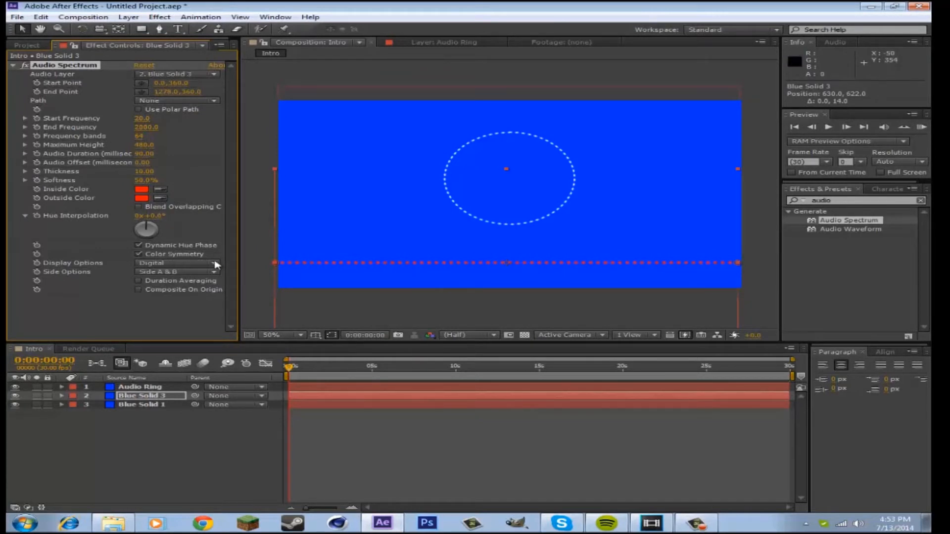
# Step: Lower the solid with the red spectrum to about (630, 654), then select the Audio Ring layer
pyautogui.moveTo(511, 267); pyautogui.dragTo(507, 272)
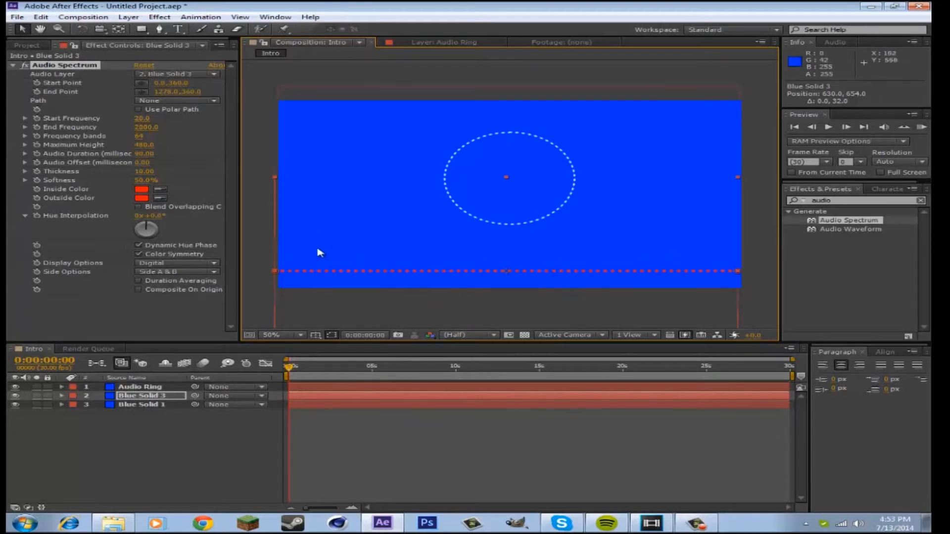
pyautogui.click(148, 436)
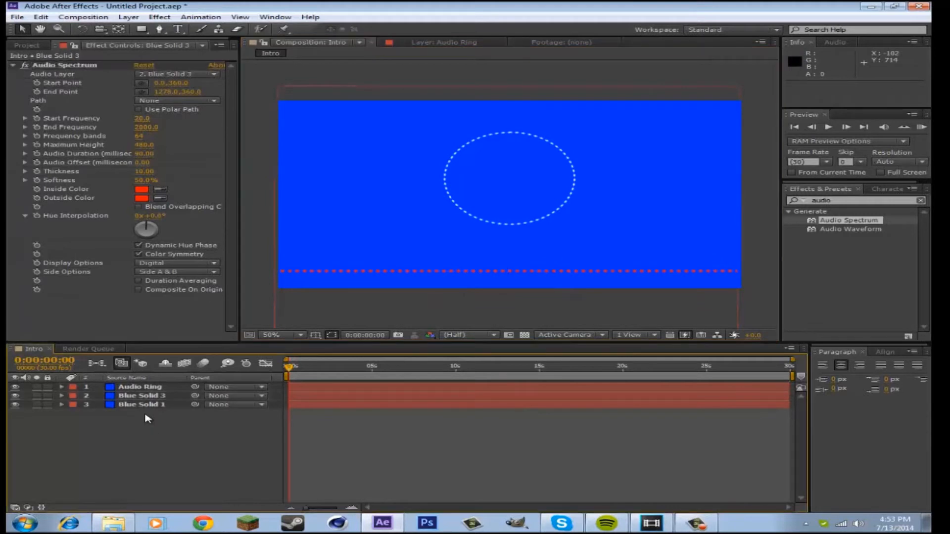
pyautogui.click(146, 394)
pyautogui.click(143, 387)
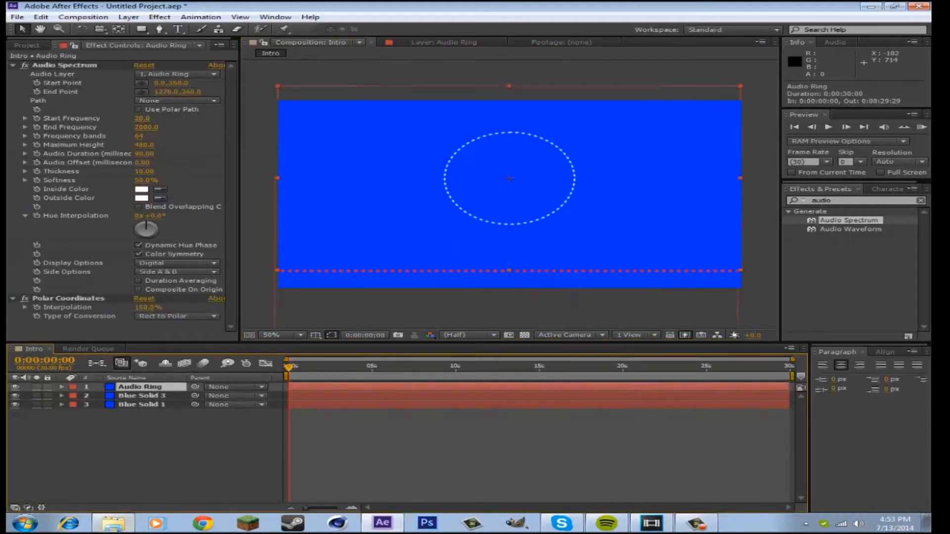
# Step: Import the MP3 "martin tungevaag - the goat house (k-391 remix)" from the Desktop folder into the project
pyautogui.click(113, 524)
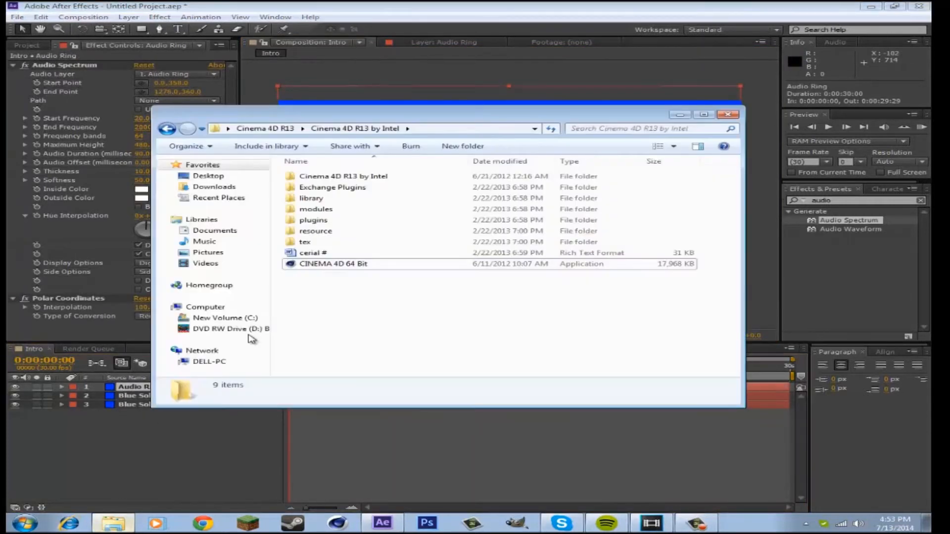
pyautogui.click(233, 188)
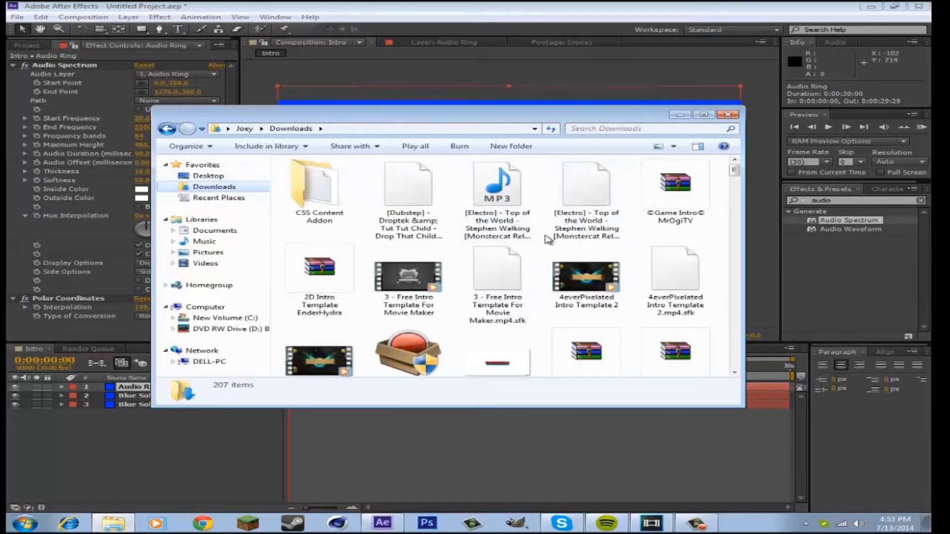
pyautogui.click(203, 176)
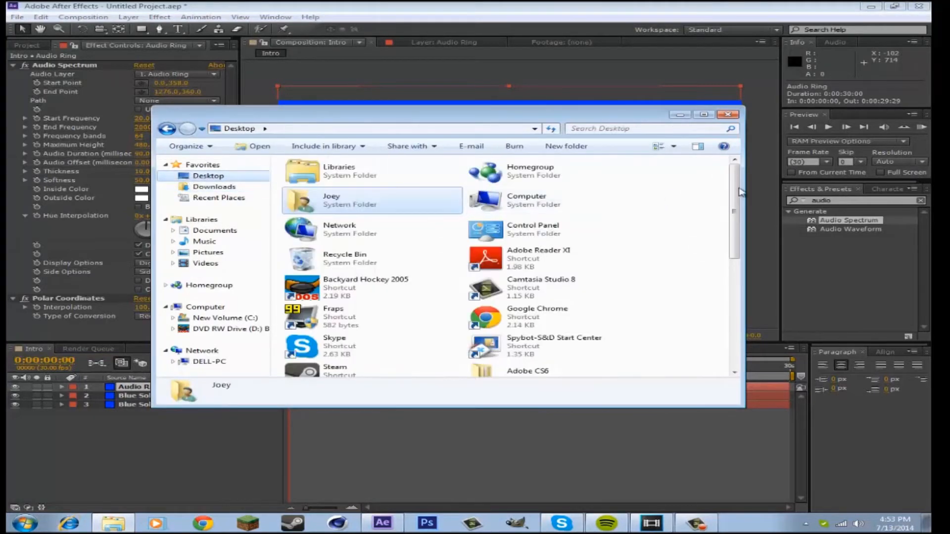
pyautogui.moveTo(739, 192); pyautogui.dragTo(736, 292)
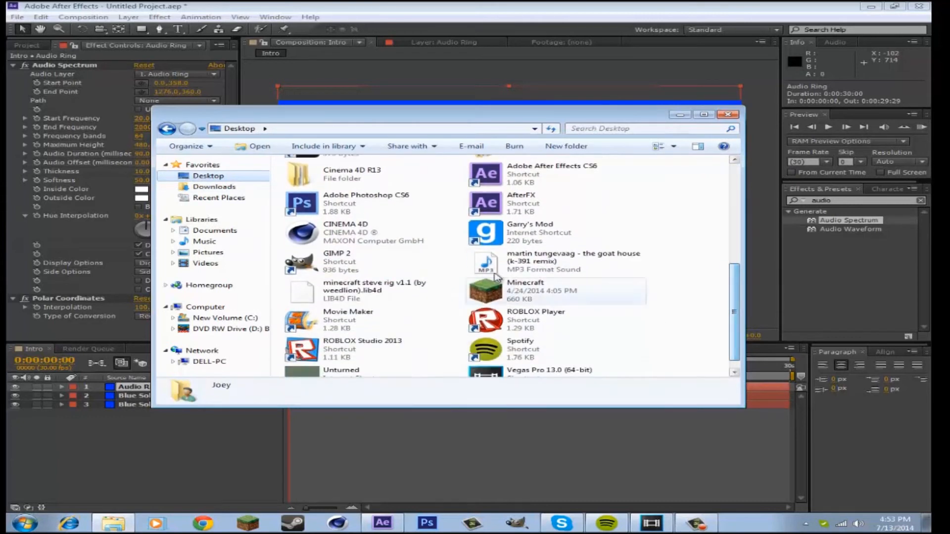
pyautogui.moveTo(493, 266); pyautogui.dragTo(24, 45)
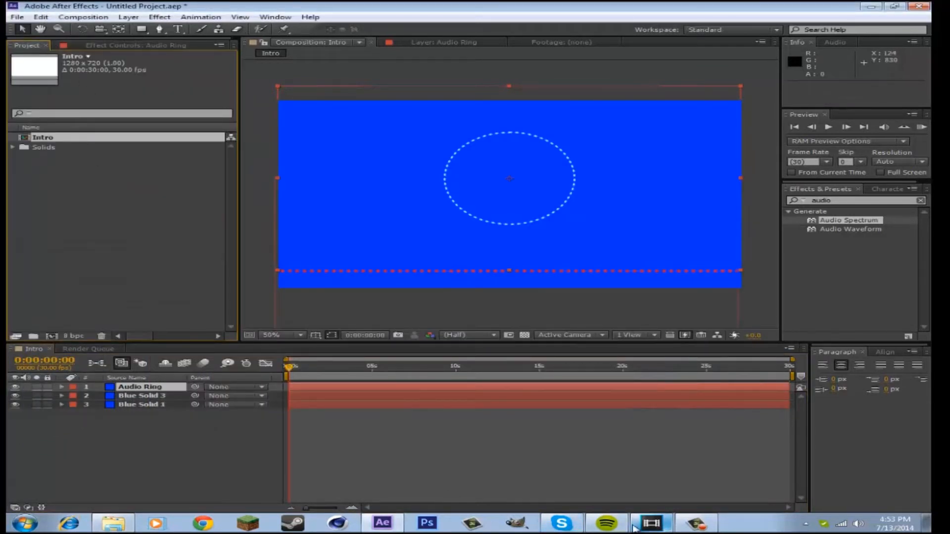
pyautogui.click(113, 523)
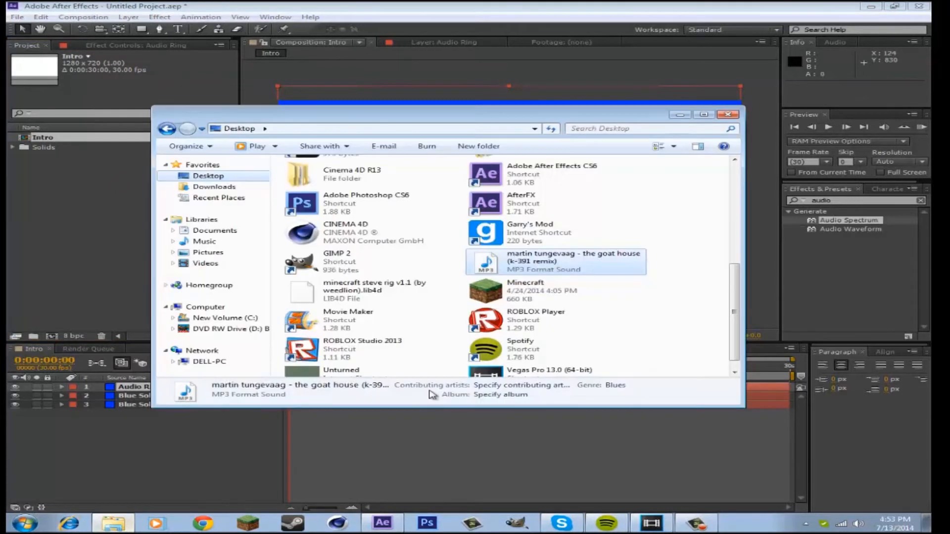
pyautogui.moveTo(533, 271); pyautogui.dragTo(108, 207)
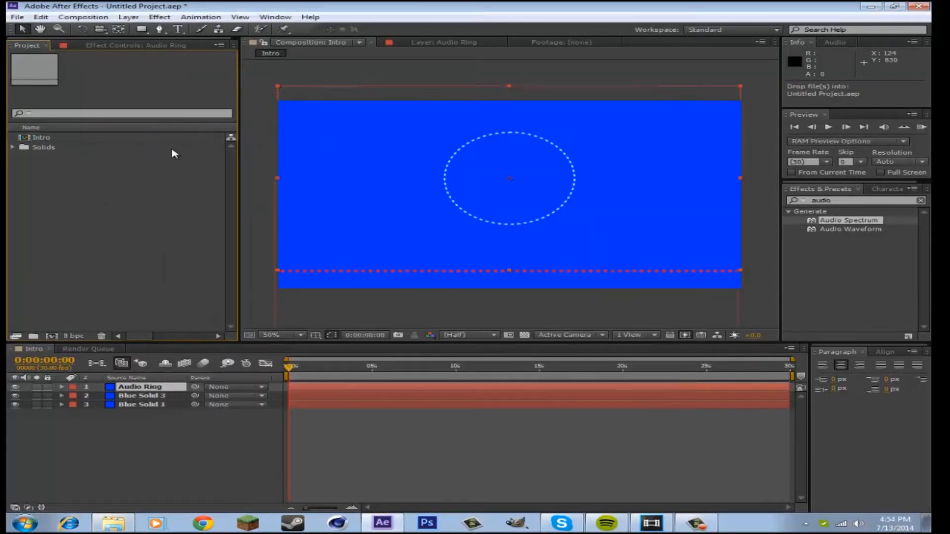
# Step: Add the imported song to the Intro composition as the lowest layer, play its preview and nudge the layer slightly earlier
pyautogui.moveTo(82, 152); pyautogui.dragTo(270, 427)
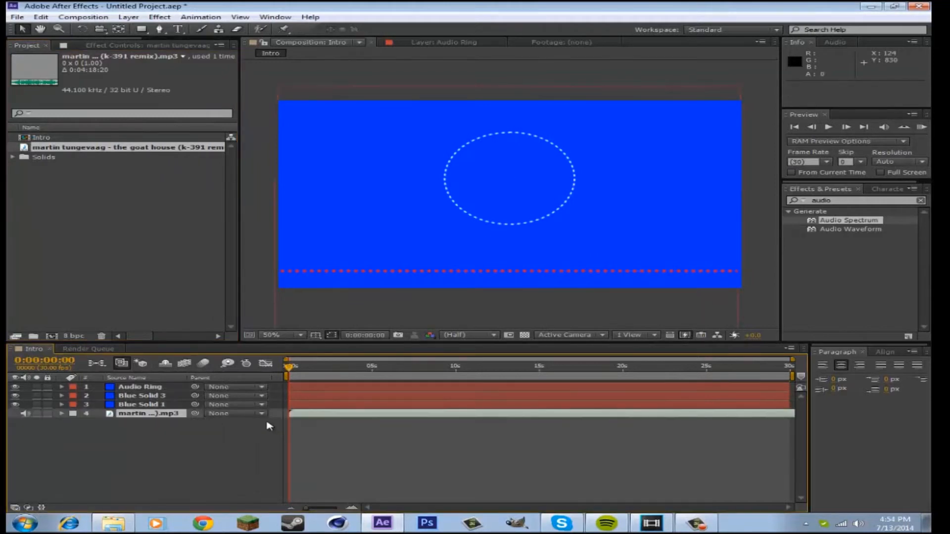
pyautogui.doubleClick(323, 417)
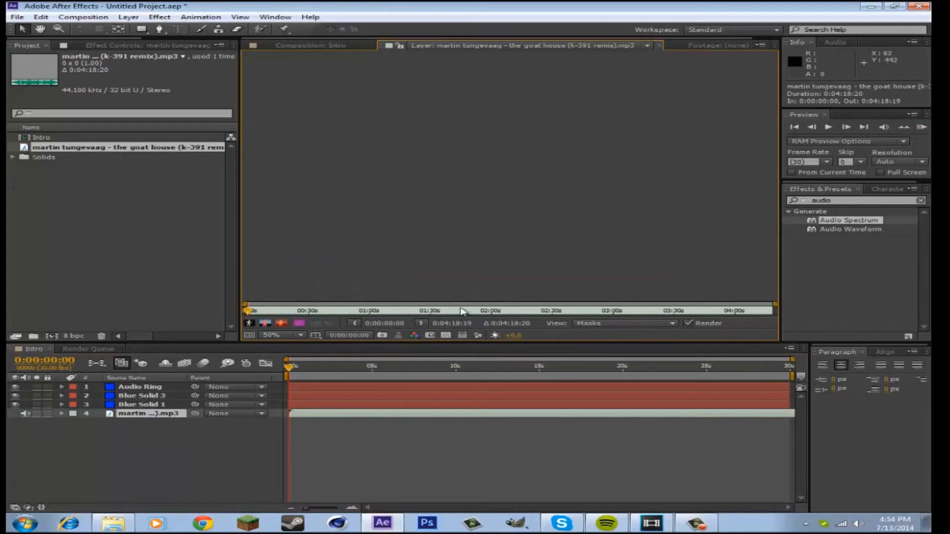
pyautogui.click(829, 127)
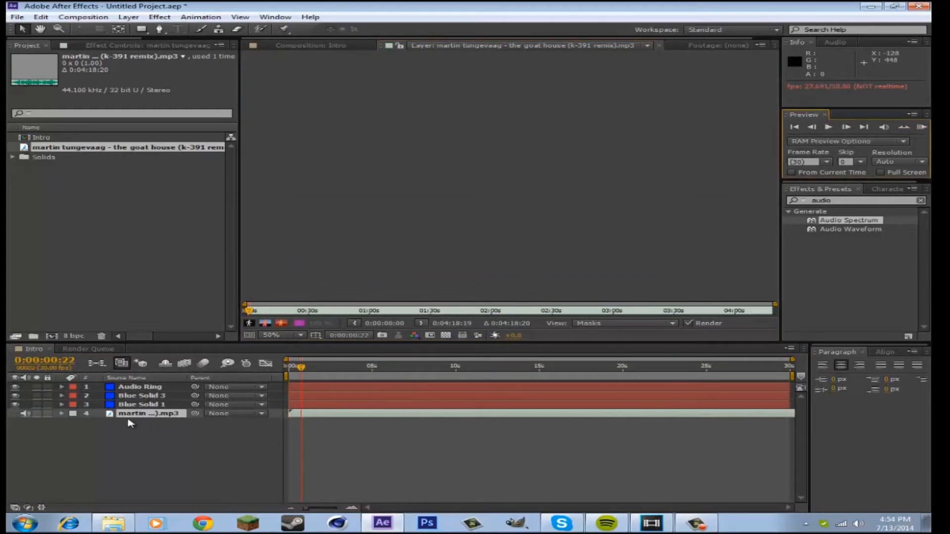
pyautogui.moveTo(498, 421); pyautogui.dragTo(496, 421)
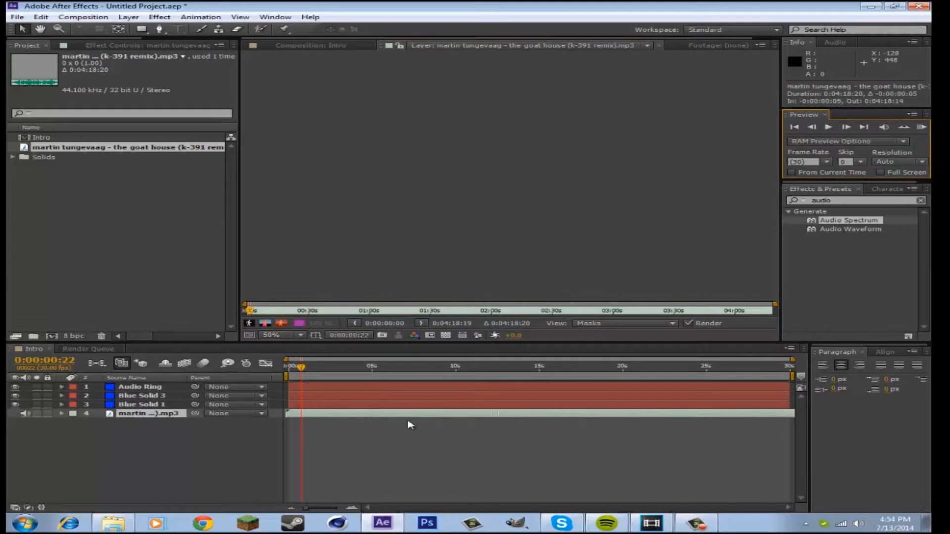
# Step: Dismiss the crash errors and save the project under the name Copy of Untitled Project
pyautogui.click(593, 279)
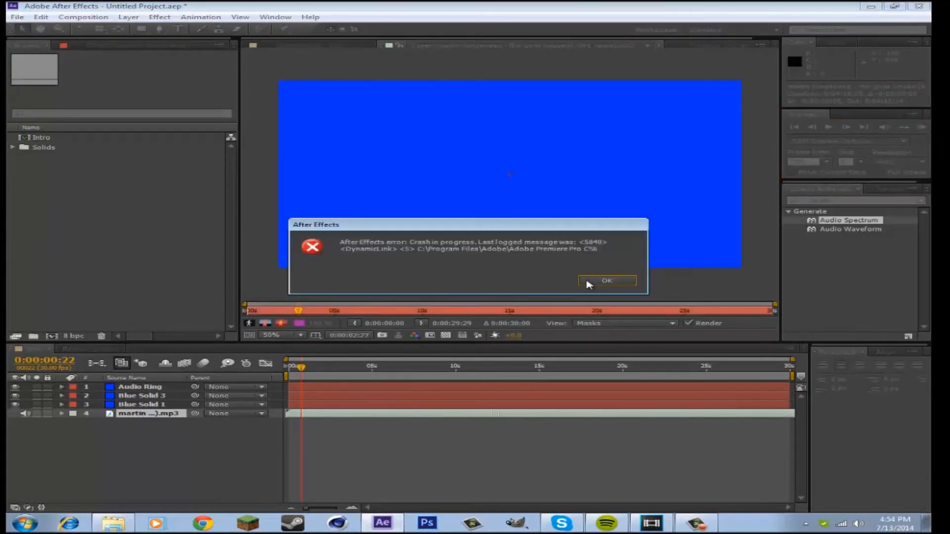
pyautogui.click(607, 285)
pyautogui.click(607, 285)
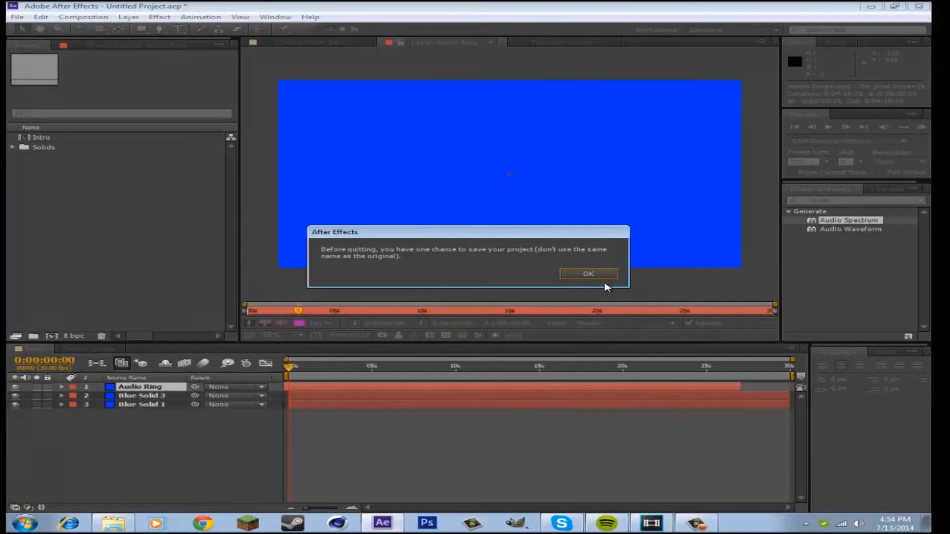
pyautogui.click(597, 277)
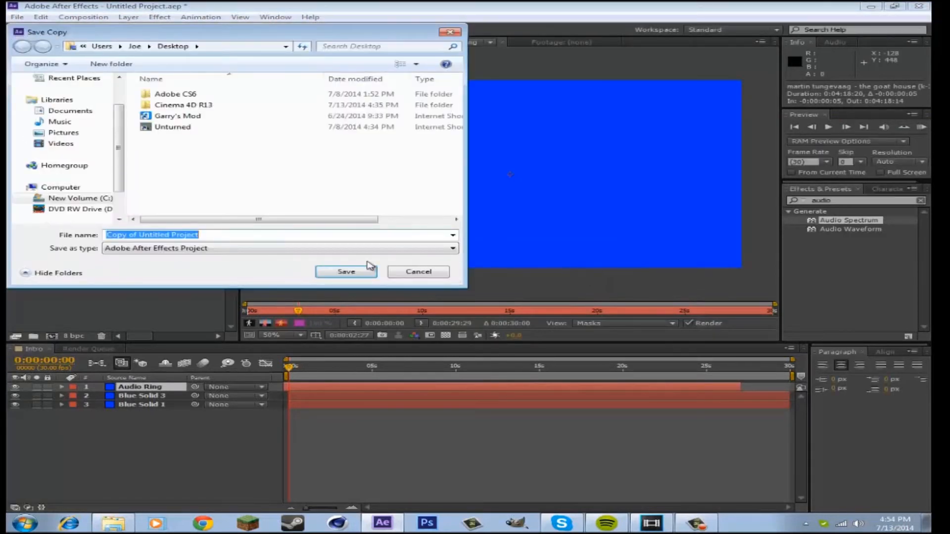
pyautogui.click(696, 523)
pyautogui.click(861, 476)
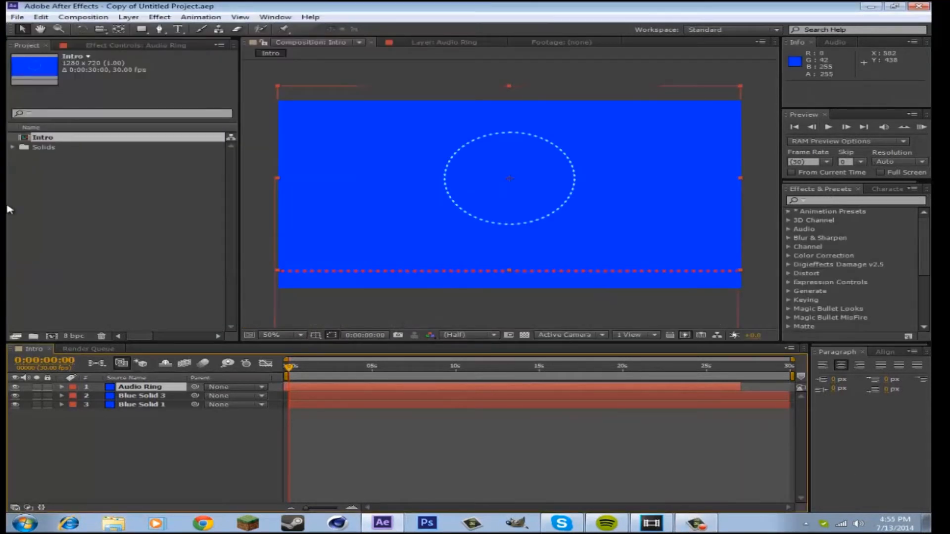
# Step: Import the goat house remix MP3 from the desktop again and add it to the Intro composition below the three solids
pyautogui.click(25, 523)
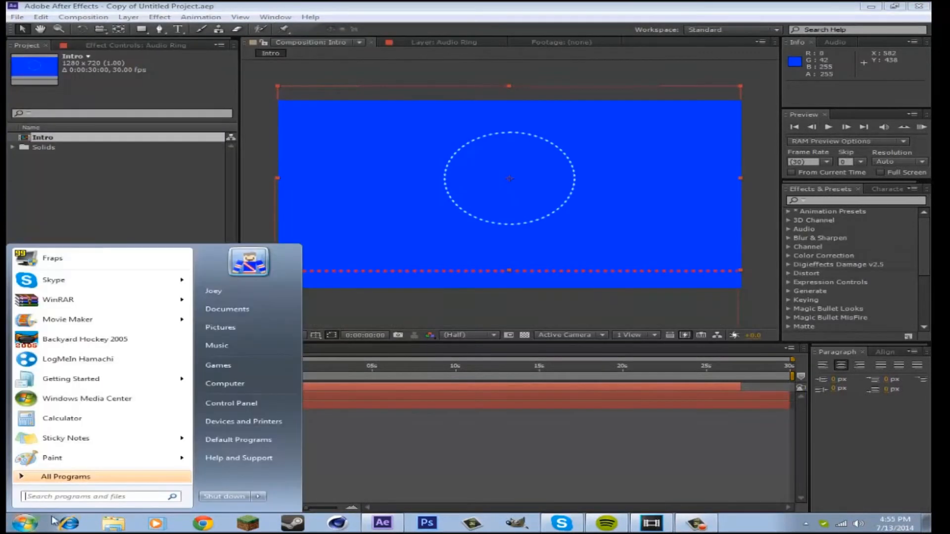
pyautogui.click(25, 524)
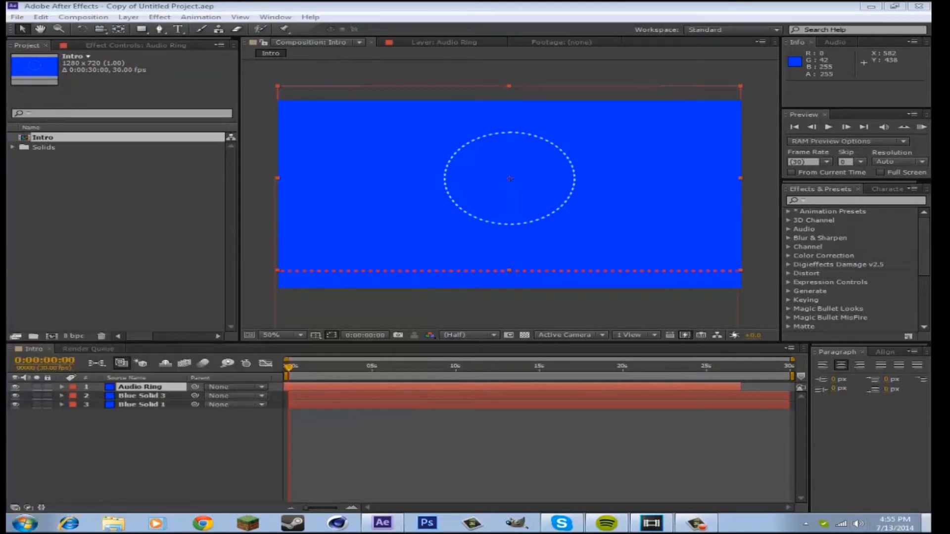
pyautogui.click(926, 524)
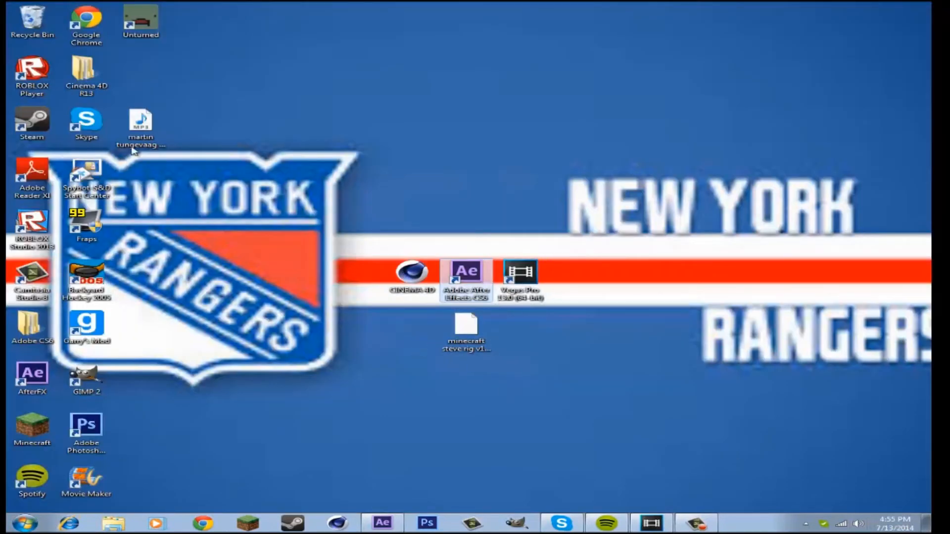
pyautogui.click(156, 145)
pyautogui.moveTo(156, 145); pyautogui.dragTo(109, 210)
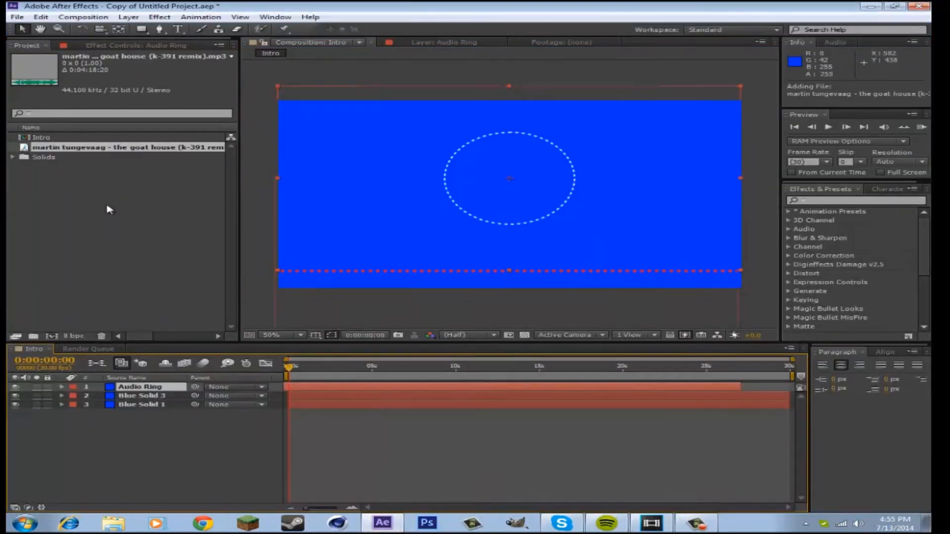
pyautogui.moveTo(72, 151); pyautogui.dragTo(399, 410)
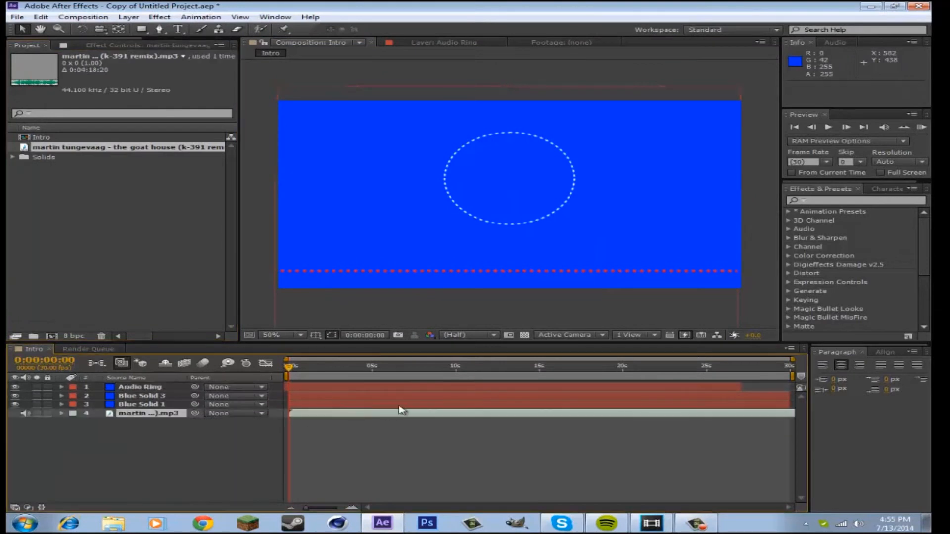
# Step: Decline the incoming Skype call
pyautogui.click(429, 424)
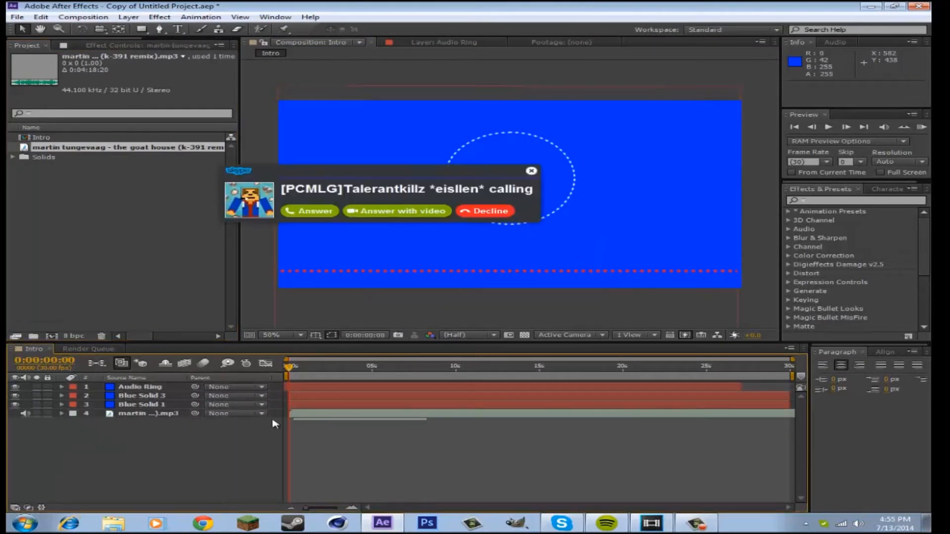
pyautogui.click(503, 210)
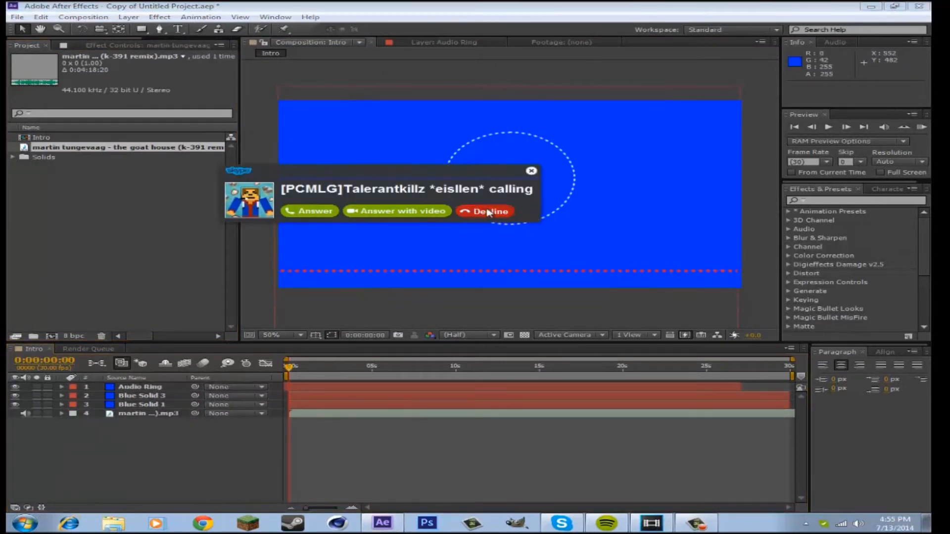
pyautogui.click(822, 525)
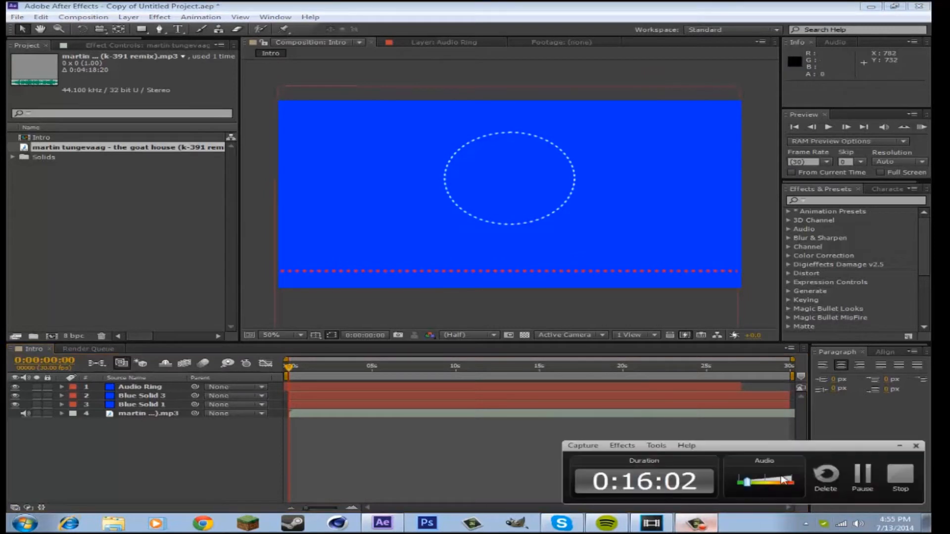
pyautogui.click(861, 484)
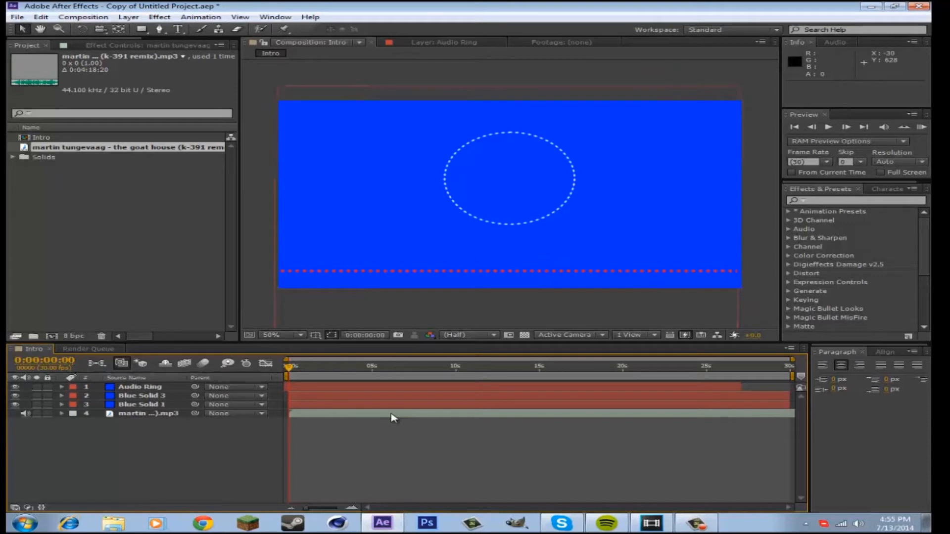
# Step: Slide the song layer earlier in the timeline so the Intro composition starts about 1:15 into the song
pyautogui.click(468, 417)
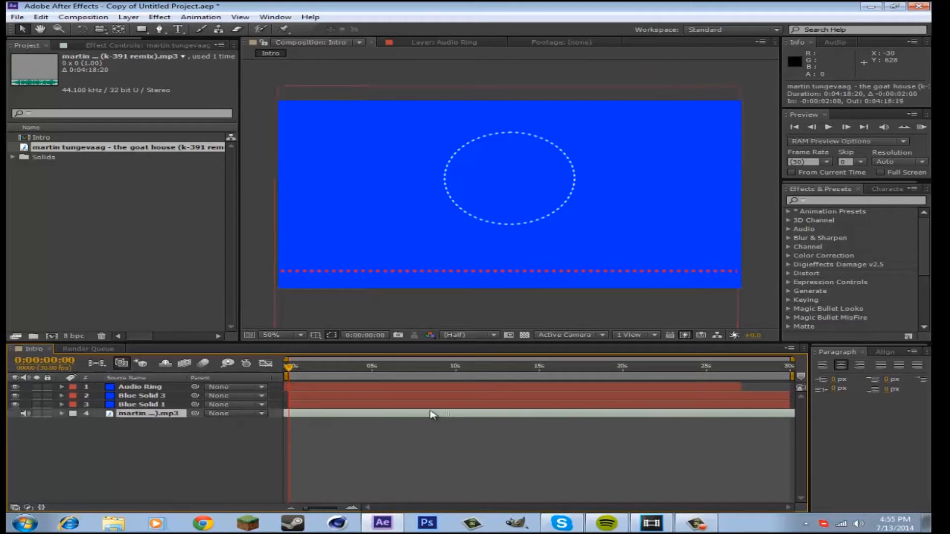
pyautogui.doubleClick(327, 414)
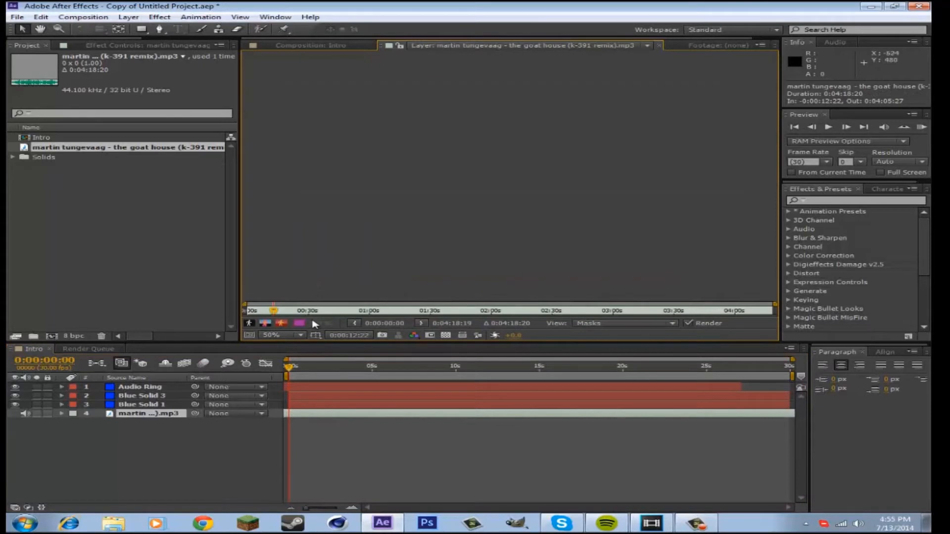
pyautogui.moveTo(415, 418); pyautogui.dragTo(240, 418)
pyautogui.moveTo(353, 418); pyautogui.dragTo(243, 418)
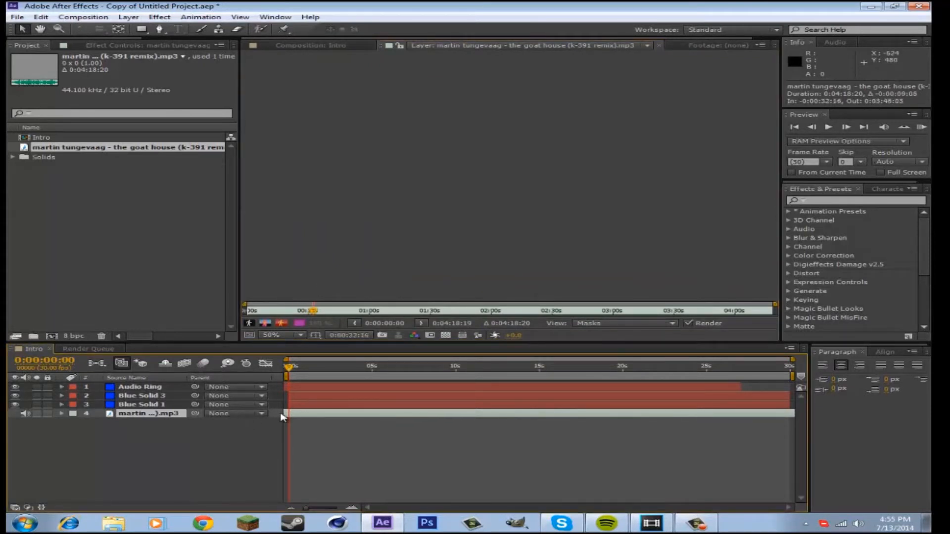
pyautogui.moveTo(346, 415); pyautogui.dragTo(254, 417)
pyautogui.moveTo(477, 420); pyautogui.dragTo(242, 420)
pyautogui.moveTo(450, 422); pyautogui.dragTo(240, 415)
pyautogui.moveTo(455, 422)
pyautogui.mouseDown()
pyautogui.moveTo(348, 411)
pyautogui.moveTo(297, 417)
pyautogui.mouseUp()
# Step: Set the audio layer of the Audio Ring's Audio Spectrum effect to the goat house remix MP3
pyautogui.click(171, 455)
pyautogui.click(119, 397)
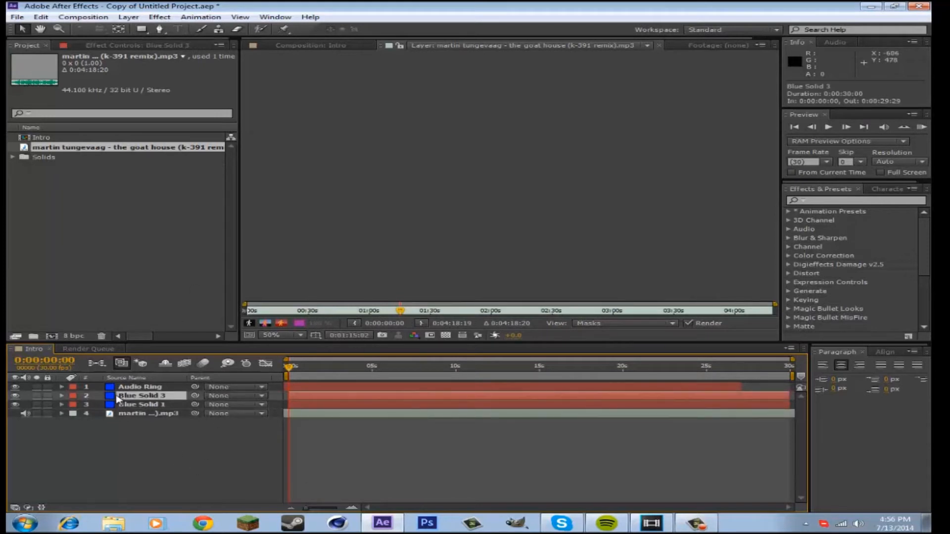
pyautogui.click(136, 405)
pyautogui.click(136, 396)
pyautogui.doubleClick(138, 387)
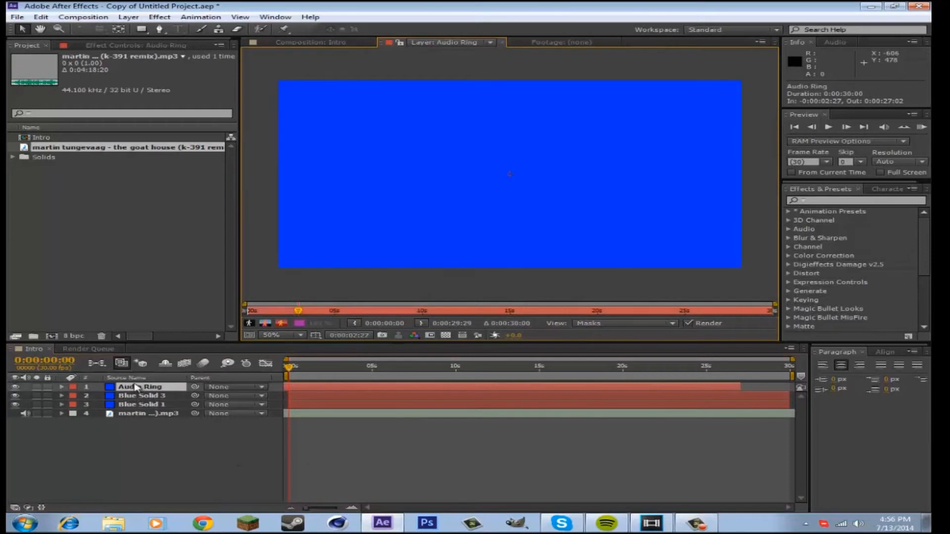
pyautogui.click(105, 45)
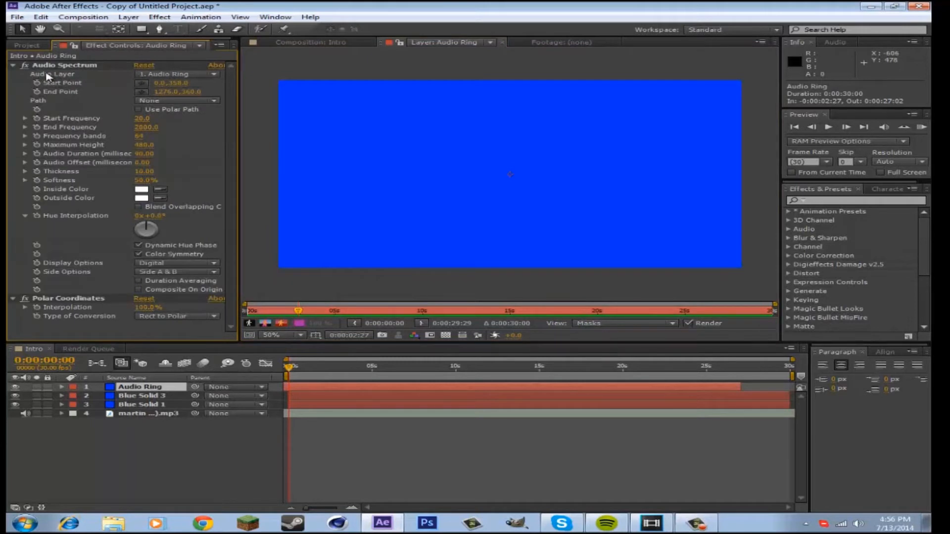
pyautogui.click(186, 75)
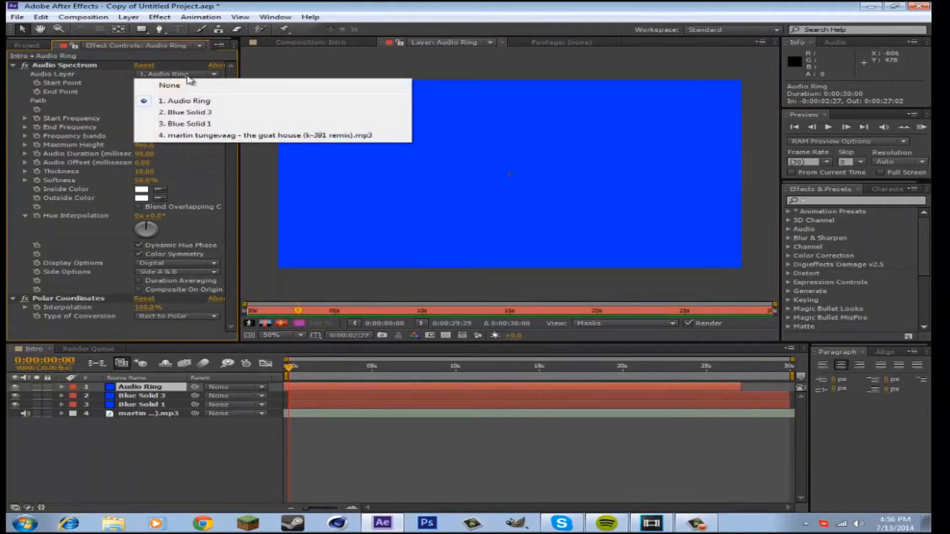
pyautogui.click(198, 136)
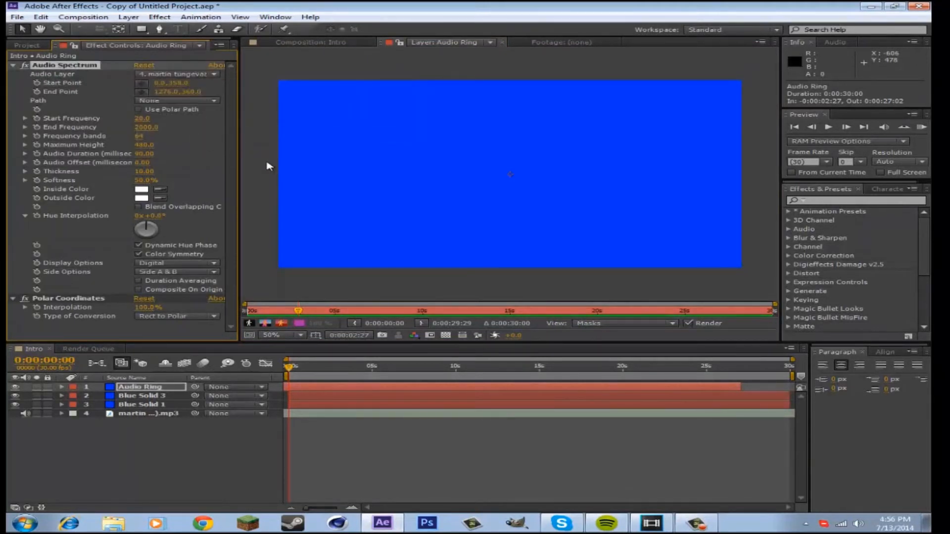
# Step: Set the audio layer of Blue Solid 3's Audio Spectrum to the goat house remix MP3, and select the Intro composition in the project
pyautogui.click(140, 397)
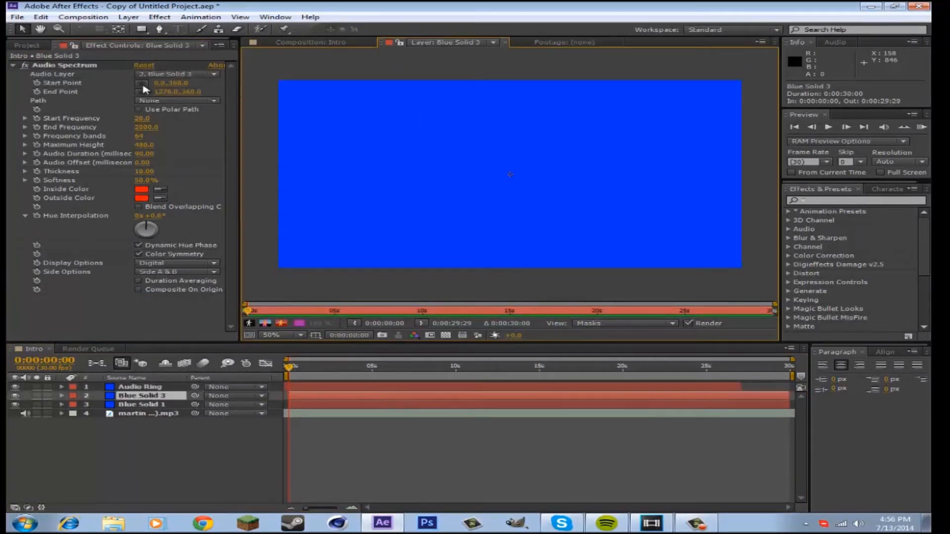
pyautogui.click(193, 74)
pyautogui.click(207, 137)
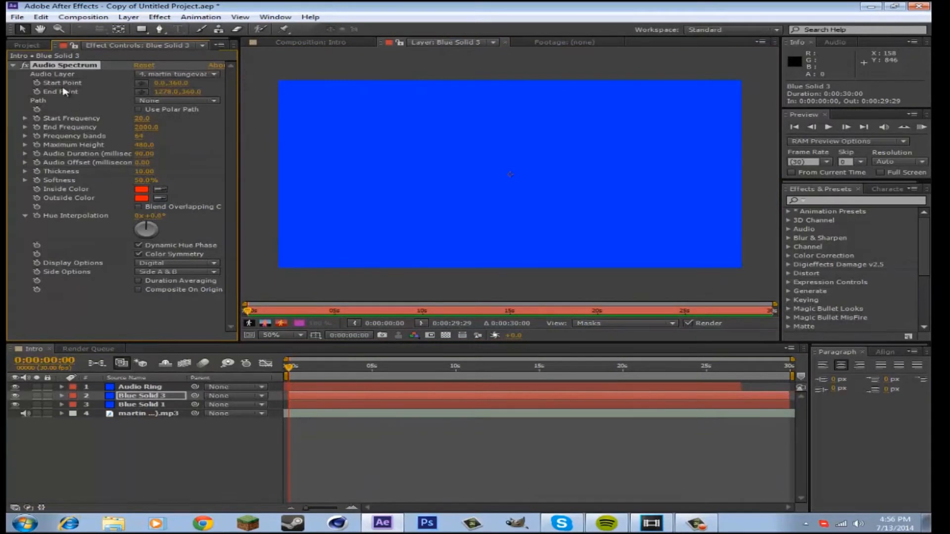
pyautogui.click(28, 45)
pyautogui.click(77, 137)
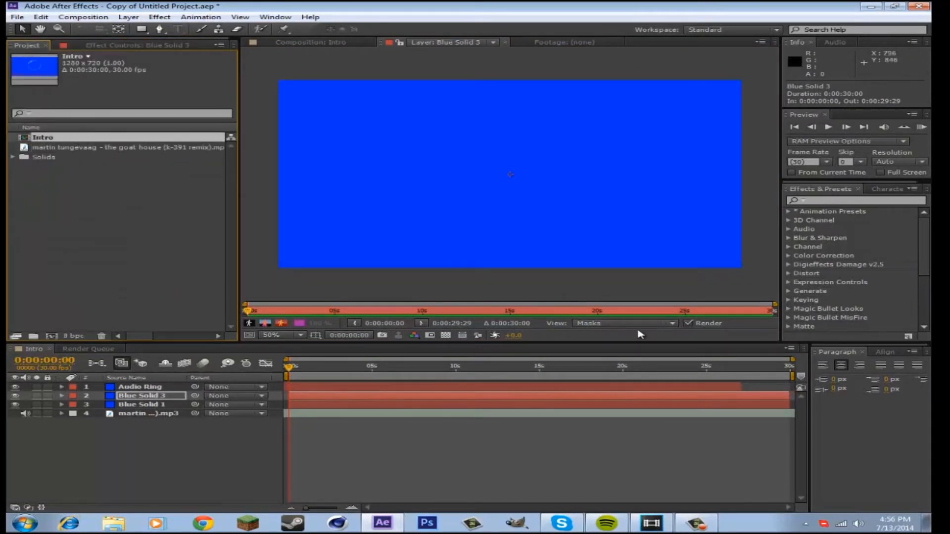
# Step: Open the Intro composition in the viewer and play the audio spectrum animation from the start of the timeline
pyautogui.click(826, 127)
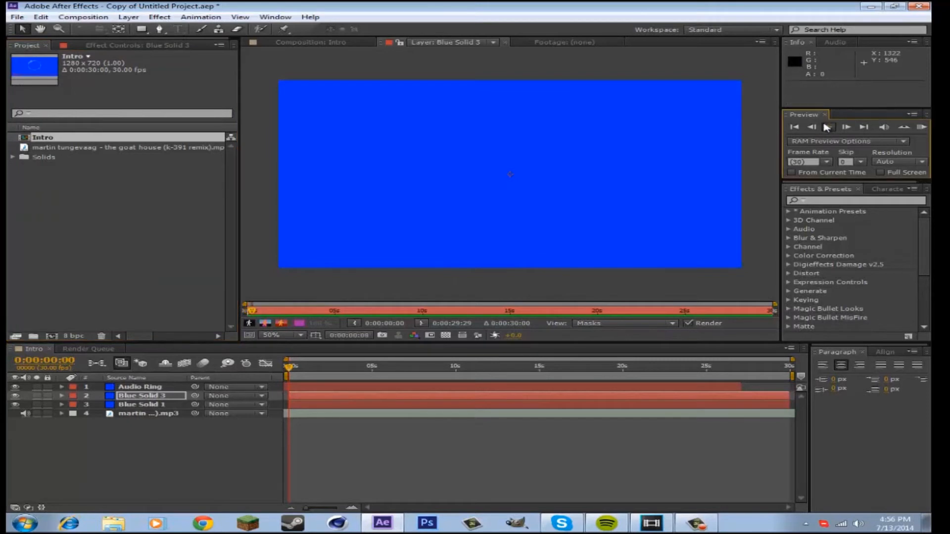
pyautogui.click(117, 138)
pyautogui.doubleClick(117, 139)
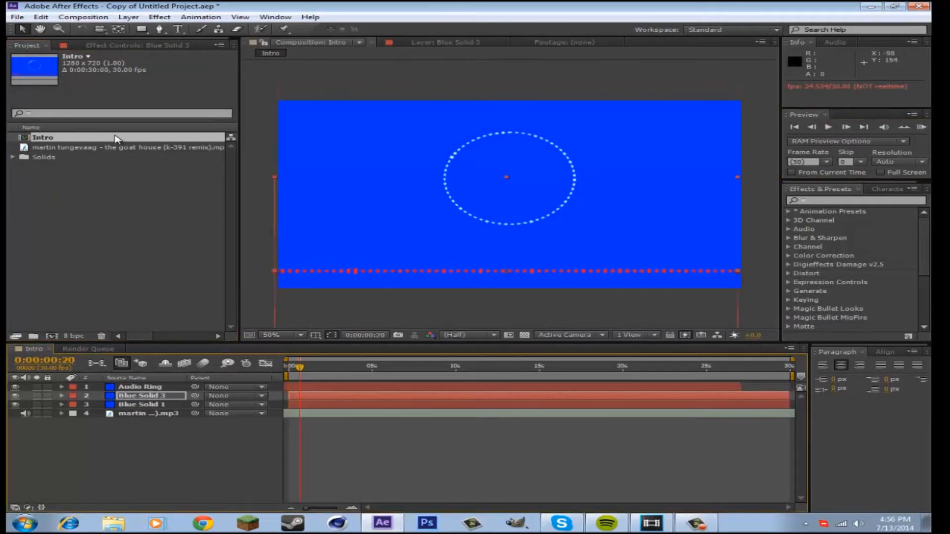
pyautogui.click(830, 127)
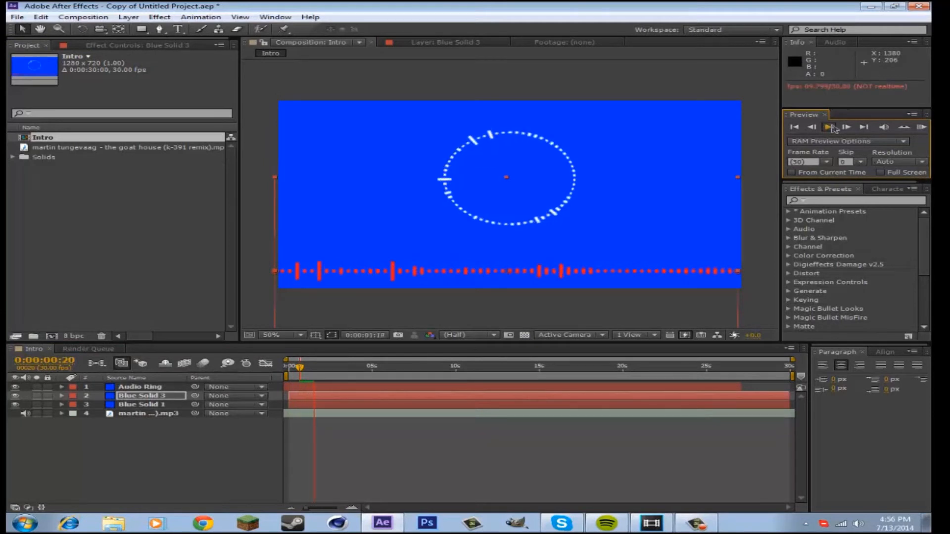
pyautogui.click(294, 371)
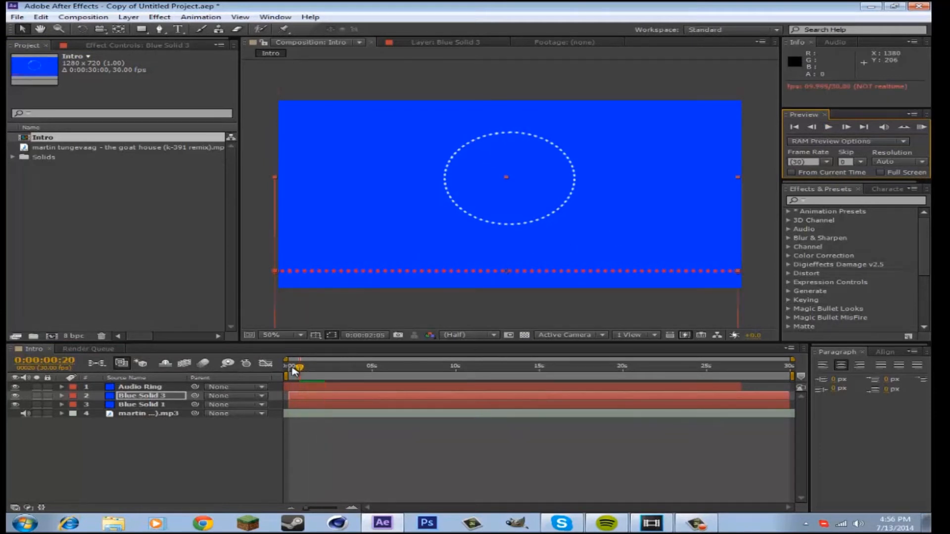
pyautogui.moveTo(324, 371); pyautogui.dragTo(289, 373)
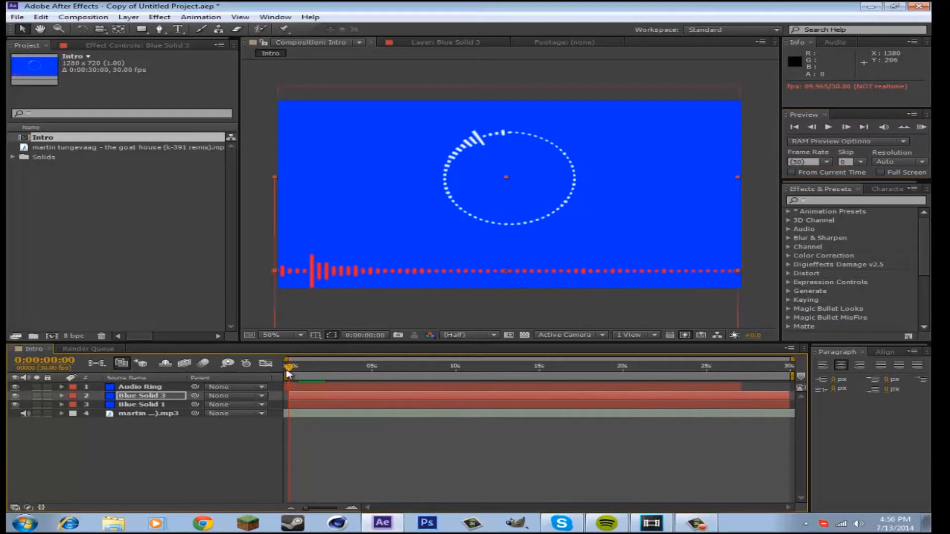
pyautogui.click(829, 128)
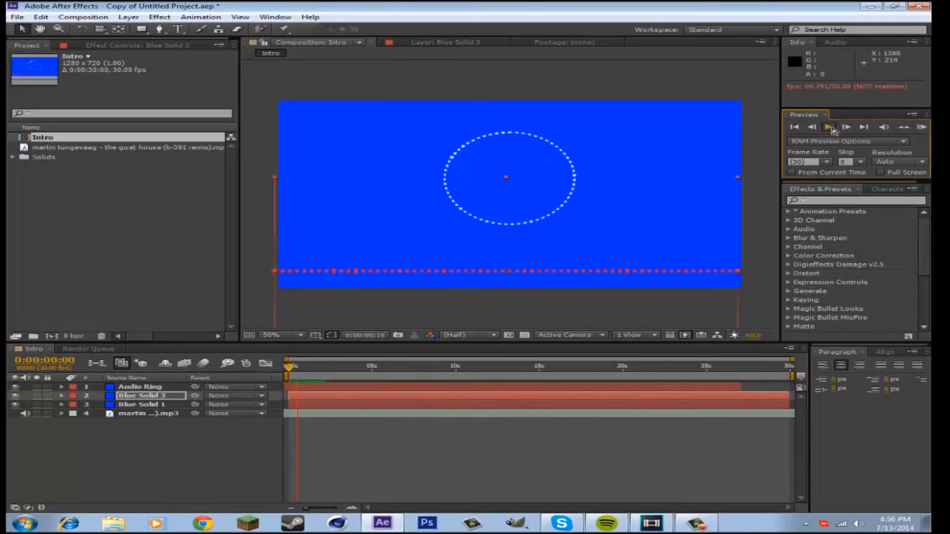
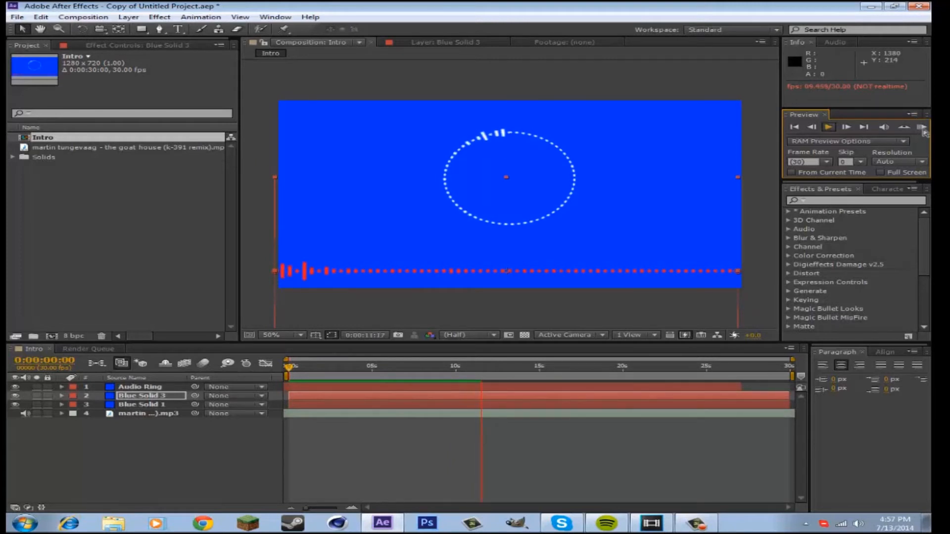
# Step: Run a RAM preview of the Intro composition with its sound, and return the time indicator to the start
pyautogui.click(922, 129)
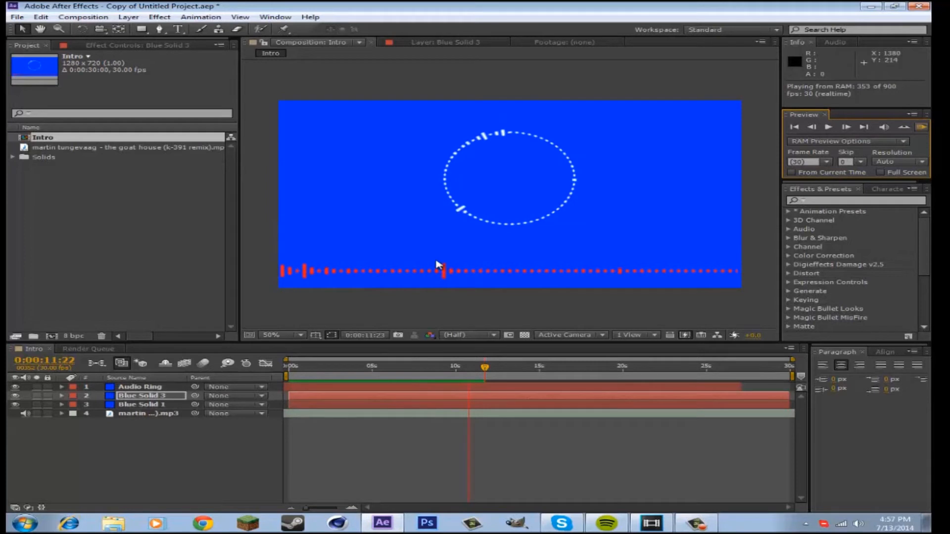
pyautogui.click(829, 127)
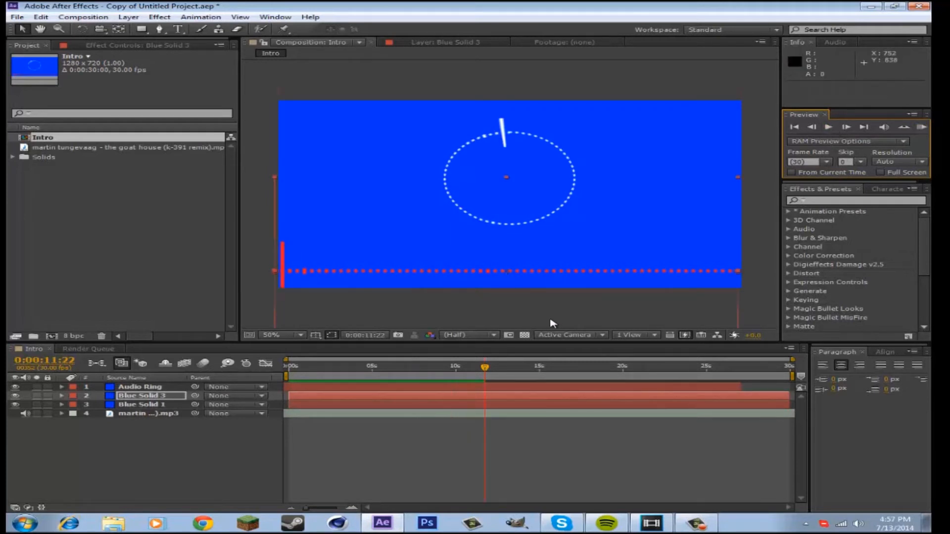
pyautogui.moveTo(485, 373); pyautogui.dragTo(262, 370)
pyautogui.click(257, 368)
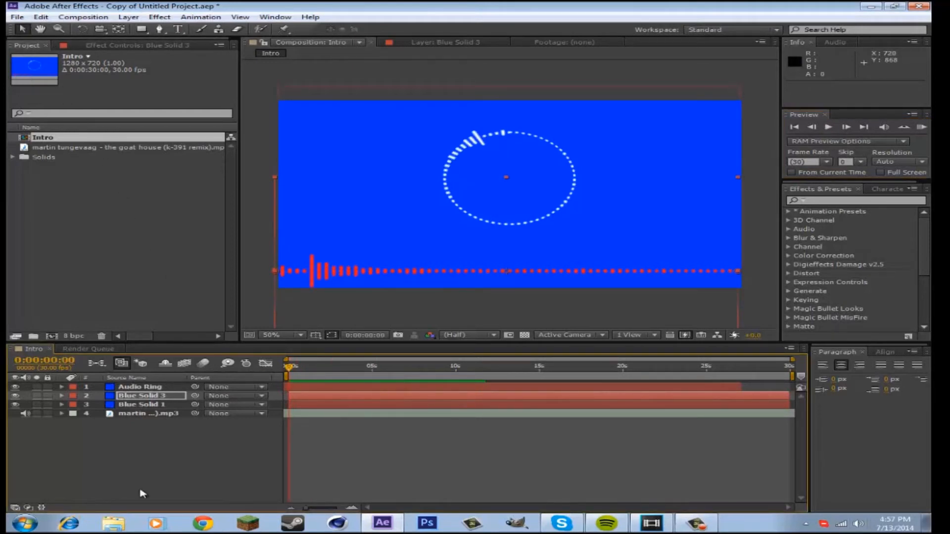
# Step: Import HockeyDoesMC #11.png from the Pictures library and add it as the top layer of the Intro composition
pyautogui.click(114, 523)
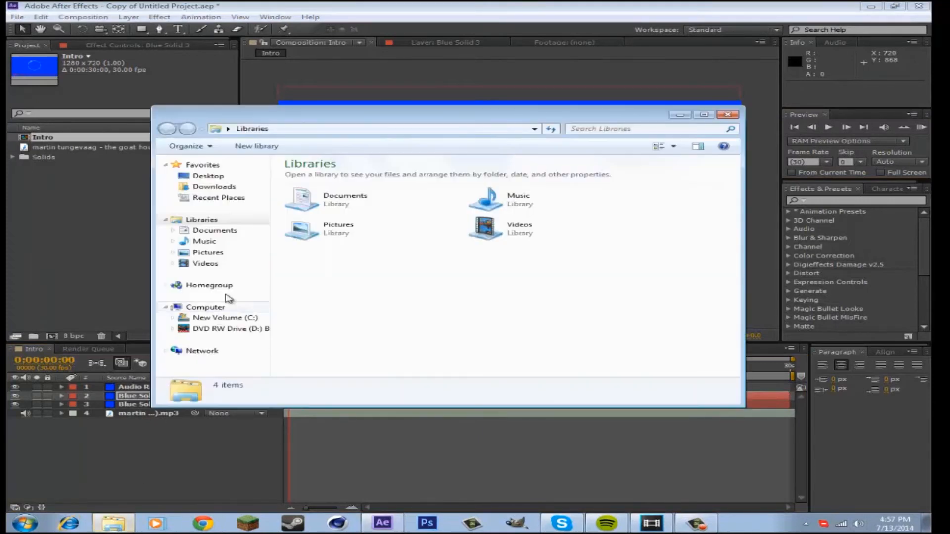
pyautogui.click(208, 253)
pyautogui.click(735, 214)
pyautogui.moveTo(735, 214); pyautogui.dragTo(737, 277)
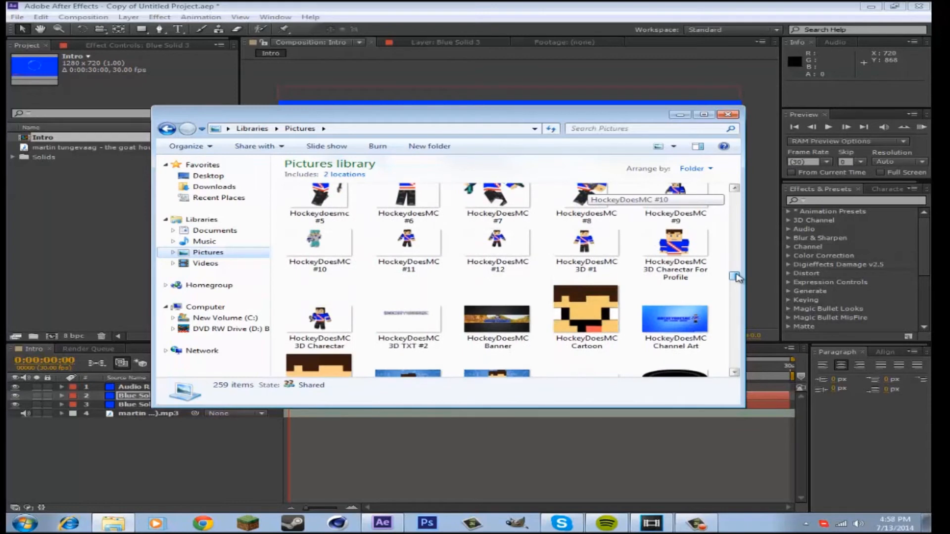
pyautogui.moveTo(426, 240); pyautogui.dragTo(78, 224)
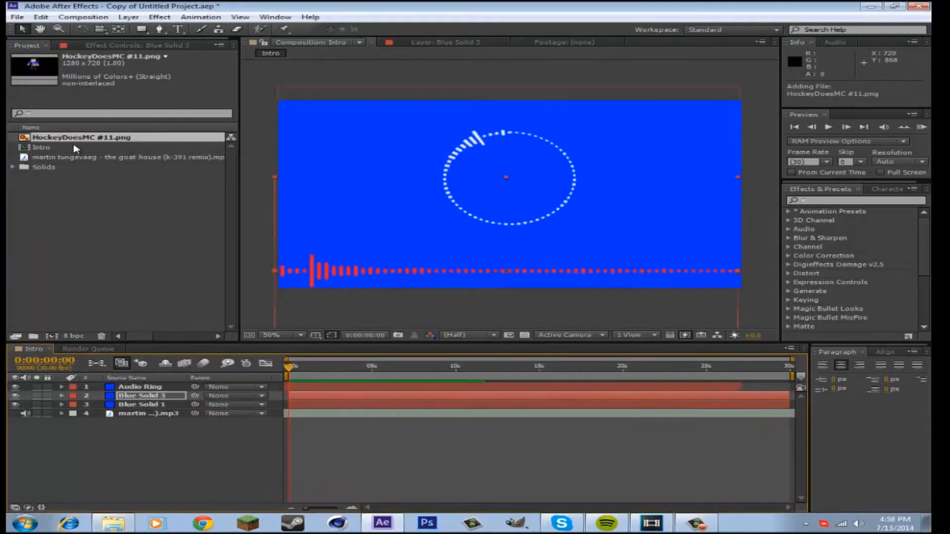
pyautogui.moveTo(75, 139); pyautogui.dragTo(121, 390)
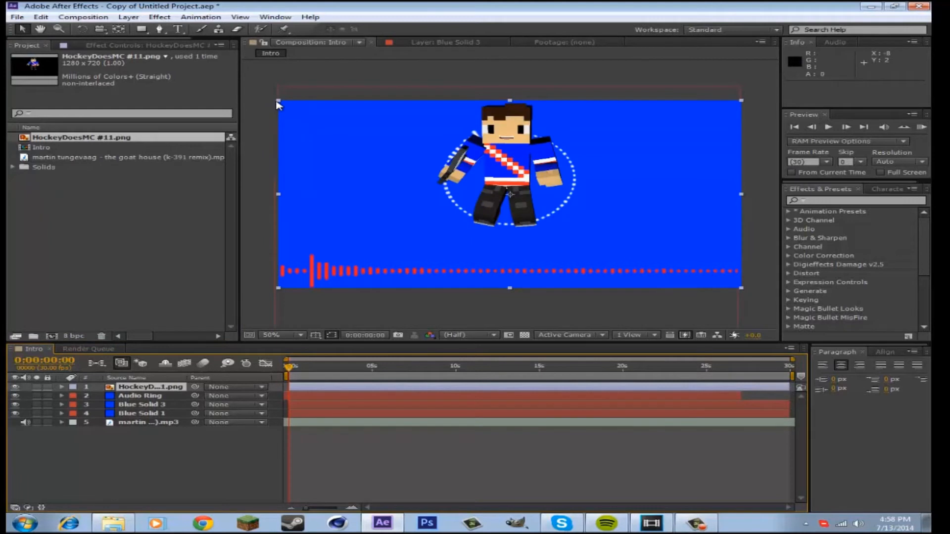
# Step: Scale the character image to 62% and position it inside the audio ring at about 642, 366
pyautogui.moveTo(278, 101); pyautogui.dragTo(319, 139)
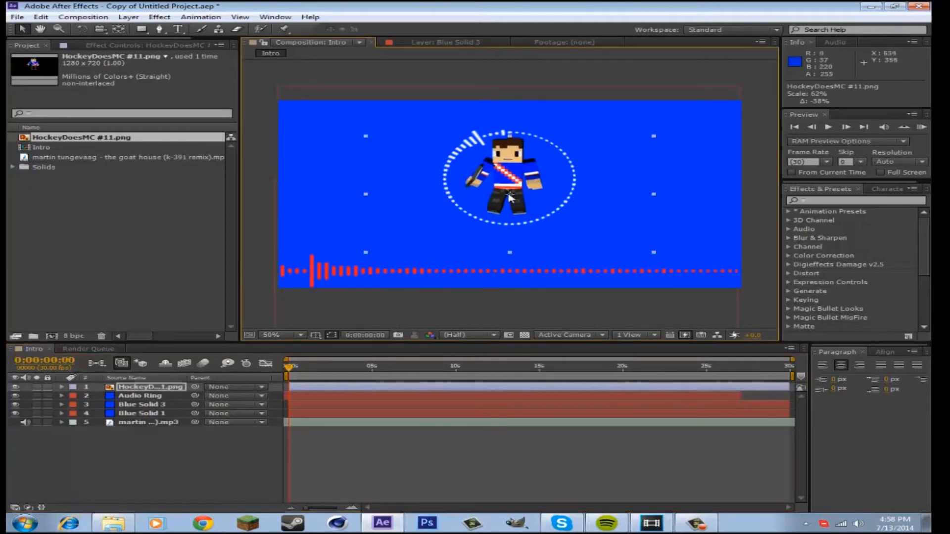
pyautogui.keyDown('shift'); pyautogui.click(512, 195); pyautogui.keyUp('shift')
pyautogui.click(507, 194)
pyautogui.moveTo(510, 194); pyautogui.dragTo(511, 195)
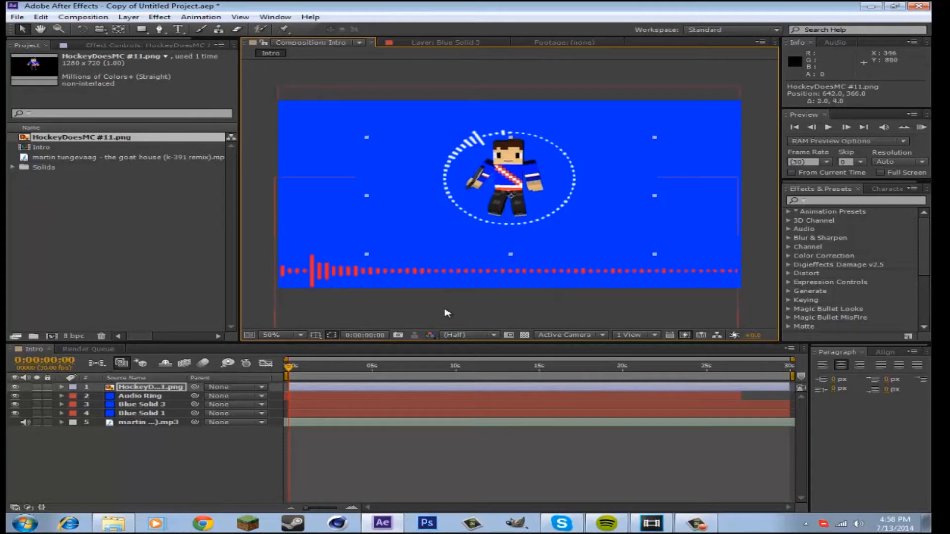
# Step: Import HockeyDoesMC 3D TXT #2.png from the Pictures library and add it as a layer above the character image
pyautogui.click(133, 246)
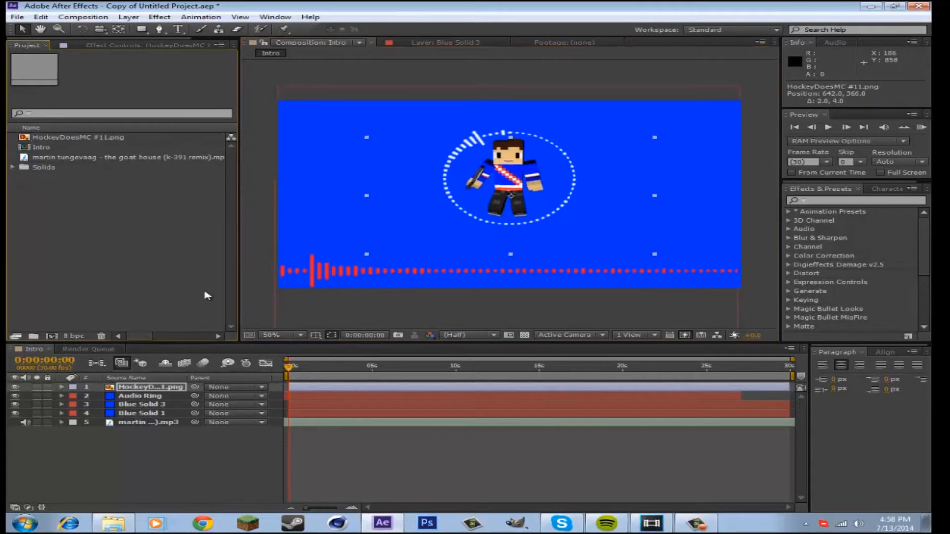
pyautogui.click(113, 523)
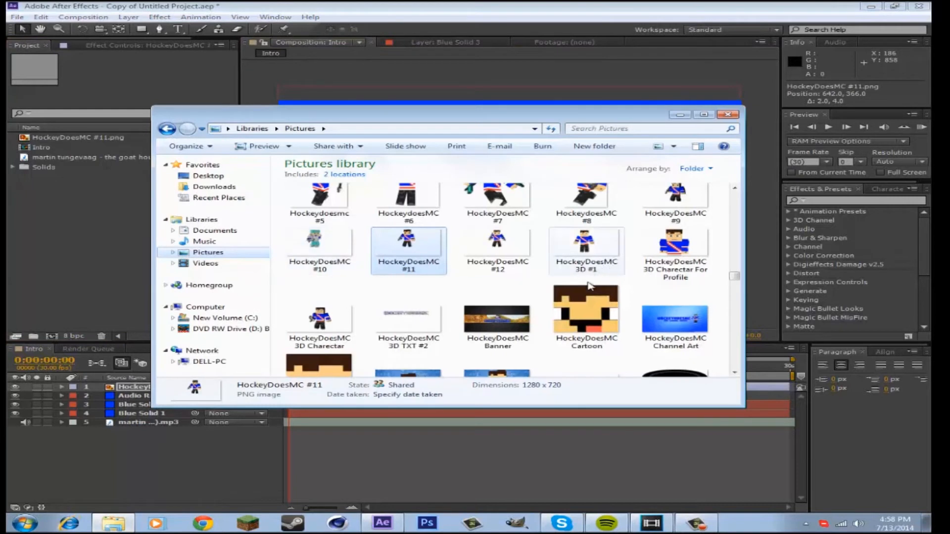
pyautogui.moveTo(442, 320); pyautogui.dragTo(94, 237)
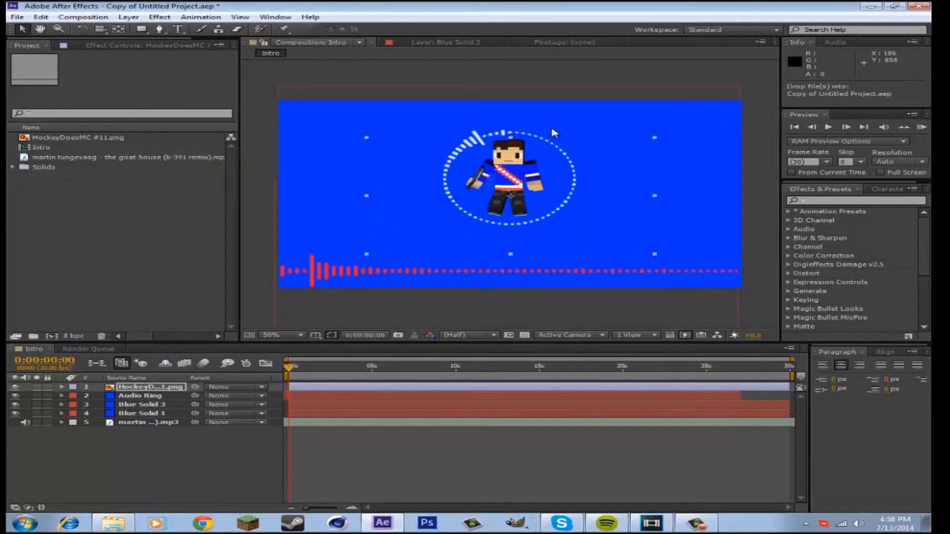
pyautogui.moveTo(108, 148); pyautogui.dragTo(73, 390)
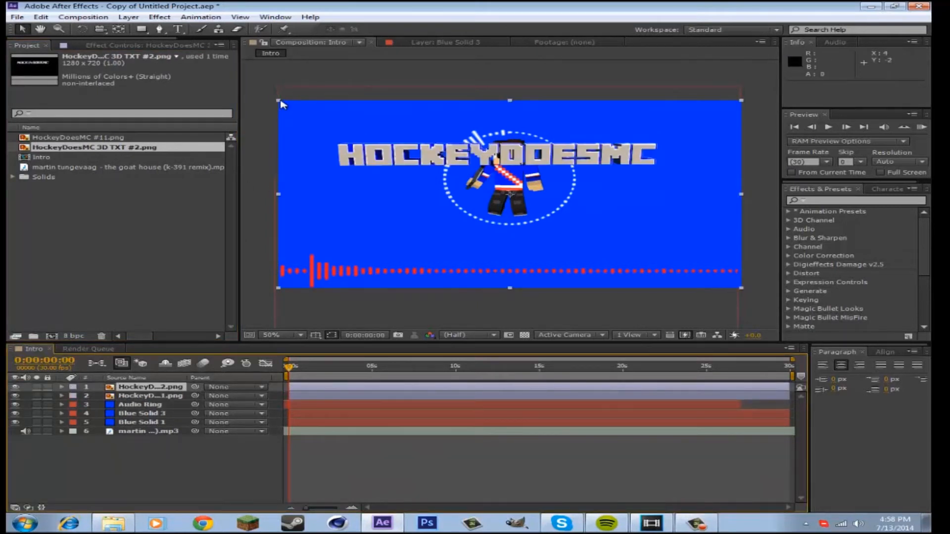
# Step: Scale the 3D text layer to 85% and keyframe its Position at 0:00:00:00 below the frame, at about 682, 922
pyautogui.moveTo(280, 104); pyautogui.dragTo(314, 116)
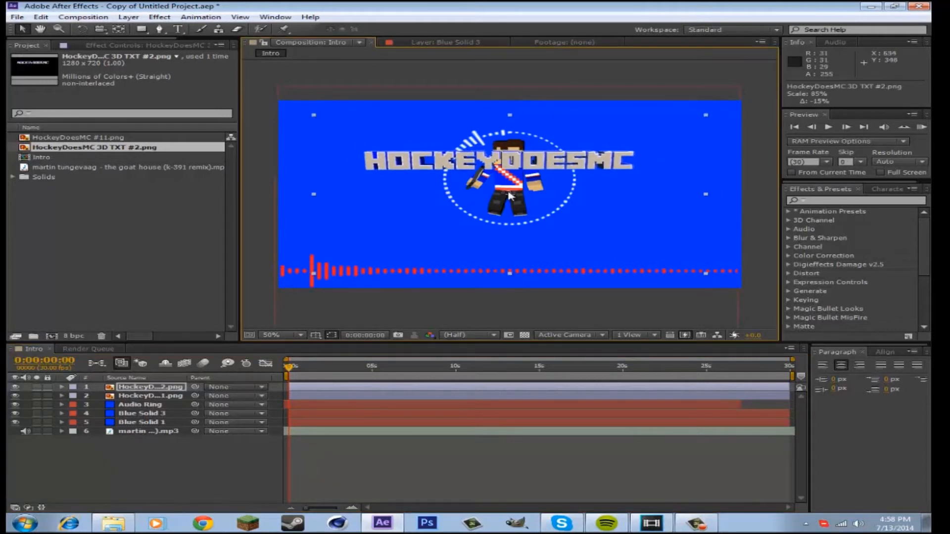
pyautogui.moveTo(512, 197); pyautogui.dragTo(523, 335)
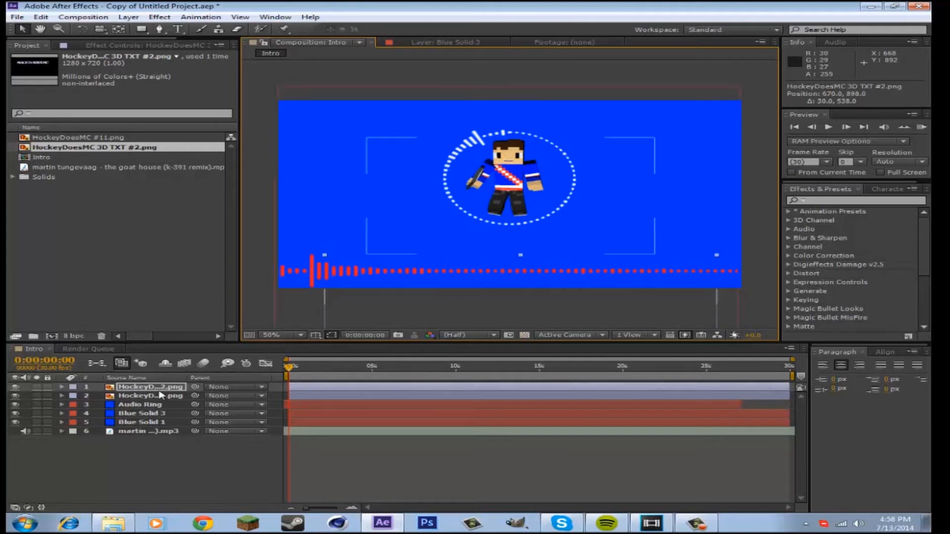
pyautogui.press('p')
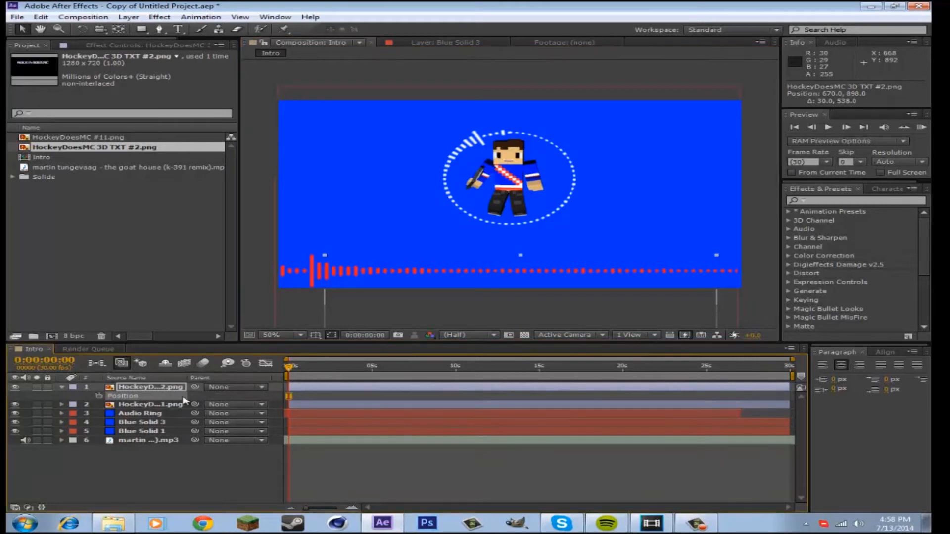
pyautogui.click(99, 396)
pyautogui.moveTo(520, 311); pyautogui.dragTo(525, 193)
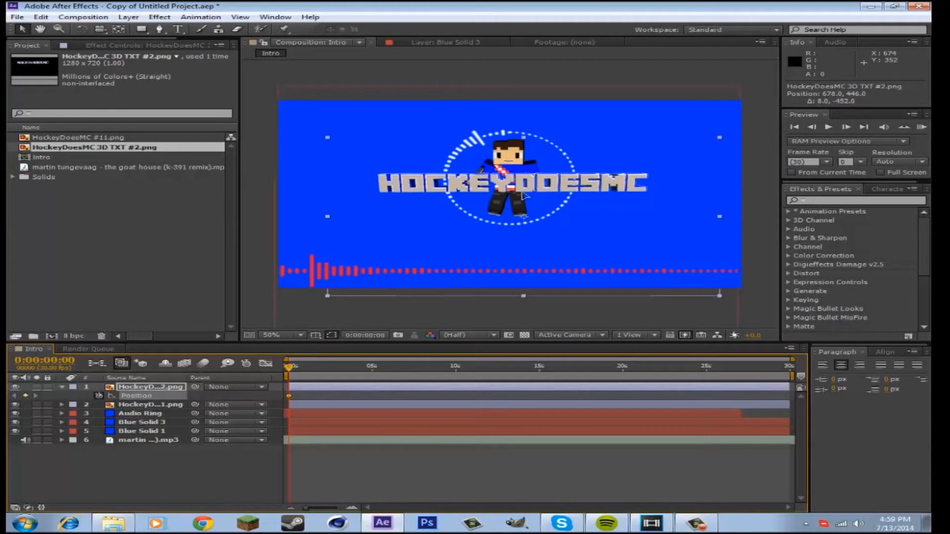
pyautogui.moveTo(524, 194); pyautogui.dragTo(527, 319)
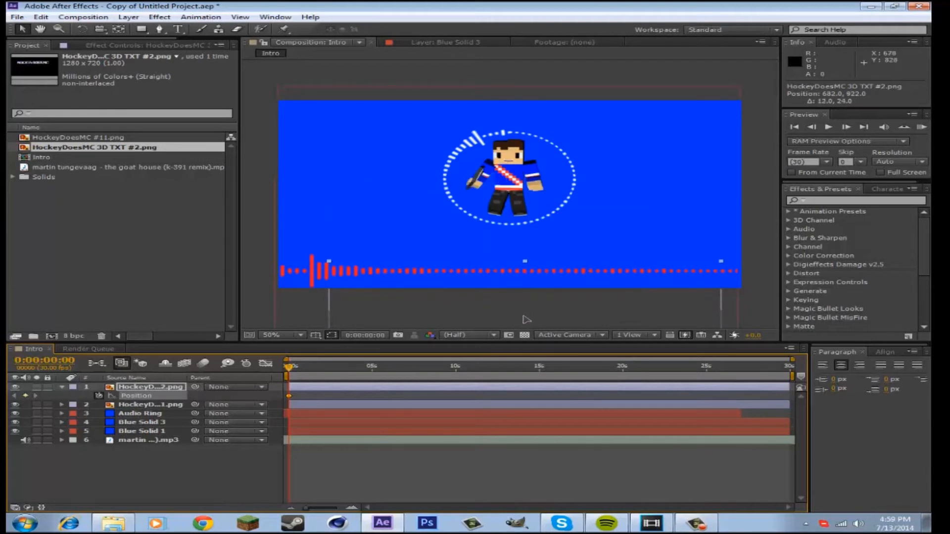
# Step: Add a Position keyframe at 0:00:01:00 that raises the 3D text over the character, to about 684, 446
pyautogui.moveTo(290, 369); pyautogui.dragTo(308, 369)
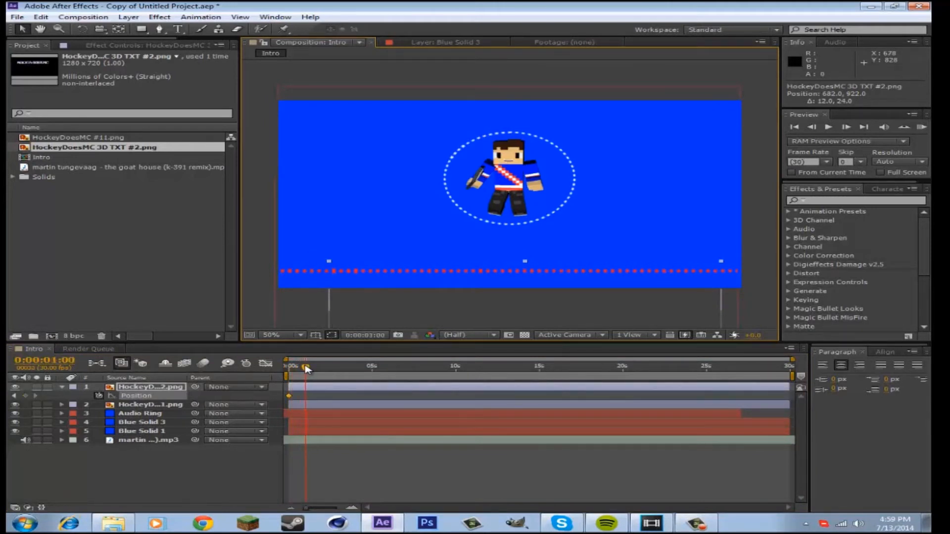
pyautogui.moveTo(522, 312); pyautogui.dragTo(520, 185)
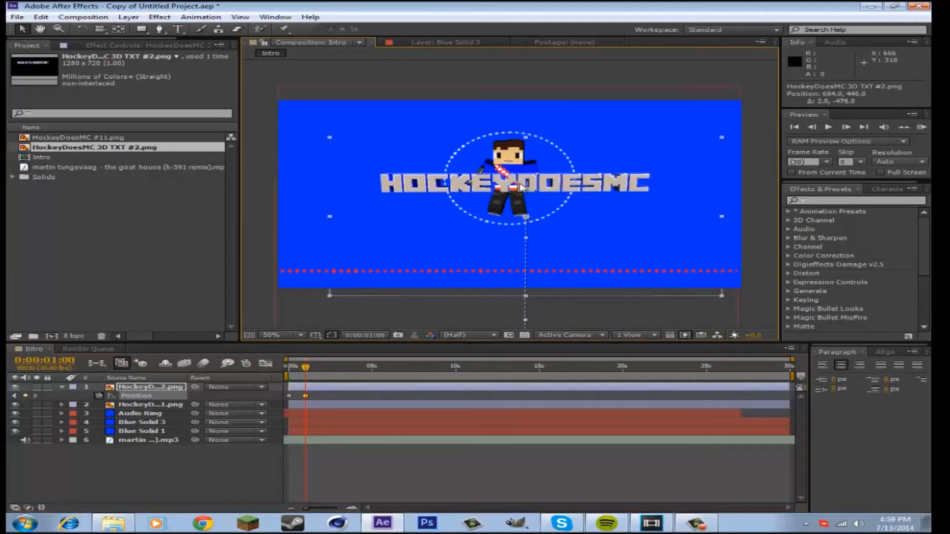
pyautogui.press('y')
pyautogui.click(156, 487)
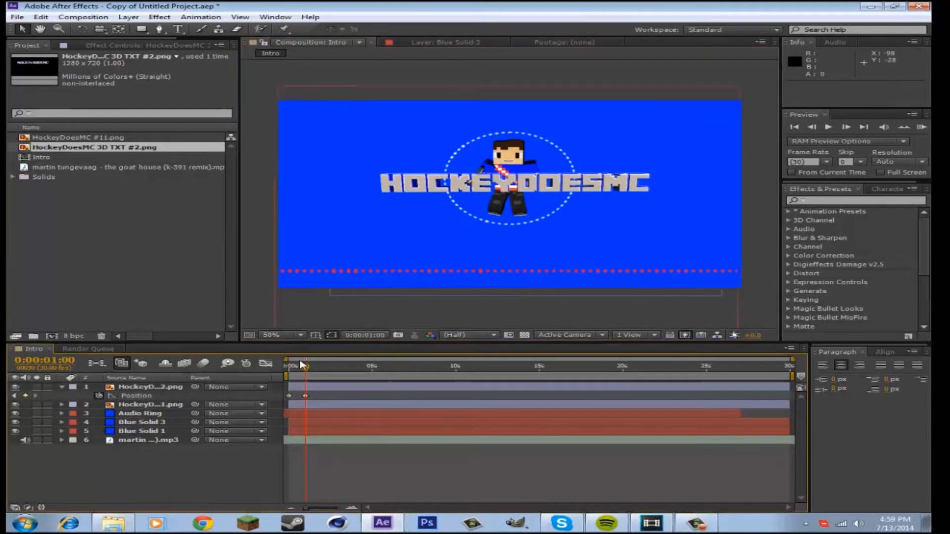
# Step: Preview the 3D text's rise from the start, run a RAM preview, and return the time indicator to 0:00:00:00
pyautogui.moveTo(305, 370); pyautogui.dragTo(290, 367)
pyautogui.click(831, 127)
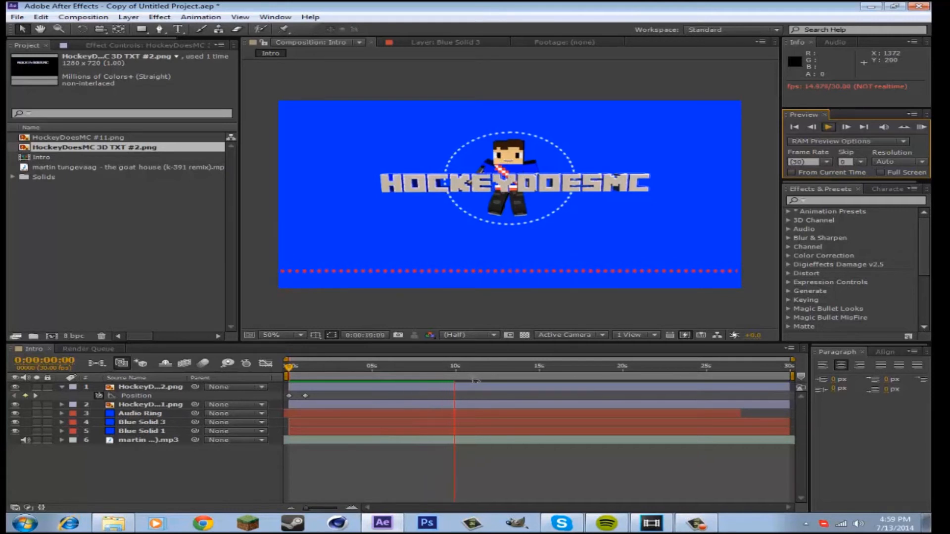
pyautogui.click(921, 128)
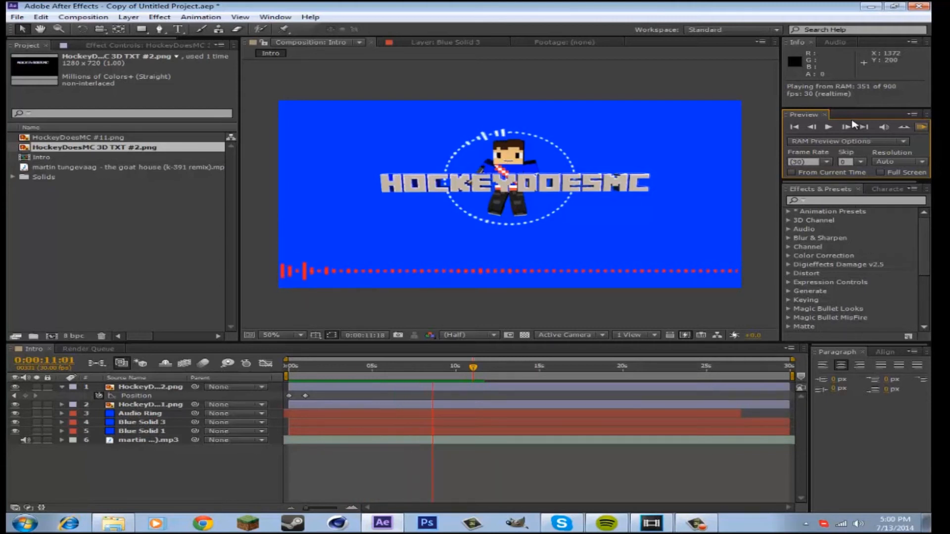
pyautogui.click(826, 128)
pyautogui.moveTo(473, 368); pyautogui.dragTo(287, 368)
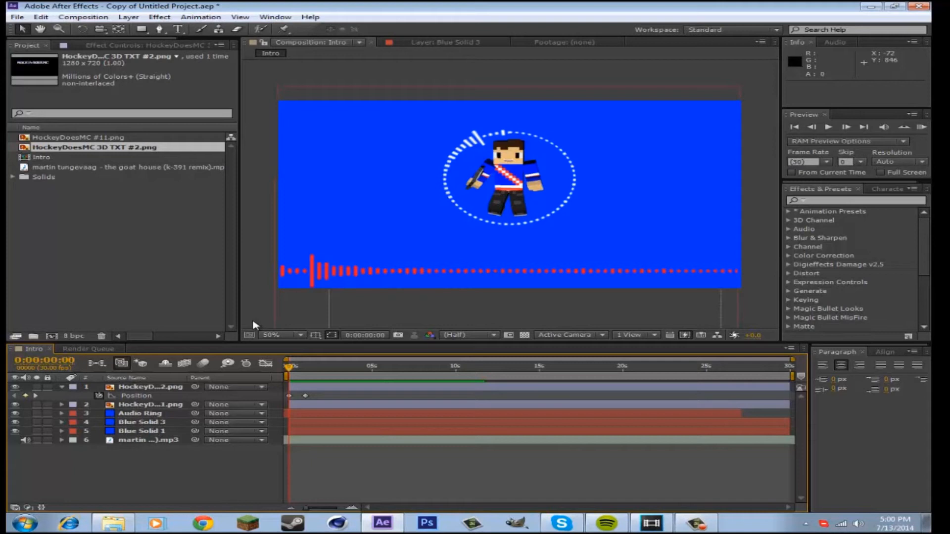
# Step: Try to mark the music's beats with composition markers from about 0:00:02:23 during an audio preview from the start
pyautogui.press('KP_Decimal')
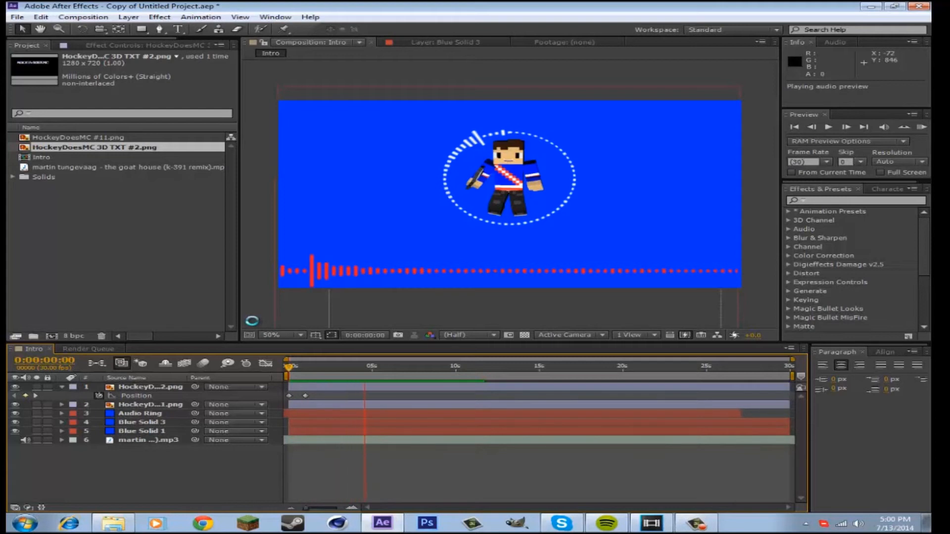
pyautogui.click(829, 128)
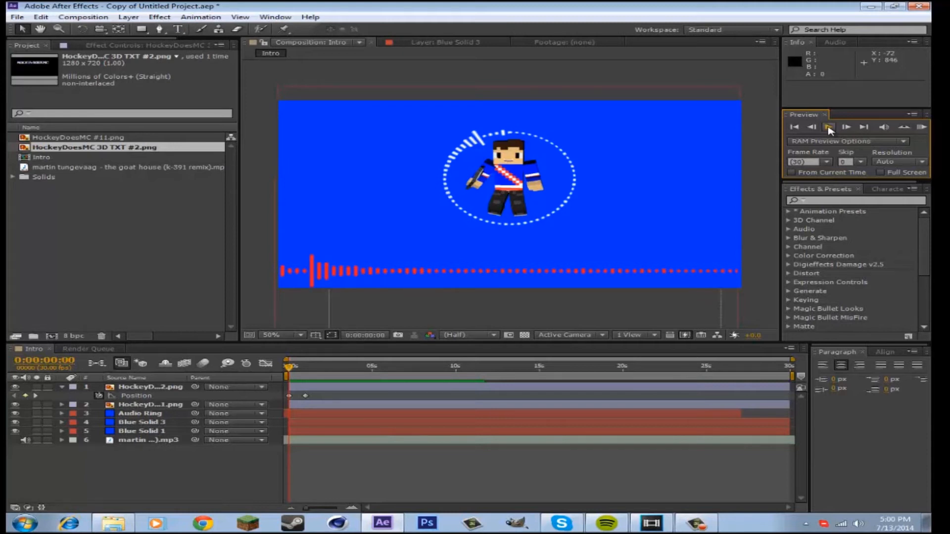
pyautogui.click(829, 127)
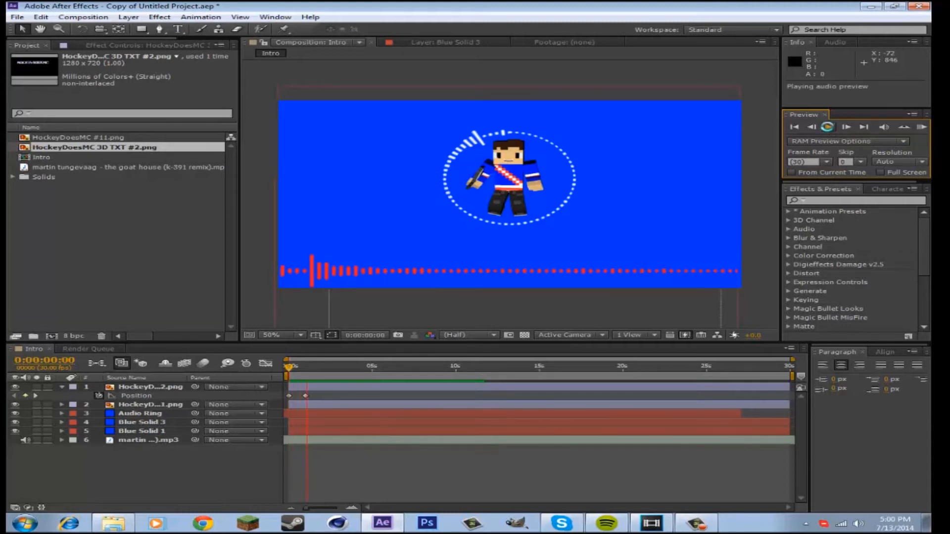
pyautogui.press('KP_Multiply')
pyautogui.press('KP_Multiply')
pyautogui.press('KP_Multiply')
pyautogui.press('KP_Multiply')
pyautogui.press('KP_Multiply')
pyautogui.press('KP_Multiply')
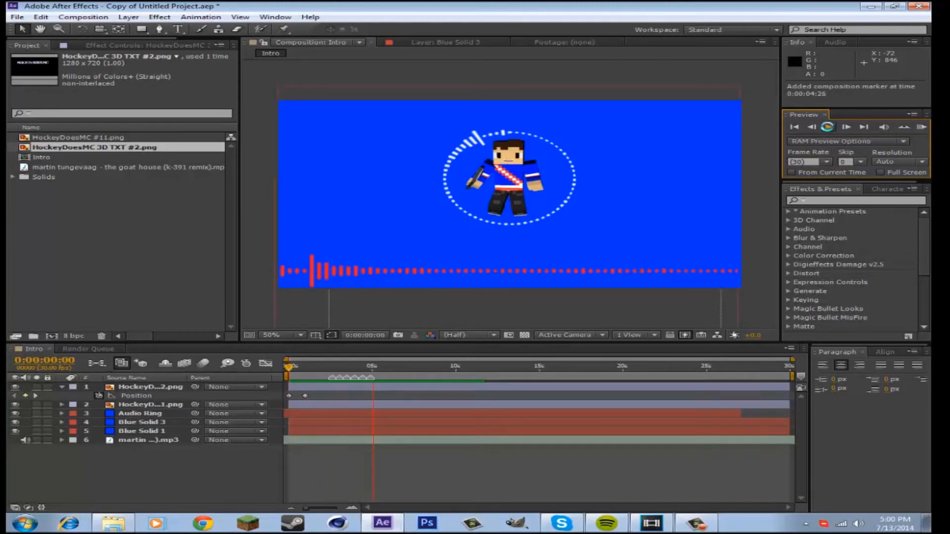
pyautogui.press('KP_Multiply')
pyautogui.press('KP_Multiply')
pyautogui.press('KP_Multiply')
pyautogui.press('KP_Multiply')
pyautogui.press('KP_Multiply')
pyautogui.press('KP_Multiply')
pyautogui.press('KP_Multiply')
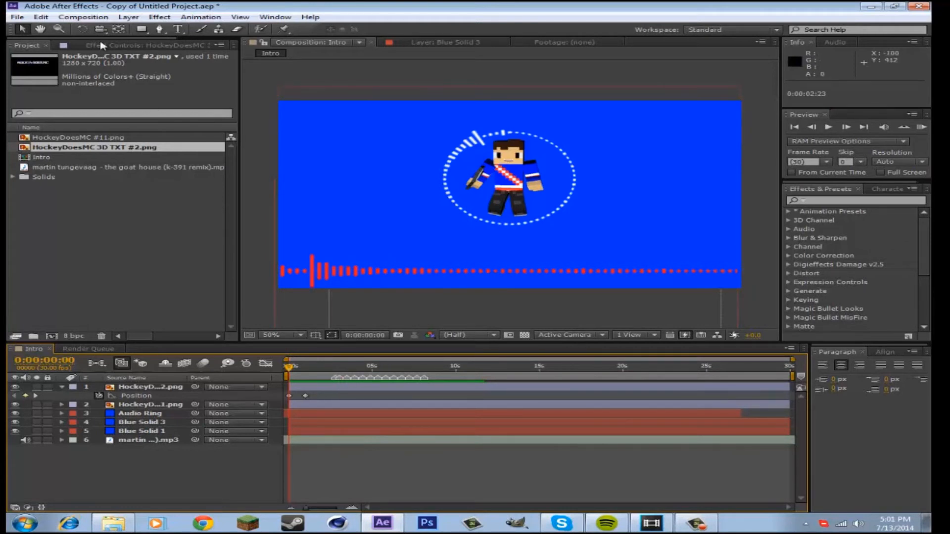
# Step: Undo the beat markers added to the composition
pyautogui.click(41, 17)
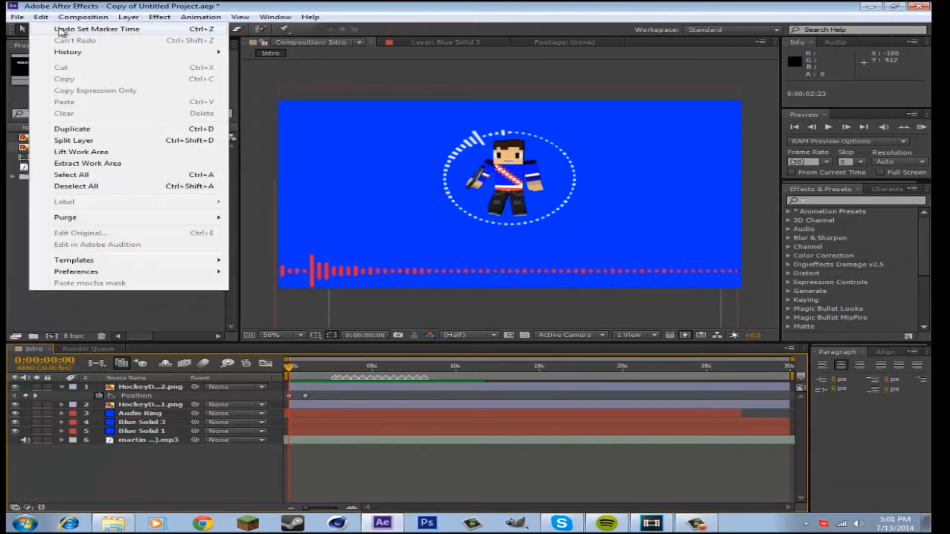
pyautogui.click(50, 31)
pyautogui.click(41, 17)
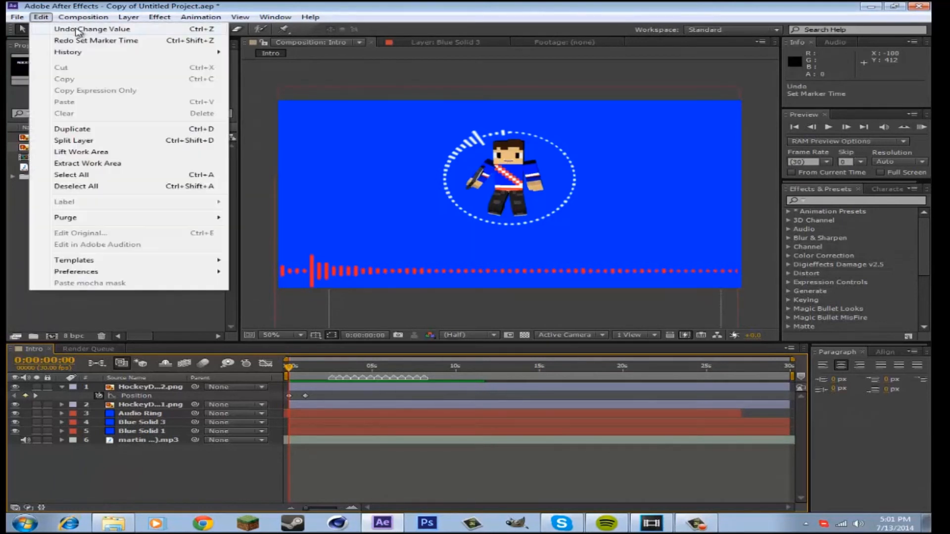
pyautogui.click(50, 30)
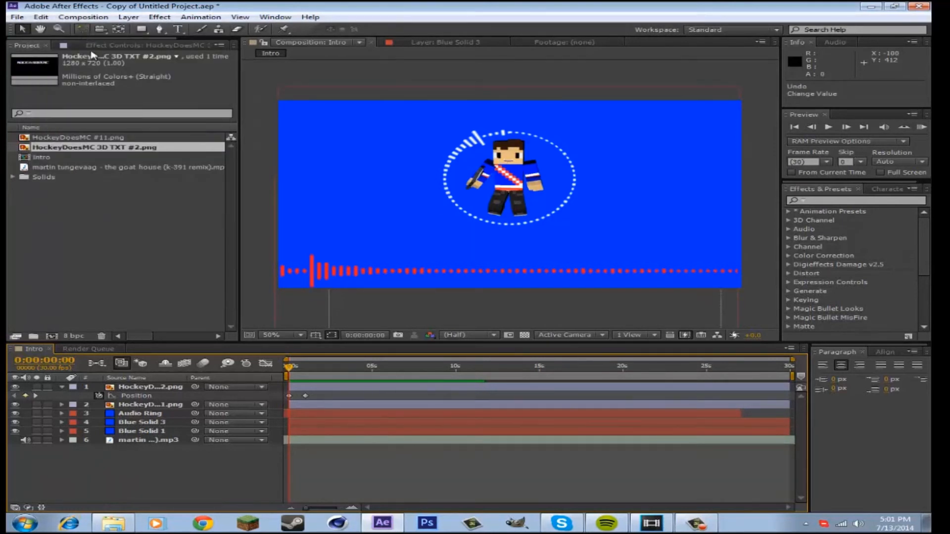
# Step: Add layer markers on the mp3 layer at each beat during an audio preview, up to about 0:00:29:09
pyautogui.click(310, 441)
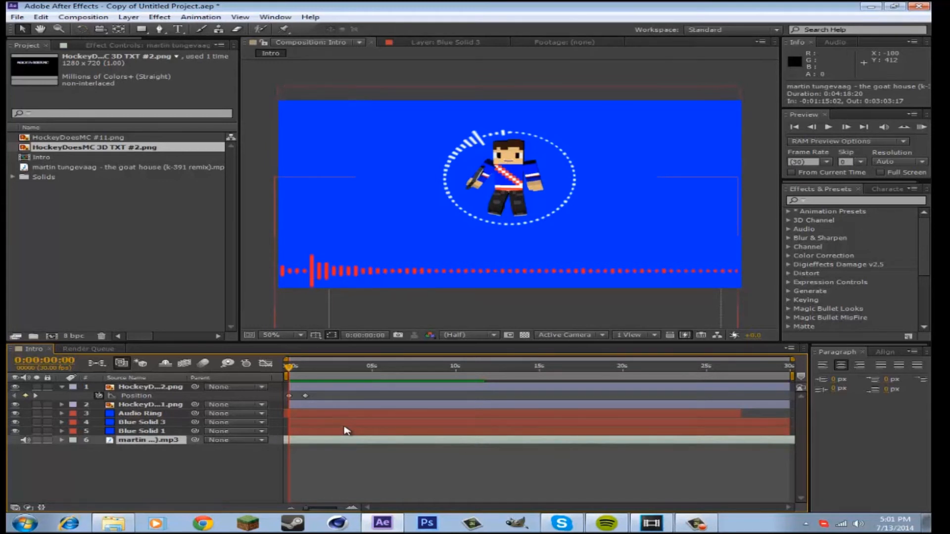
pyautogui.press('KP_Decimal')
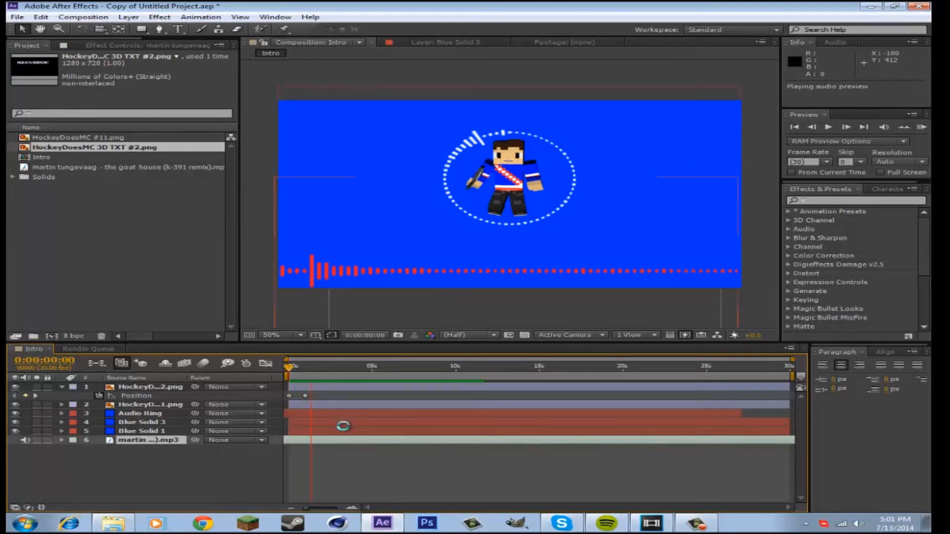
pyautogui.press('KP_Multiply')
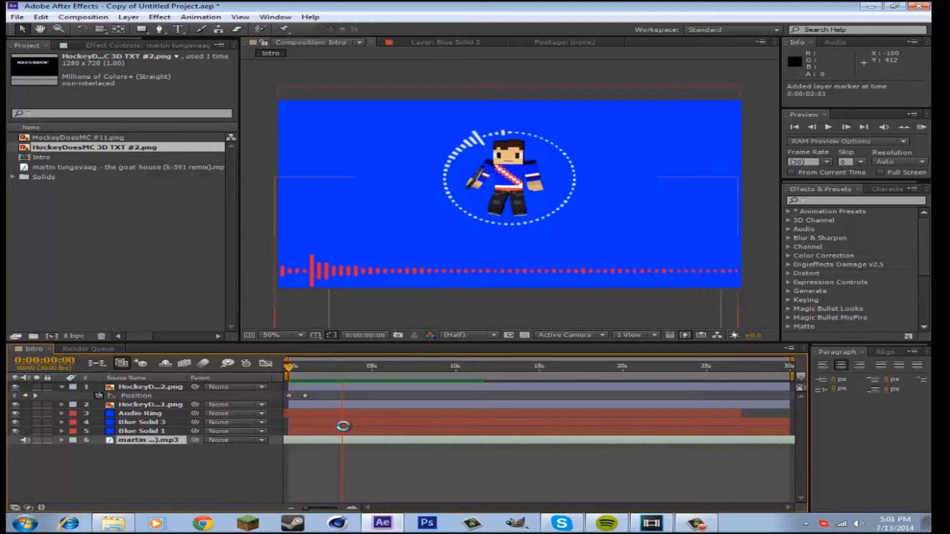
pyautogui.press('KP_Multiply')
pyautogui.press('KP_Multiply')
pyautogui.press('KP_Multiply')
pyautogui.press('KP_Multiply')
pyautogui.press('KP_Multiply')
pyautogui.press('KP_Multiply')
pyautogui.press('KP_Multiply')
pyautogui.press('KP_Multiply')
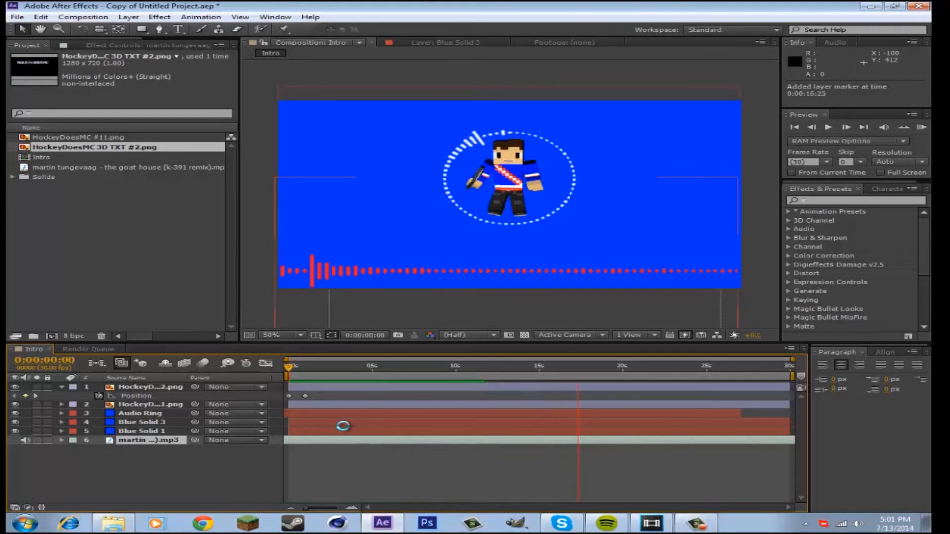
pyautogui.press('KP_Multiply')
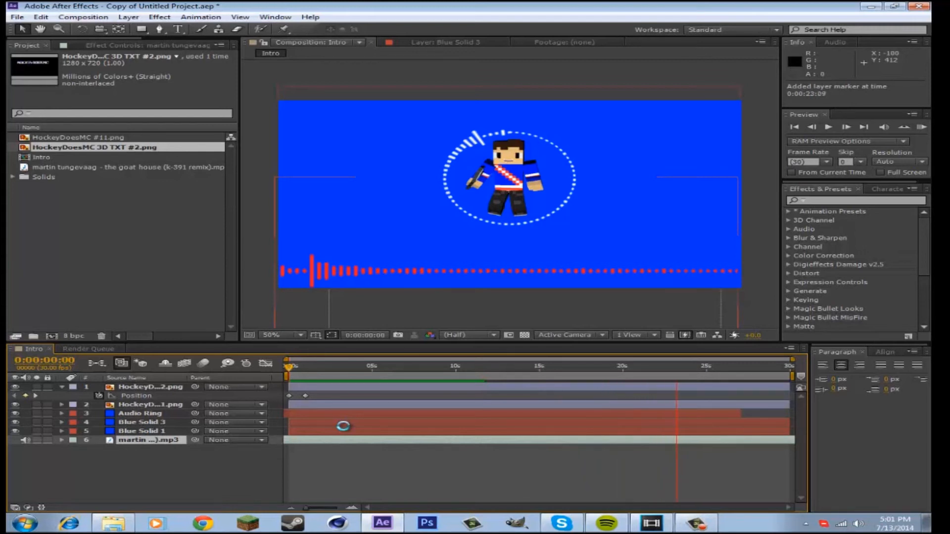
pyautogui.press('KP_Multiply')
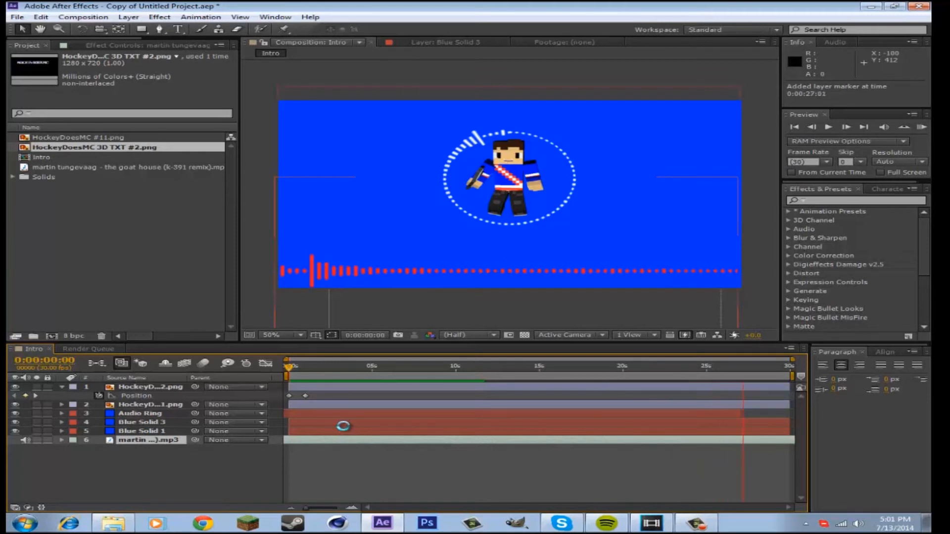
pyautogui.press('KP_Multiply')
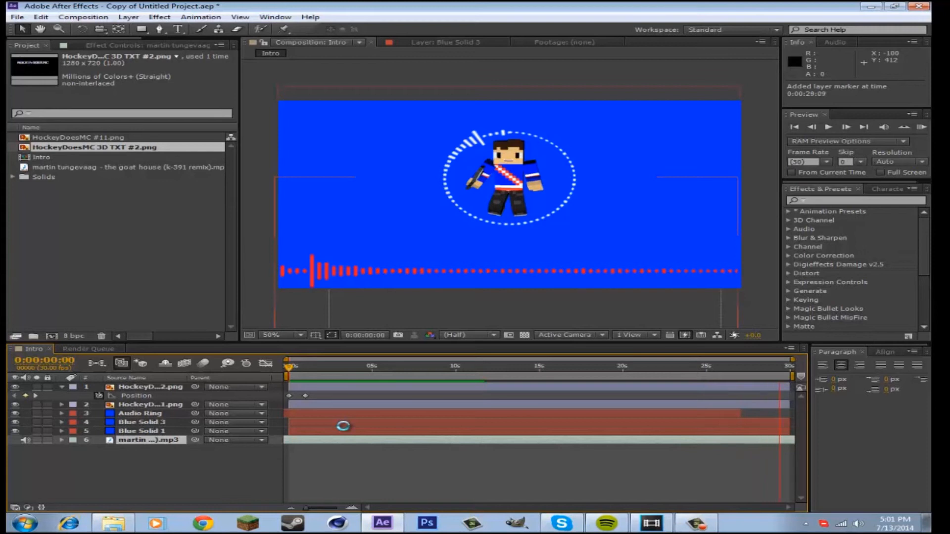
pyautogui.click(860, 453)
# Step: Enable Scale keyframing on the 3D text layer at 0:00:02:18 and enlarge the text to about 98%
pyautogui.moveTo(289, 367); pyautogui.dragTo(332, 372)
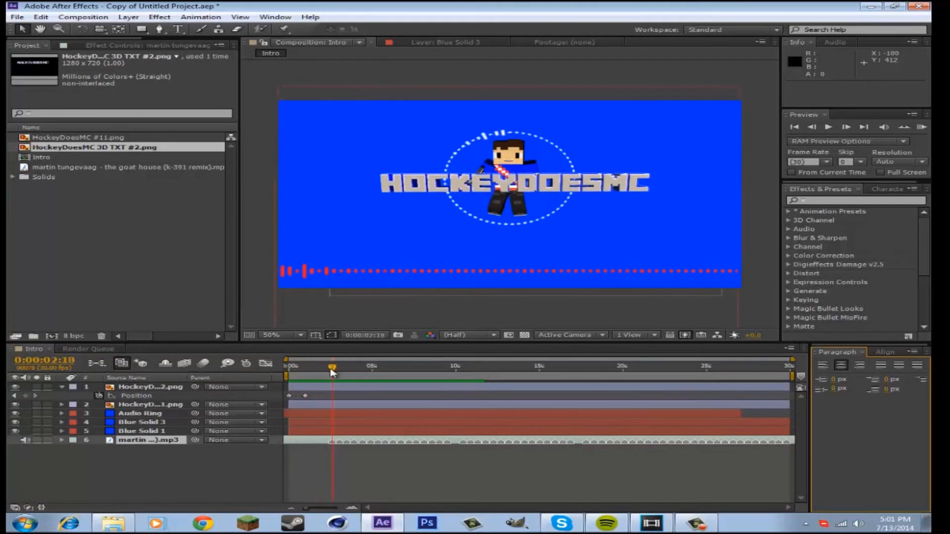
pyautogui.click(151, 387)
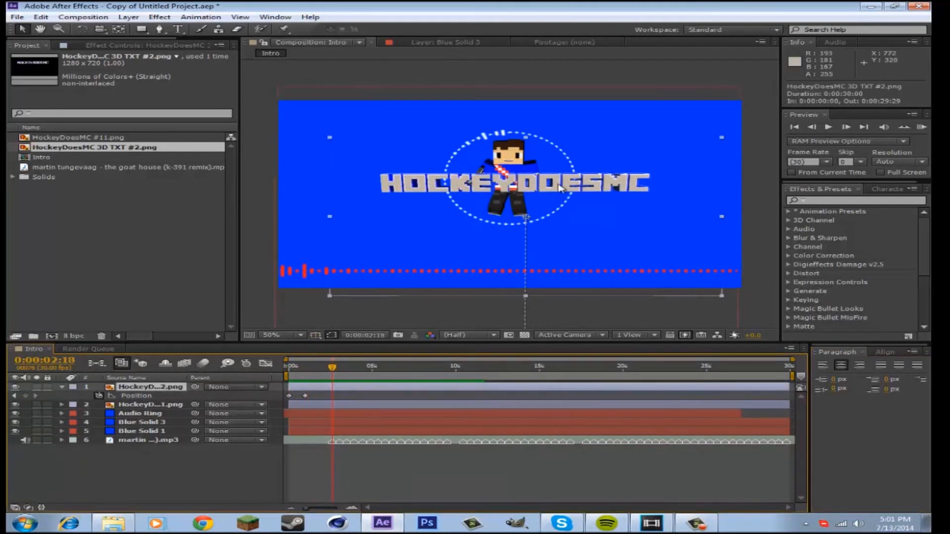
pyautogui.press('s')
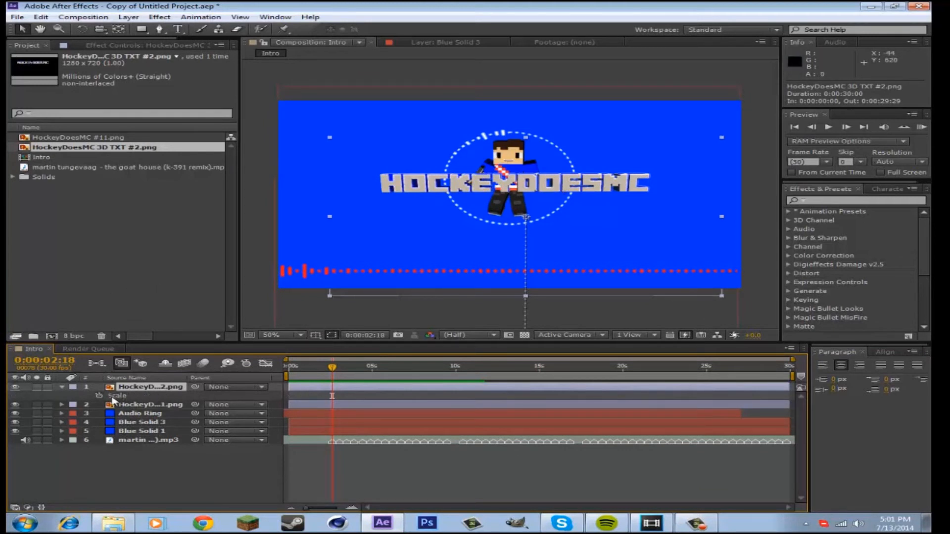
pyautogui.click(99, 396)
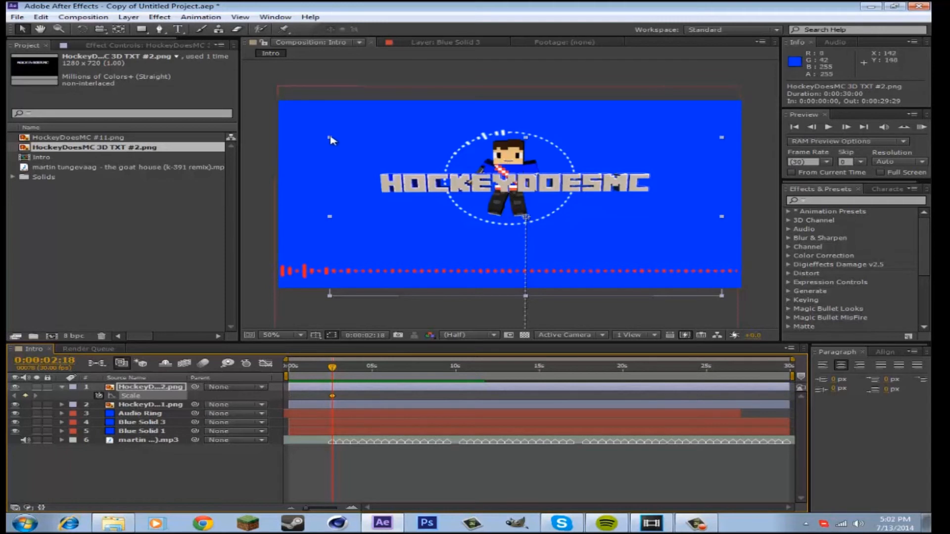
pyautogui.moveTo(330, 140); pyautogui.dragTo(299, 126)
# Step: Add a Scale keyframe at 0:00:02:23 that shrinks the 3D text to about 91%, 78%
pyautogui.moveTo(332, 372); pyautogui.dragTo(335, 372)
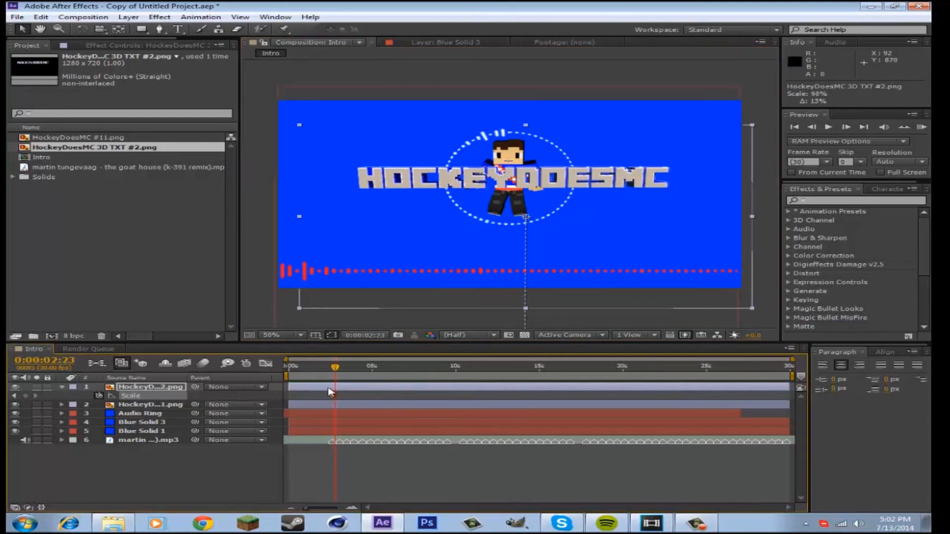
pyautogui.moveTo(333, 398)
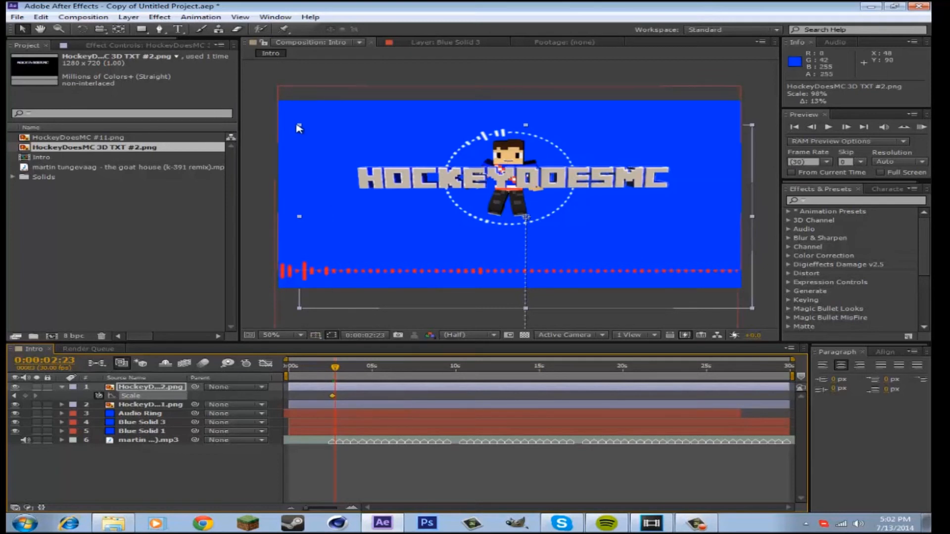
pyautogui.moveTo(301, 125); pyautogui.dragTo(319, 148)
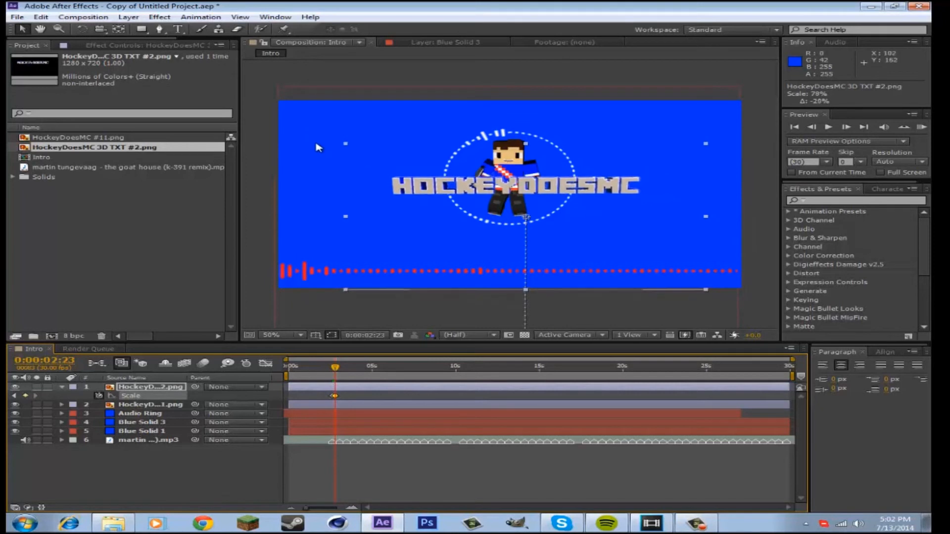
# Step: Preview the 3D text's scale pulse from the start and pause at about 0:00:03:26
pyautogui.moveTo(335, 371); pyautogui.dragTo(289, 377)
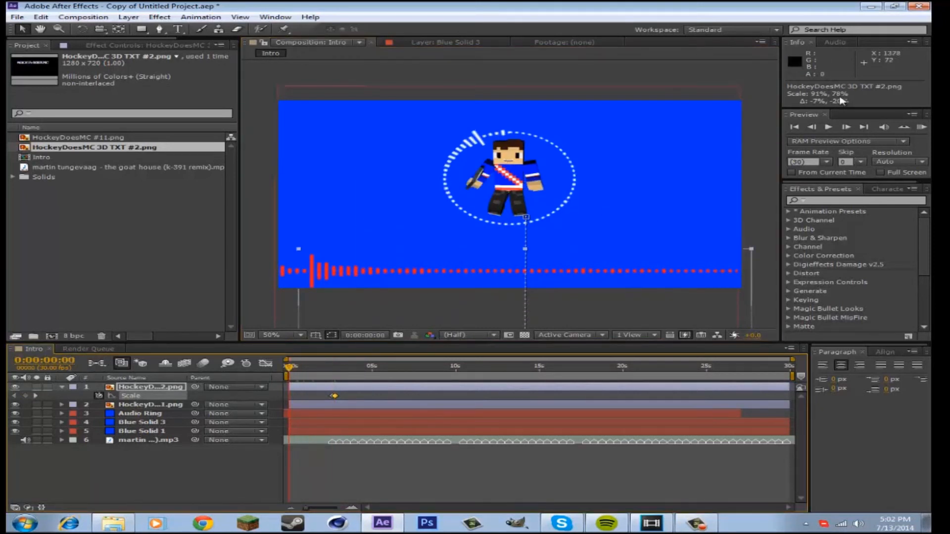
pyautogui.click(830, 128)
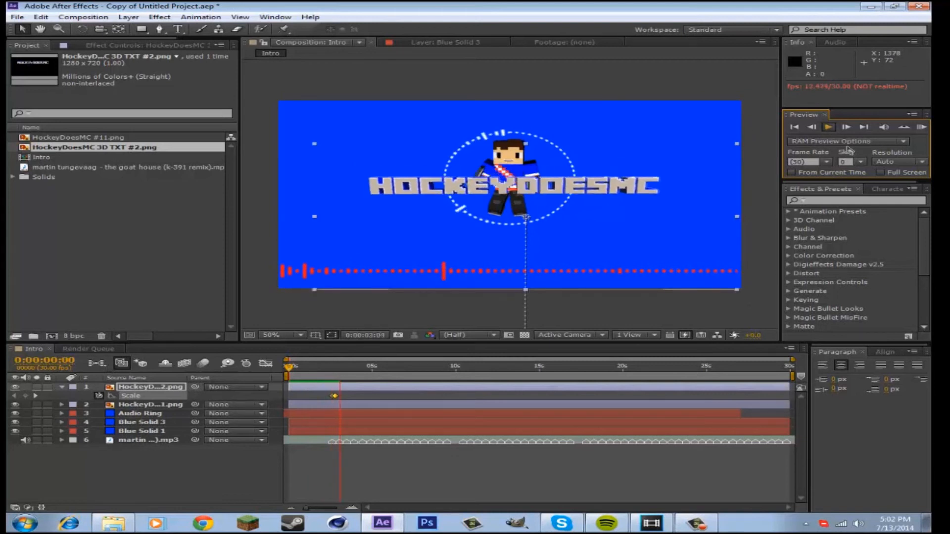
pyautogui.click(827, 127)
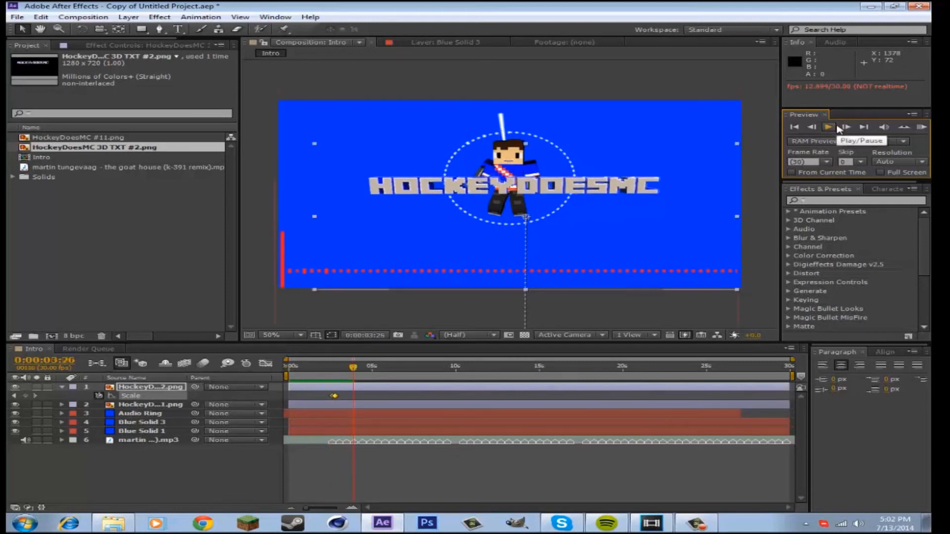
# Step: Copy the 3D text's two Scale keyframes and paste them at the successive beat markers through about 0:00:10:13
pyautogui.click(333, 397)
pyautogui.hotkey('ctrl', 'c')
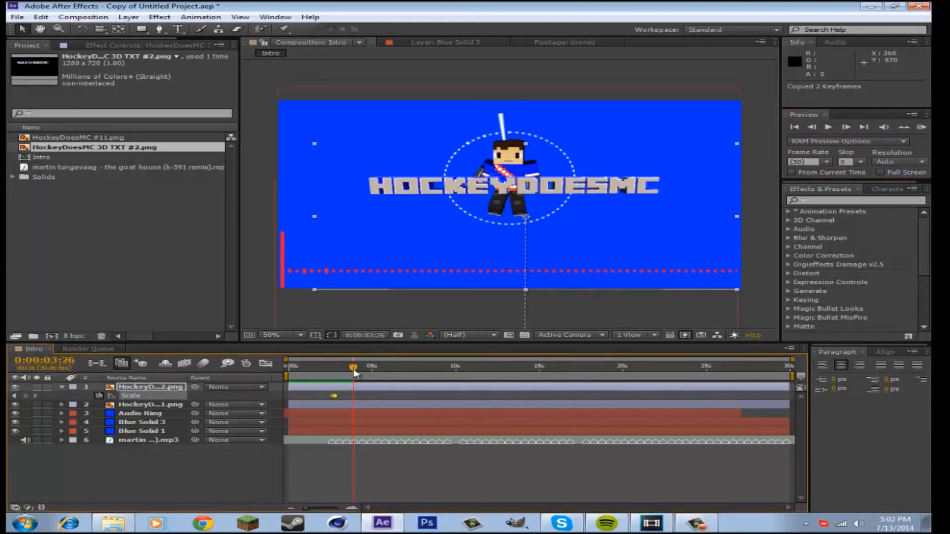
pyautogui.moveTo(352, 370); pyautogui.dragTo(395, 377)
pyautogui.hotkey('ctrl', 'v')
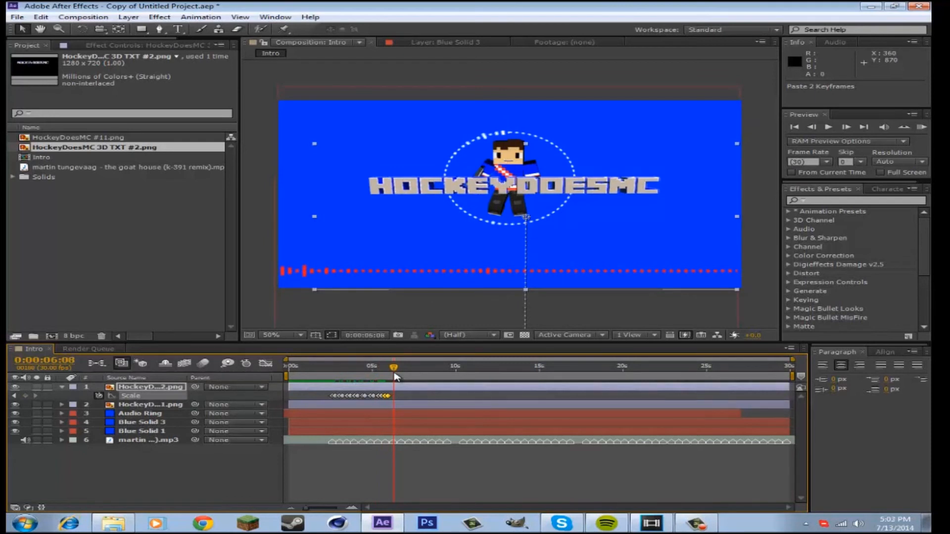
pyautogui.click(397, 378)
pyautogui.moveTo(397, 377); pyautogui.dragTo(465, 375)
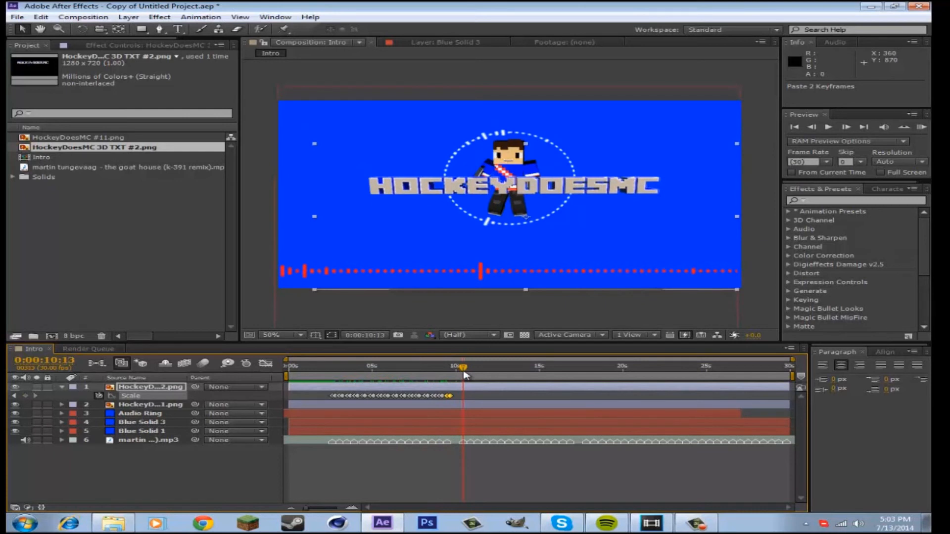
# Step: Play the pulsing 3D text from the start, run a RAM preview, and stop playback
pyautogui.press('Home')
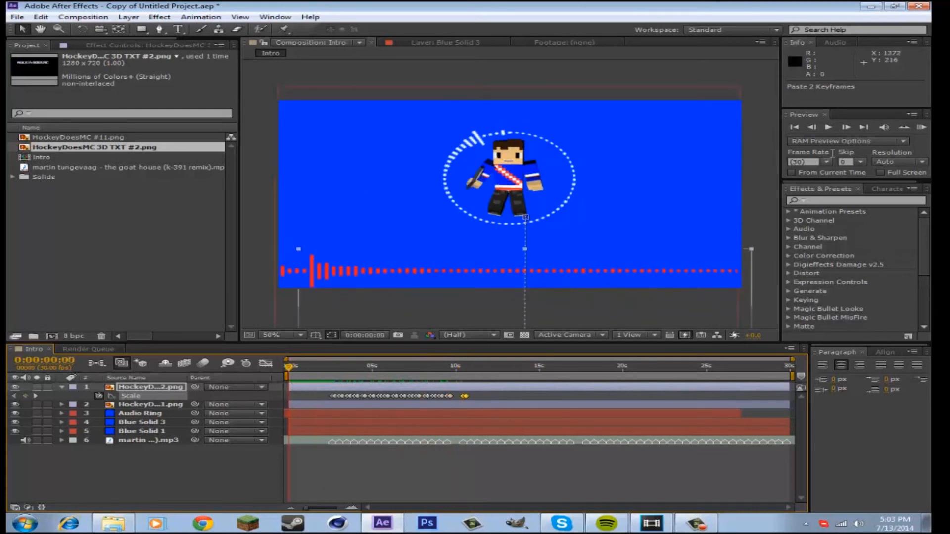
pyautogui.click(828, 128)
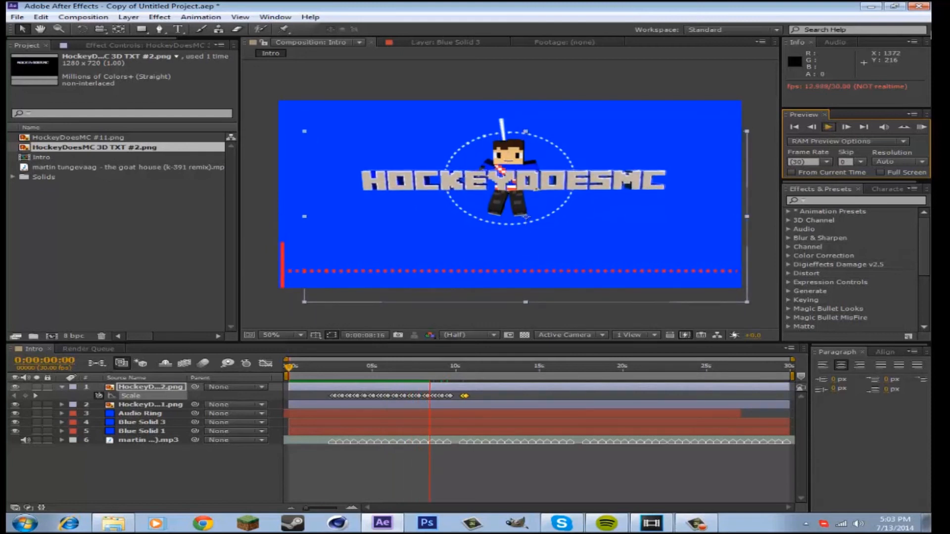
pyautogui.click(921, 128)
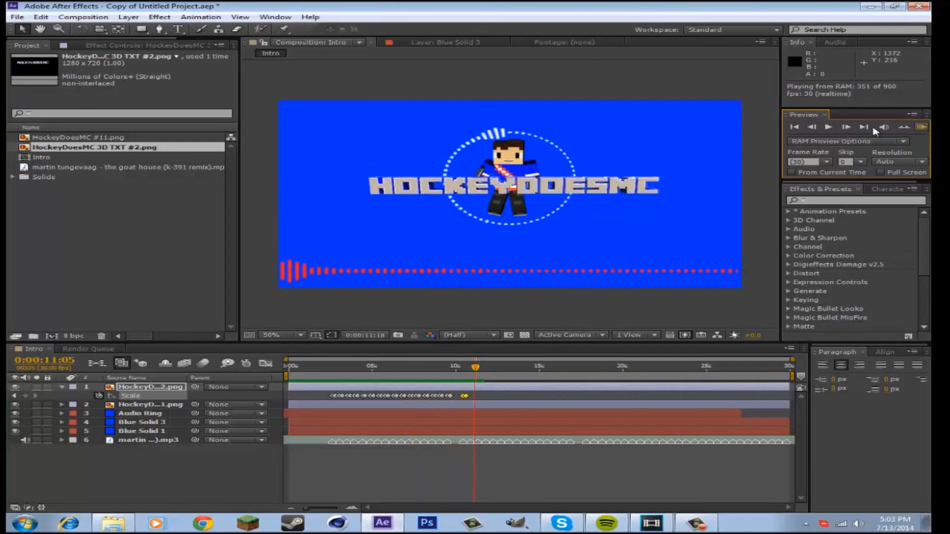
pyautogui.click(827, 128)
# Step: Apply the CC Lens effect to the HockeyDoesMC #11.png character layer with the playhead at 0:00:02:08
pyautogui.moveTo(474, 370); pyautogui.dragTo(326, 365)
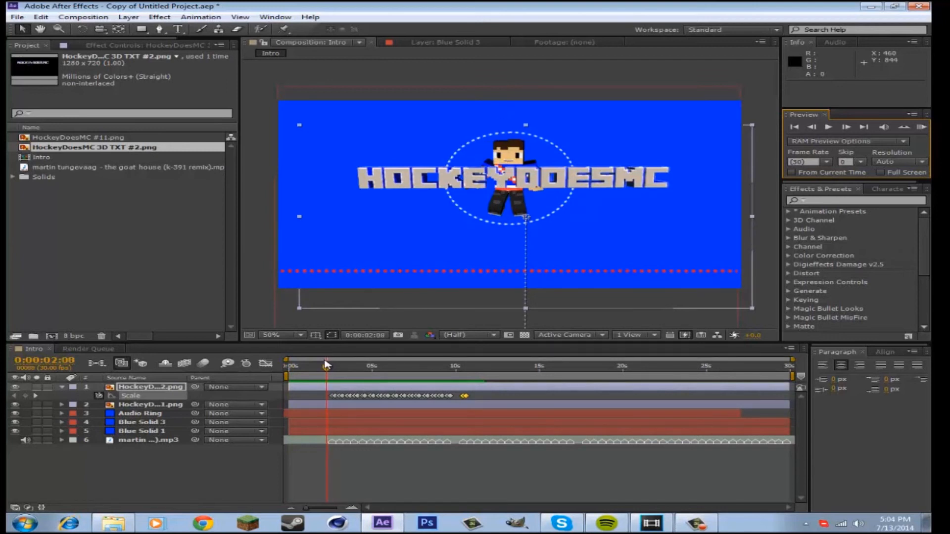
pyautogui.click(181, 405)
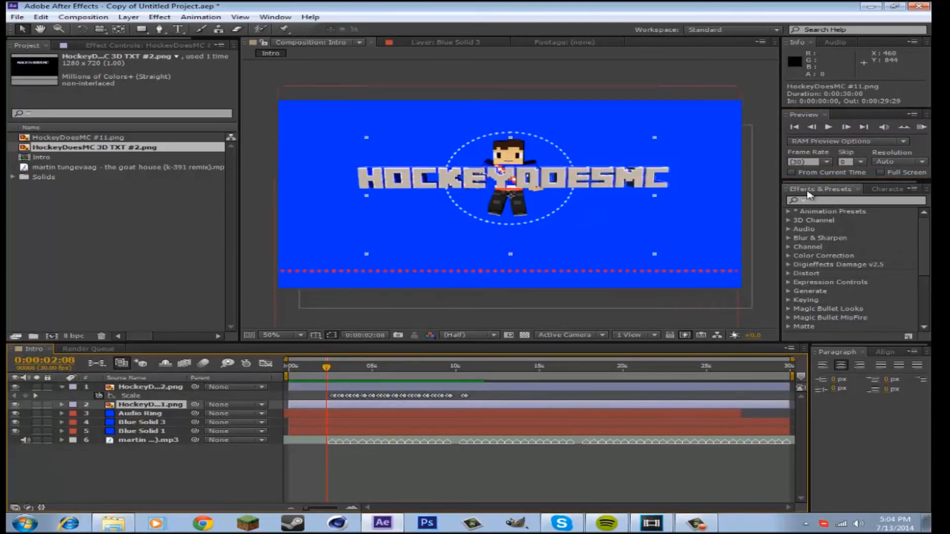
pyautogui.click(838, 201)
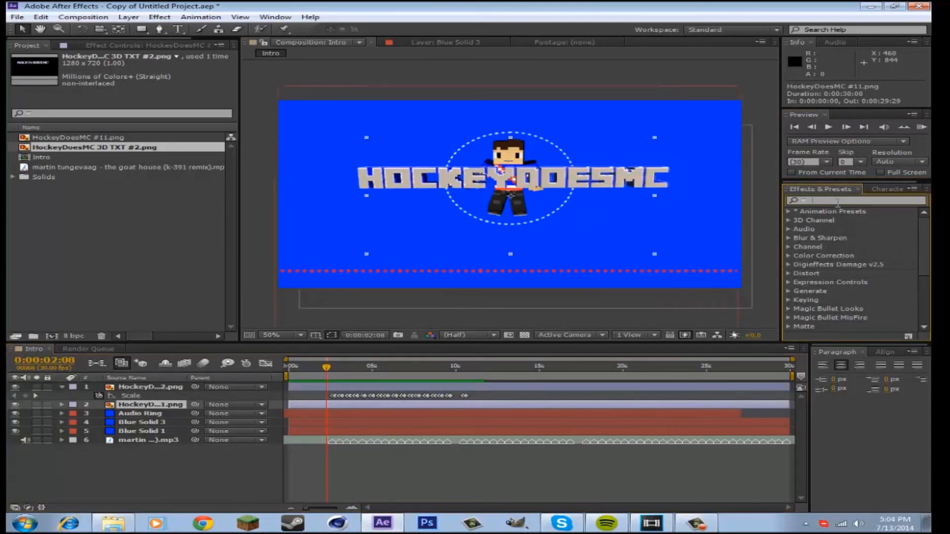
pyautogui.write('cc lens')
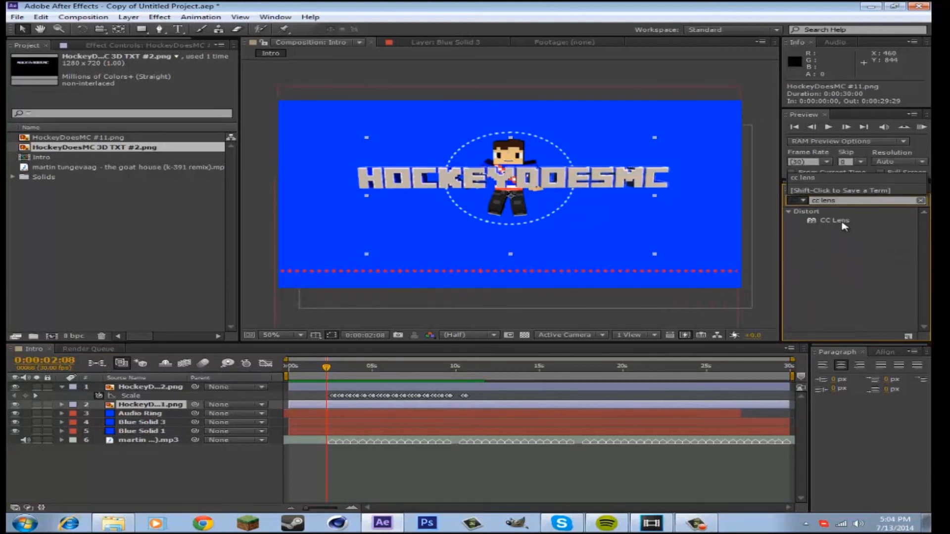
pyautogui.moveTo(844, 225); pyautogui.dragTo(148, 407)
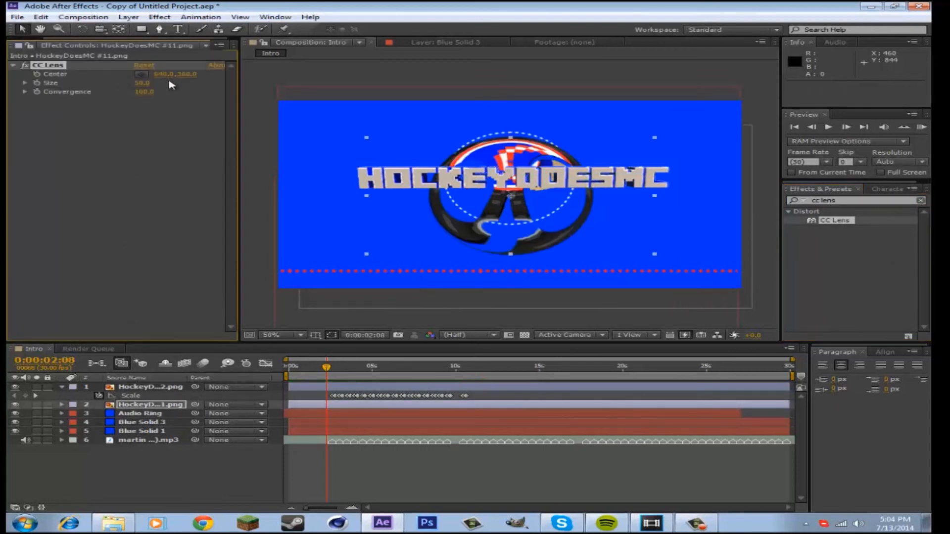
# Step: Keyframe the character's CC Lens Size from 0 at 0:00:02:08 to 500 at about 0:00:02:13
pyautogui.moveTo(137, 86); pyautogui.dragTo(37, 85)
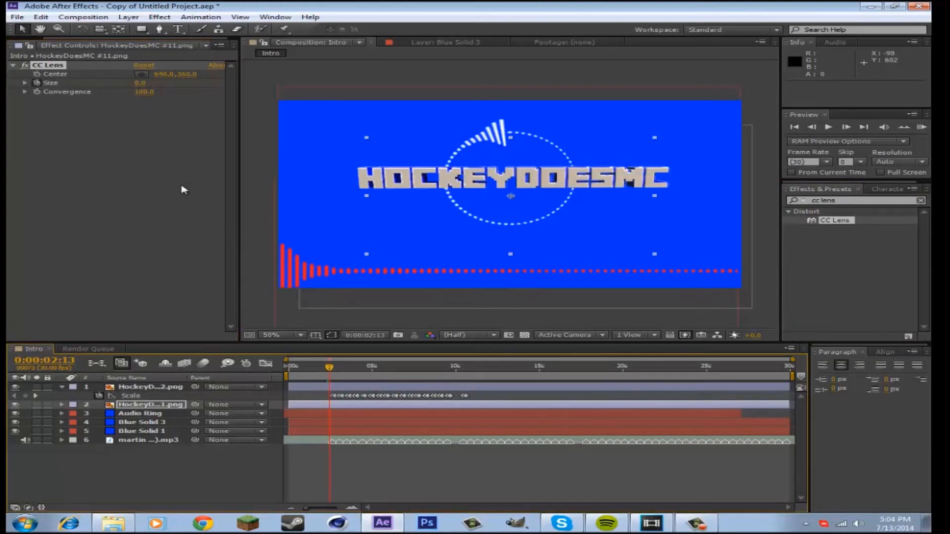
pyautogui.moveTo(158, 83); pyautogui.dragTo(474, 88)
pyautogui.moveTo(607, 96); pyautogui.dragTo(564, 96)
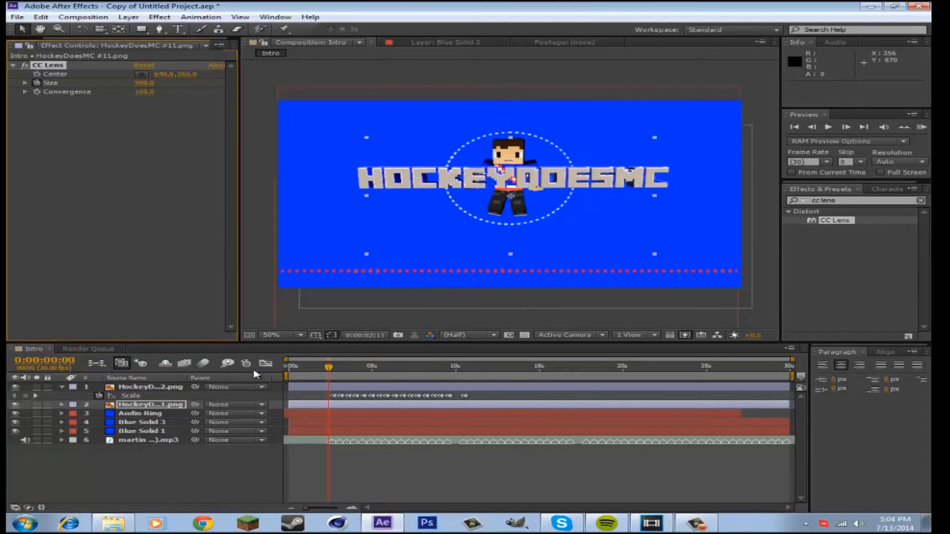
# Step: Play the intro from the start with the lens effect, run a RAM preview, and stop it
pyautogui.moveTo(329, 371); pyautogui.dragTo(288, 369)
pyautogui.click(829, 127)
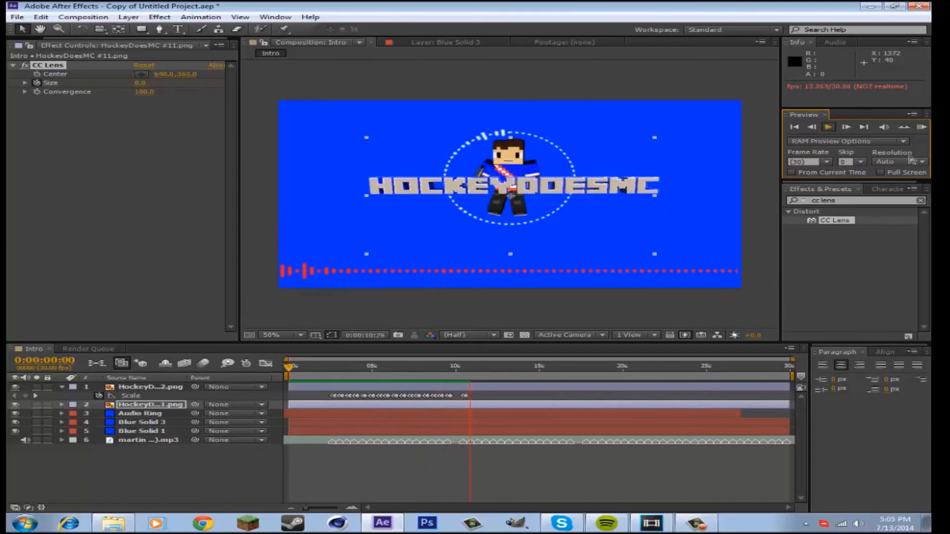
pyautogui.click(921, 127)
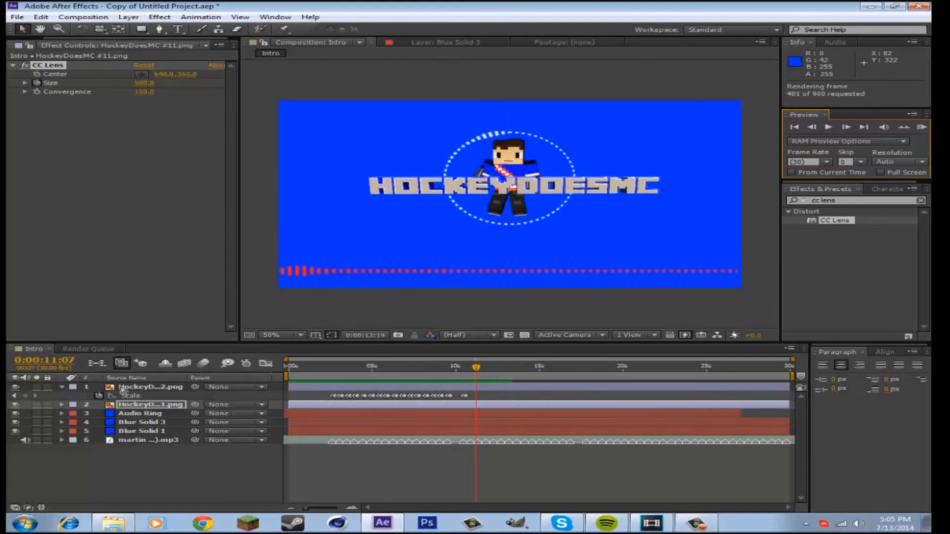
pyautogui.press('space')
# Step: Select the Intro composition in the project and add it to the render queue
pyautogui.click(144, 431)
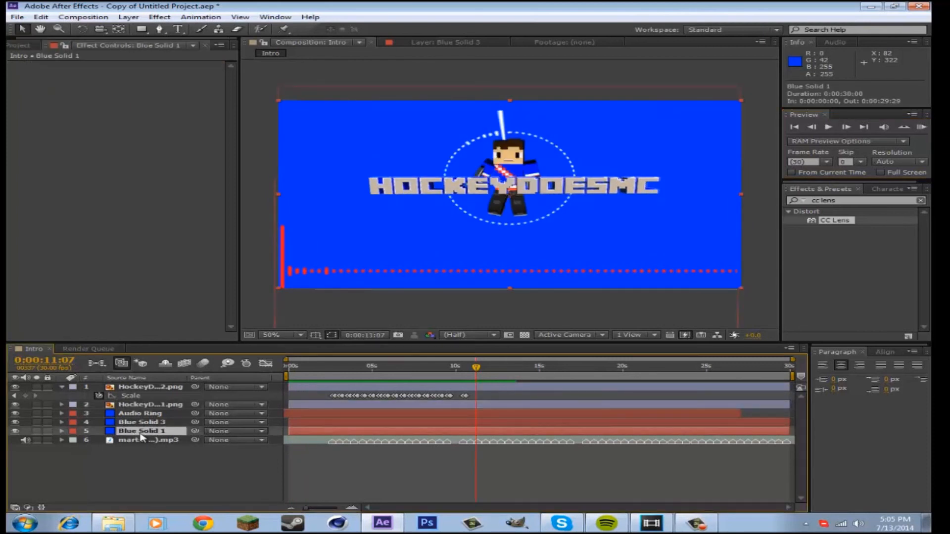
pyautogui.click(26, 45)
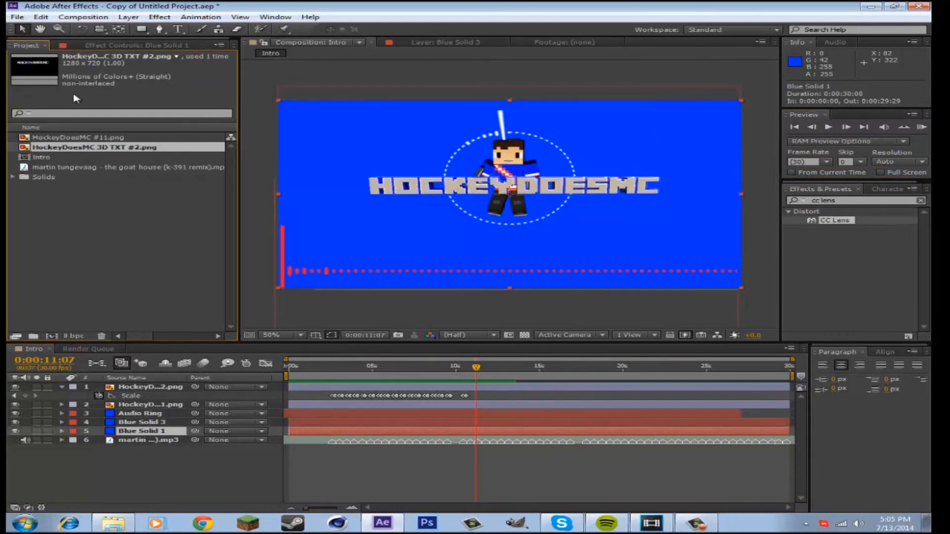
pyautogui.click(62, 158)
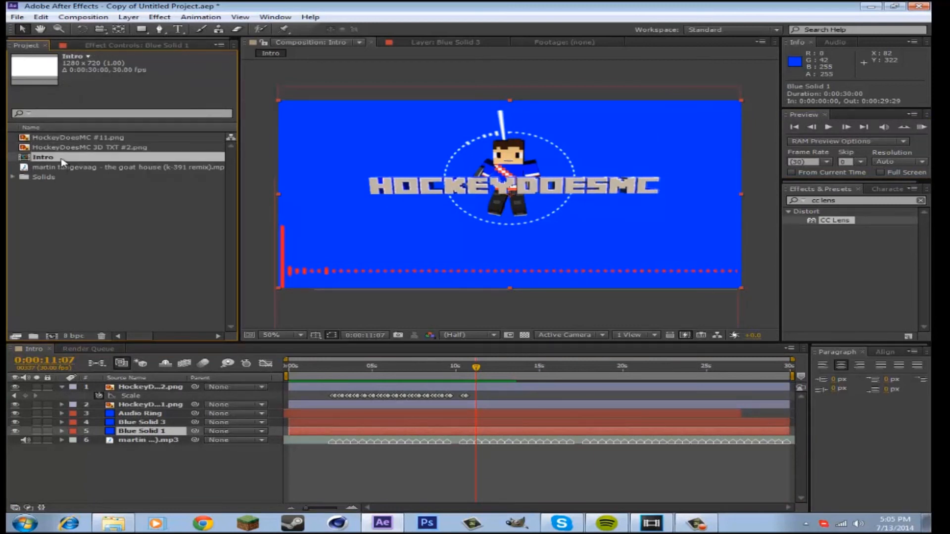
pyautogui.click(83, 17)
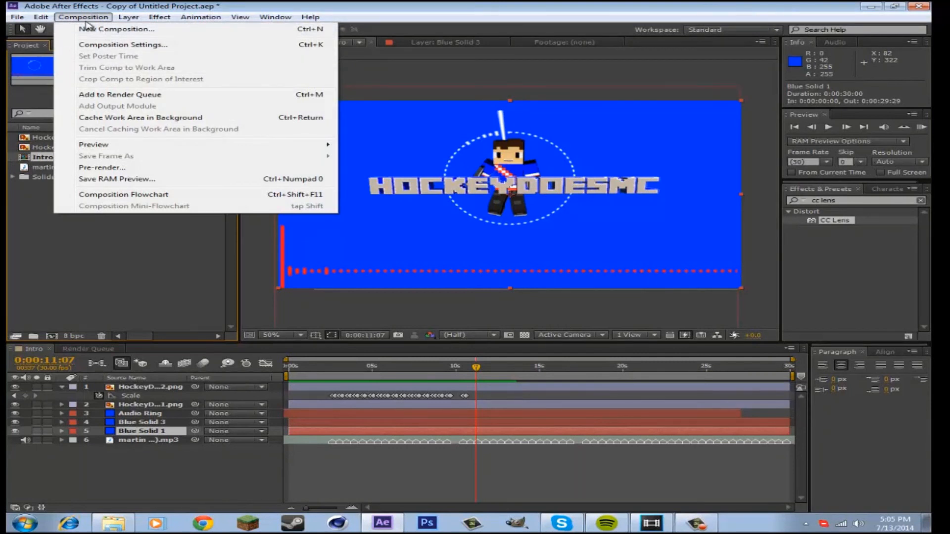
pyautogui.click(128, 94)
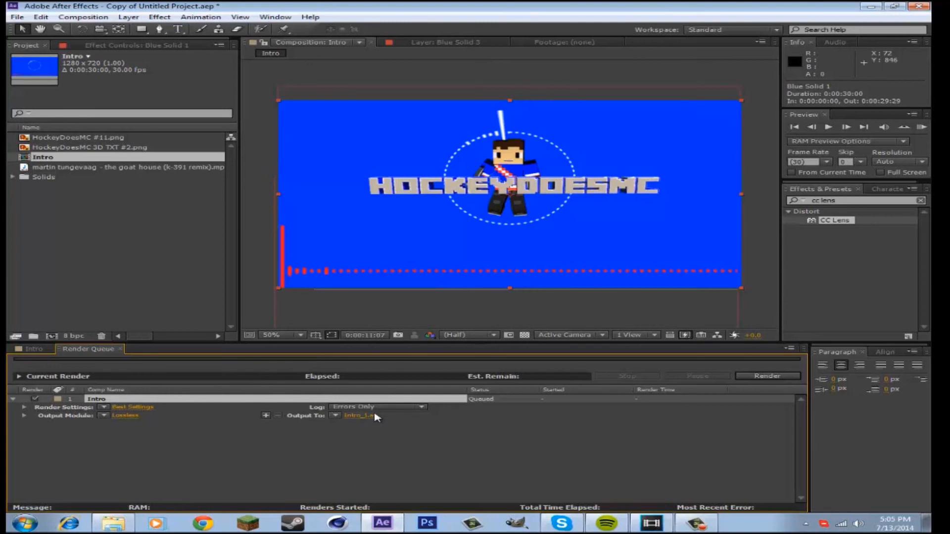
# Step: Set the Intro render's output module to H.264 and start rendering
pyautogui.click(104, 417)
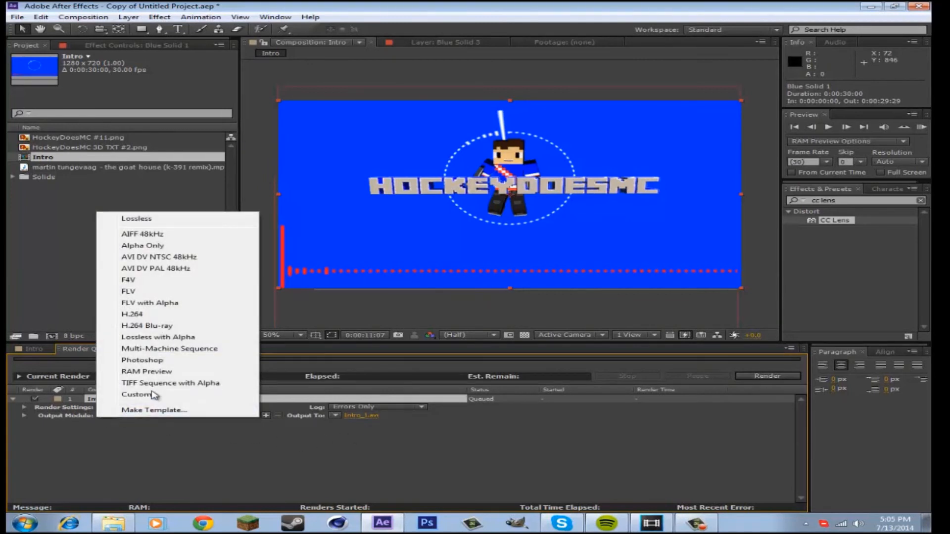
pyautogui.click(181, 317)
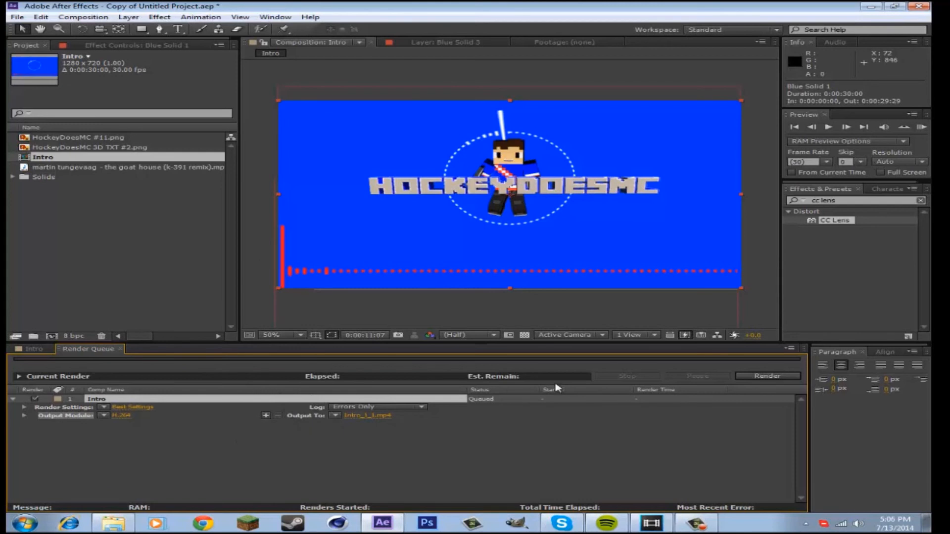
pyautogui.click(774, 378)
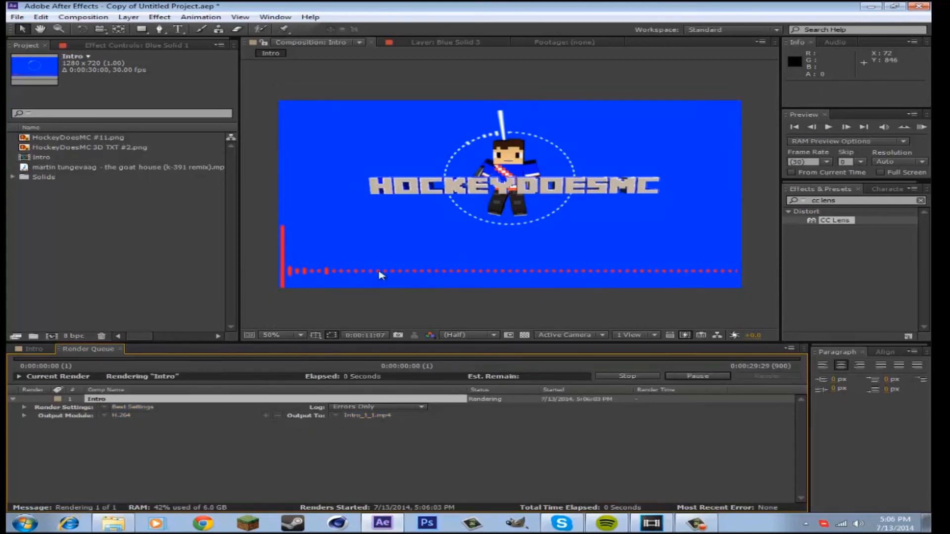
pyautogui.click(696, 525)
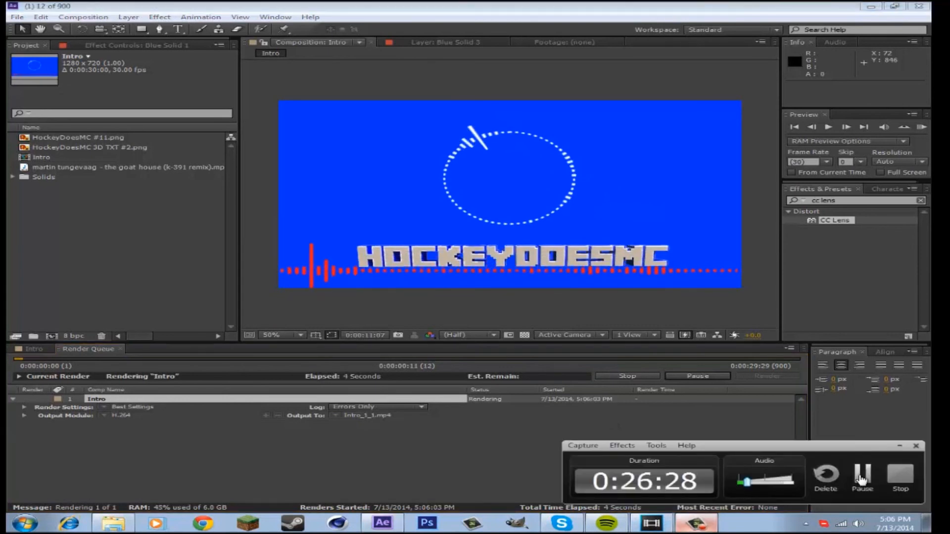
pyautogui.click(846, 476)
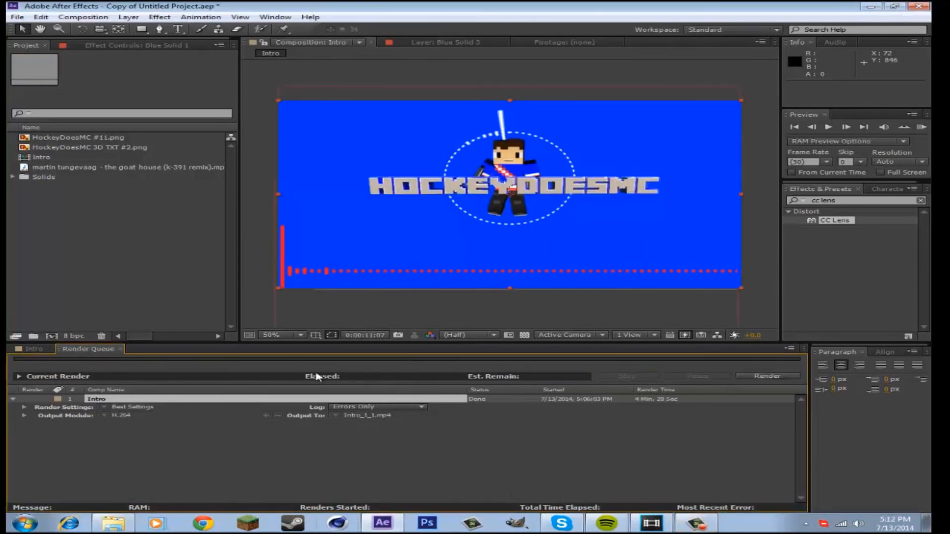
# Step: Close After Effects once the Intro render is done
pyautogui.click(24, 524)
pyautogui.click(24, 524)
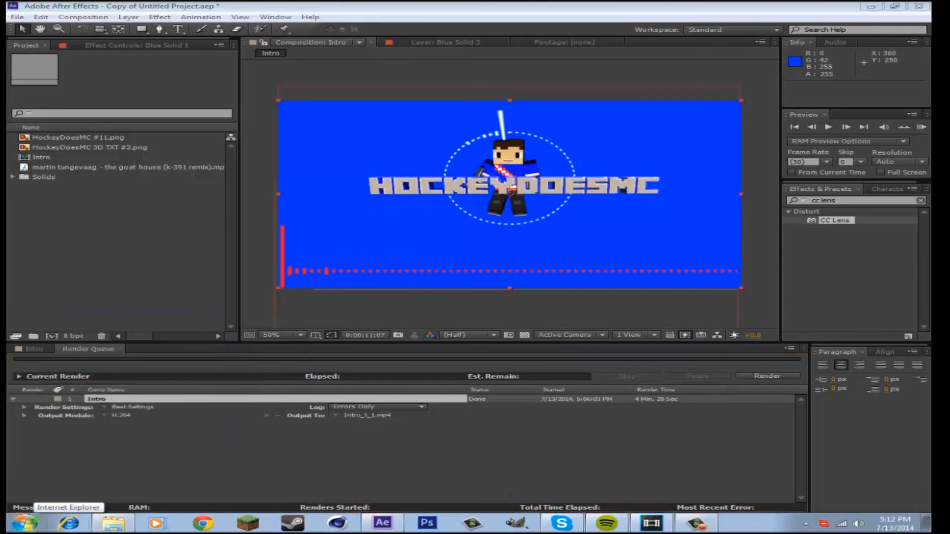
pyautogui.click(919, 6)
pyautogui.click(495, 276)
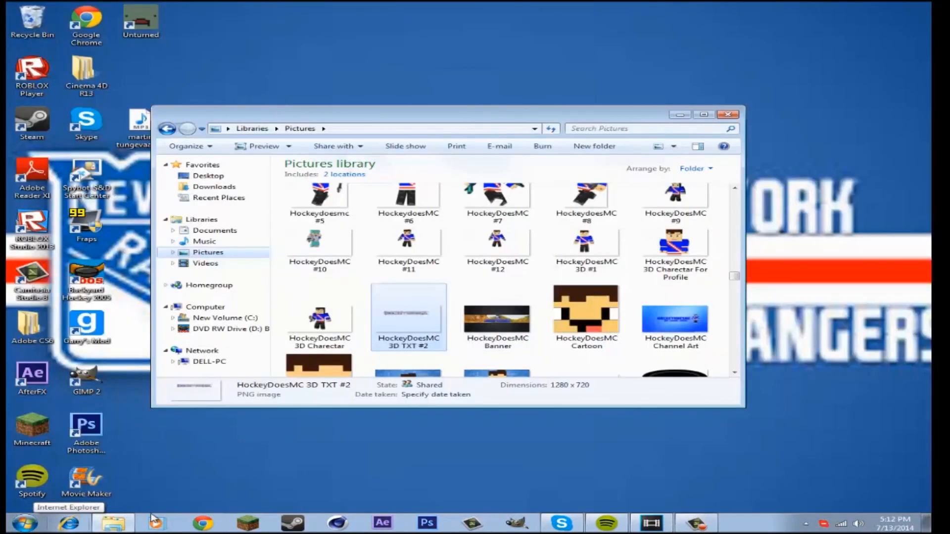
# Step: Open the My Videos folder from the user's home folder and play the rendered Intro_1_1 video
pyautogui.click(24, 524)
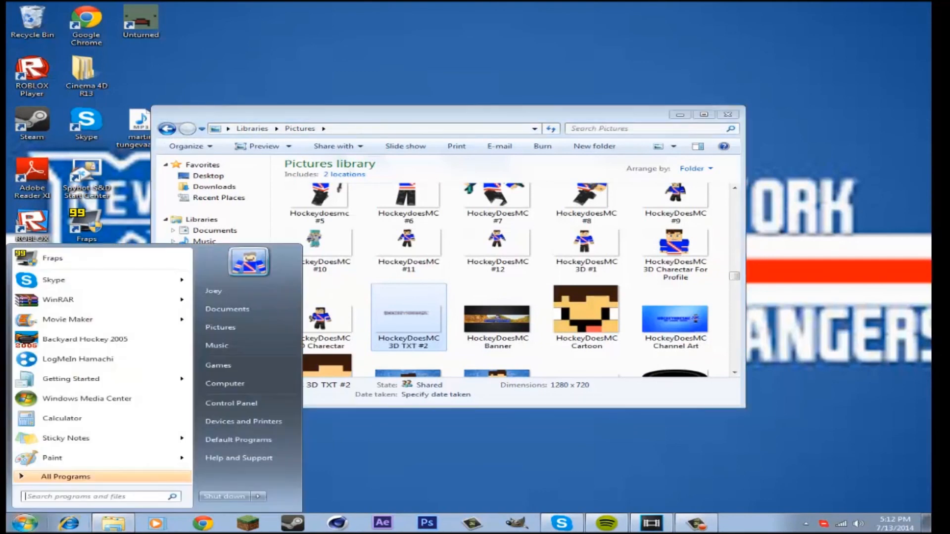
pyautogui.click(238, 291)
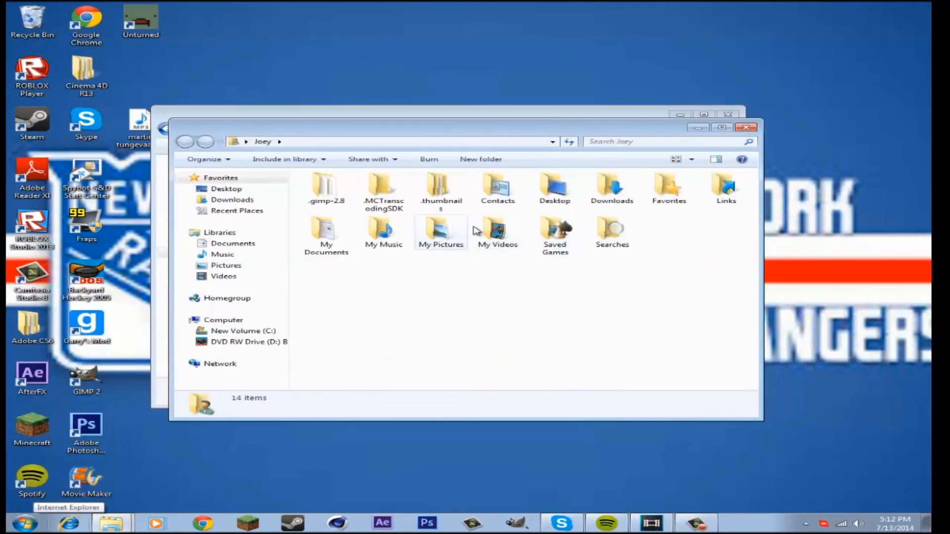
pyautogui.doubleClick(495, 232)
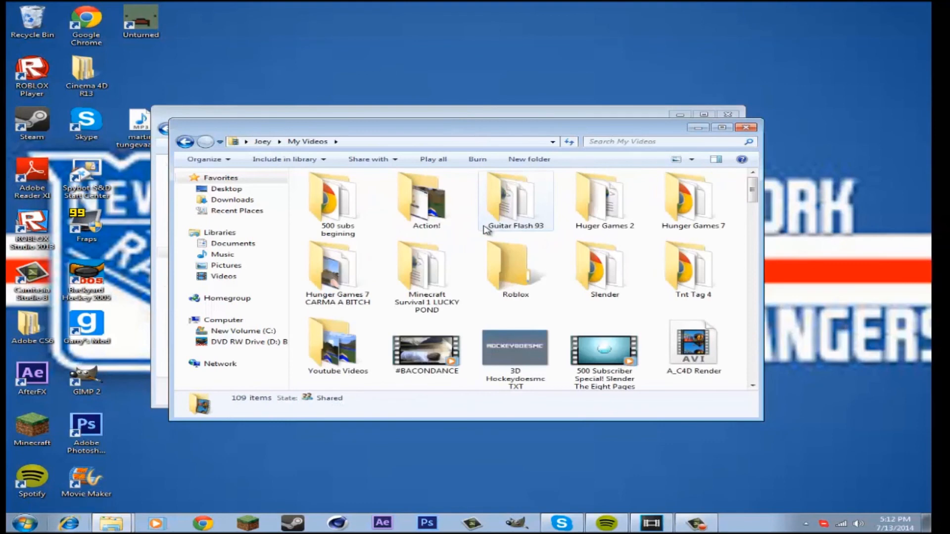
pyautogui.scroll(-5, 514, 223)
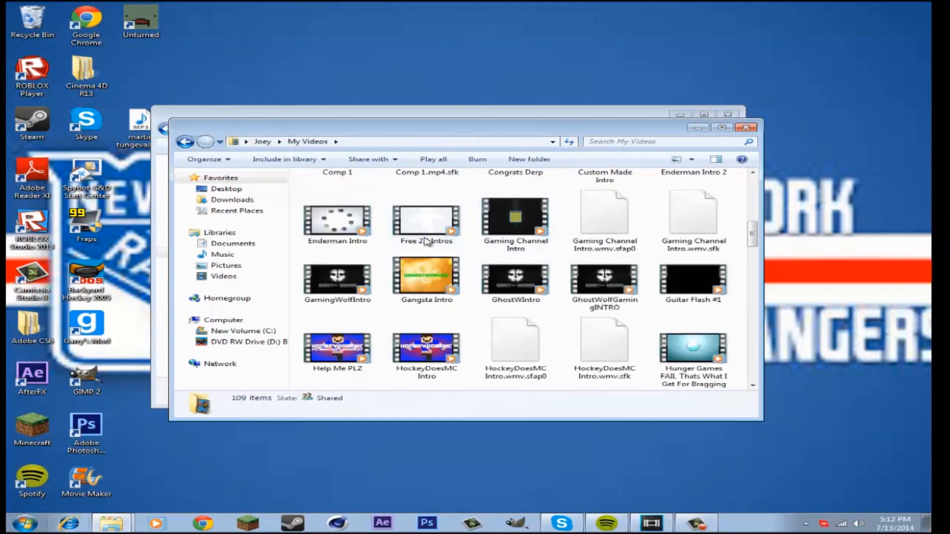
pyautogui.scroll(-1, 582, 277)
pyautogui.scroll(-1, 582, 277)
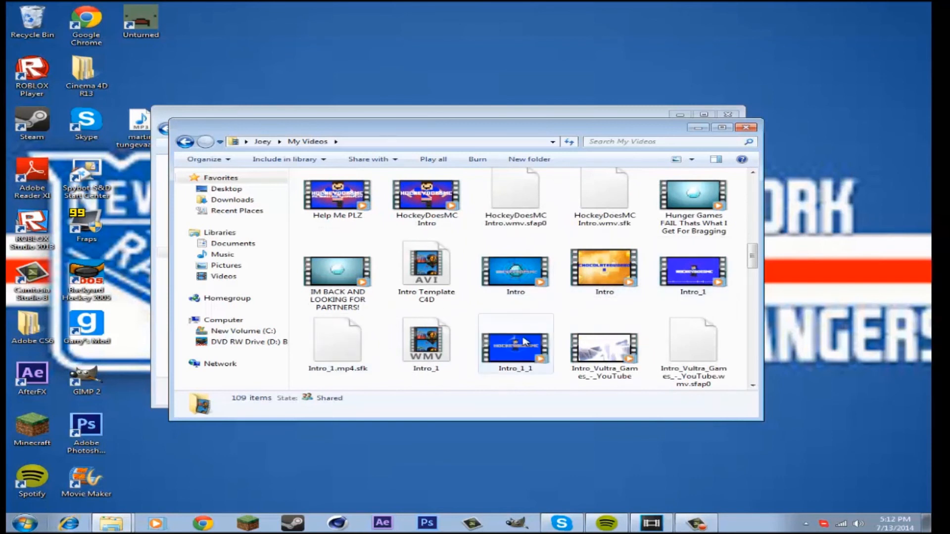
pyautogui.click(538, 346)
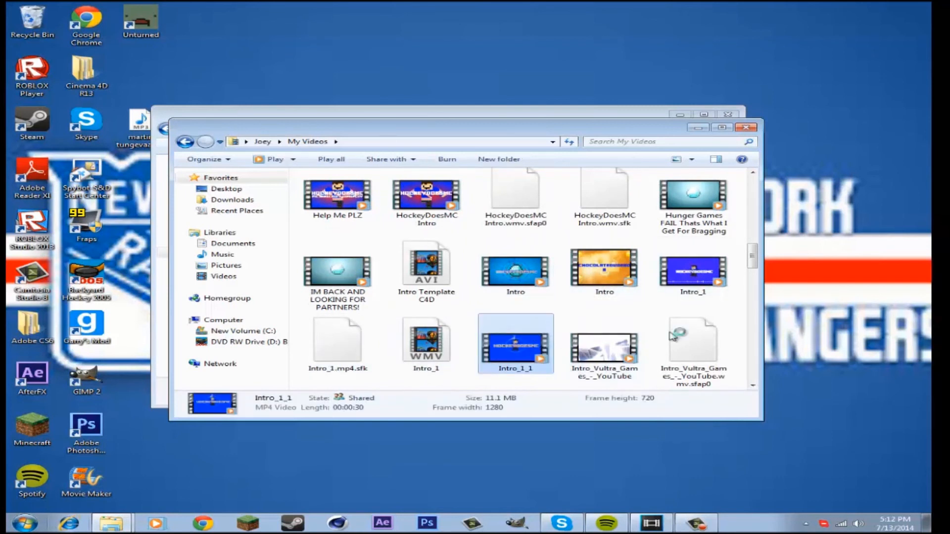
pyautogui.doubleClick(524, 341)
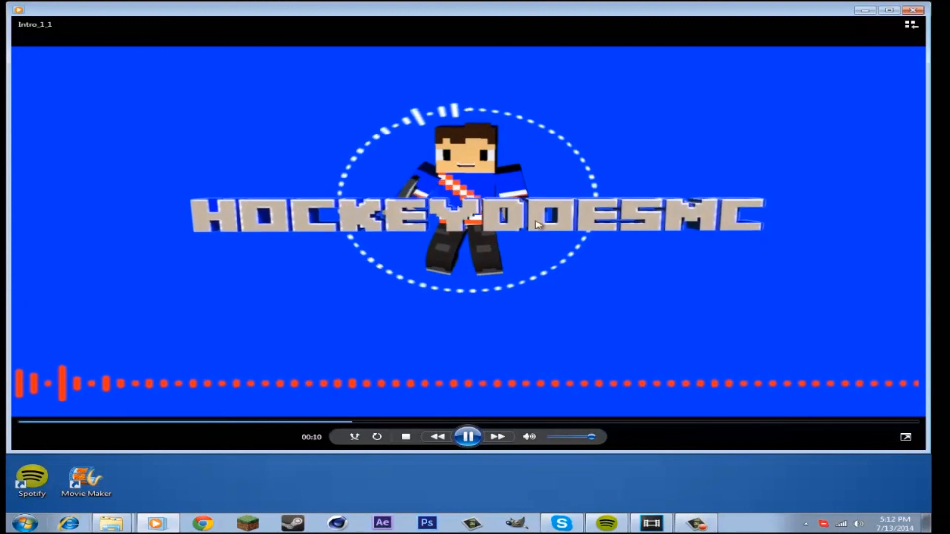
# Step: Close the video player and both open folder windows
pyautogui.click(919, 12)
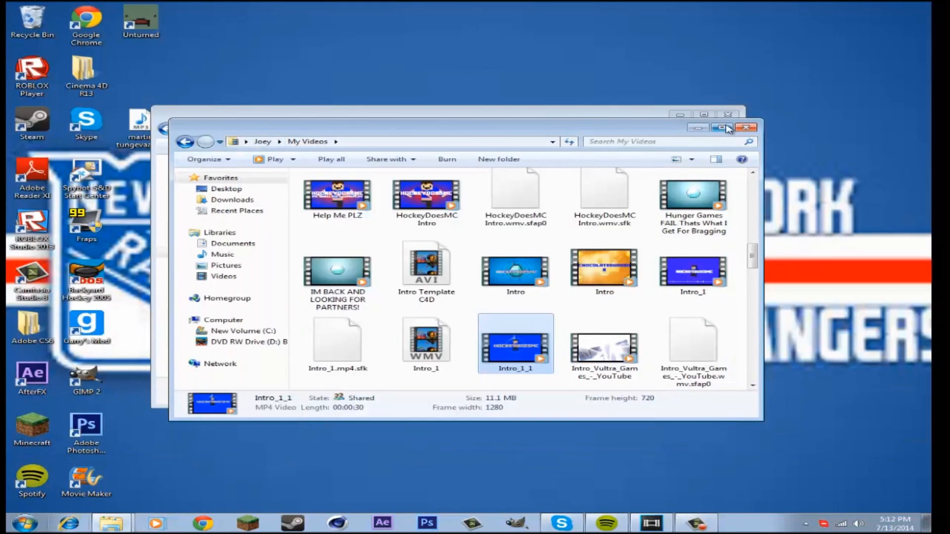
pyautogui.click(745, 128)
pyautogui.click(727, 116)
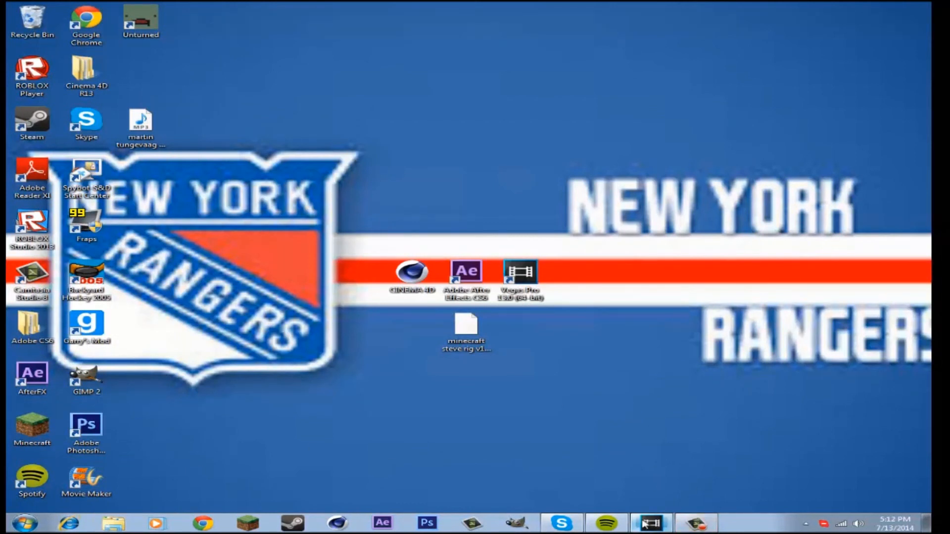
# Step: Switch to Vegas Pro and import Intro_1_1.mp4 from the Videos library into the project media
pyautogui.click(649, 523)
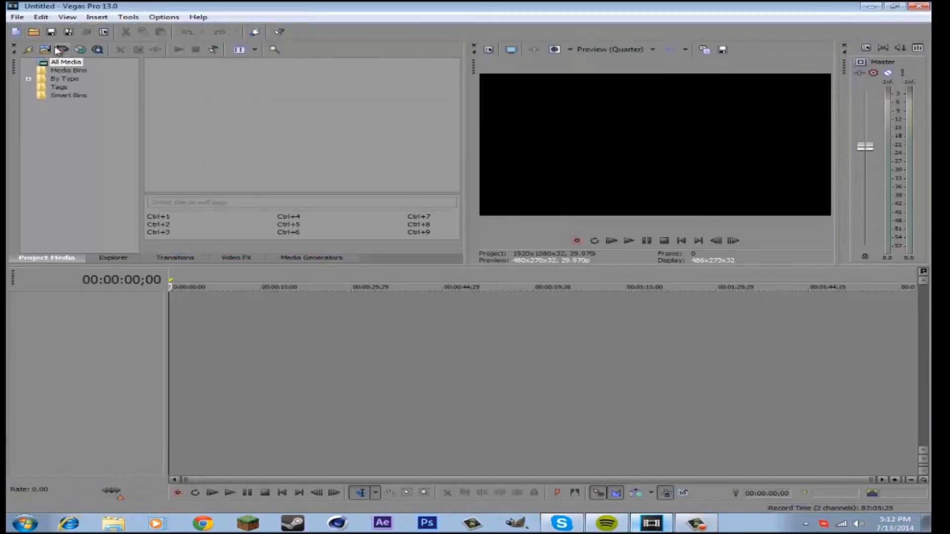
pyautogui.click(30, 51)
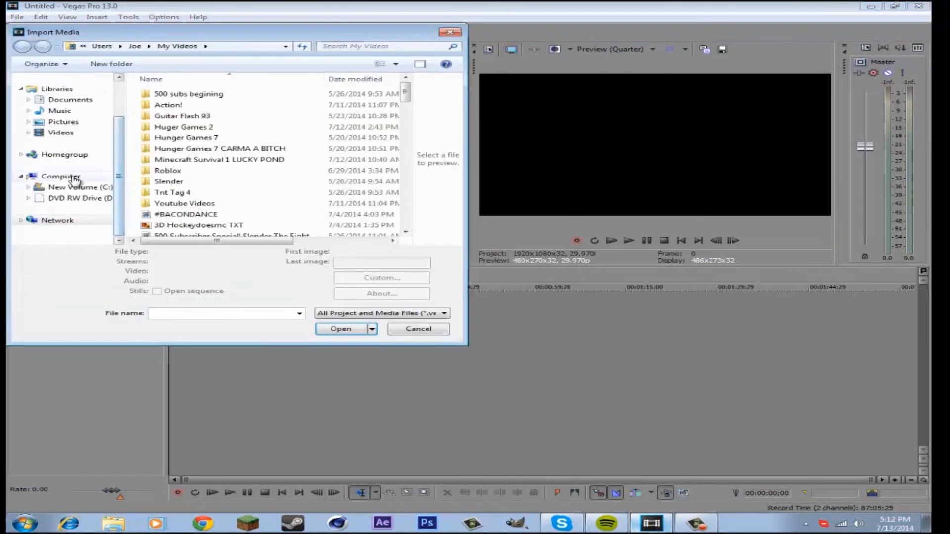
pyautogui.click(57, 132)
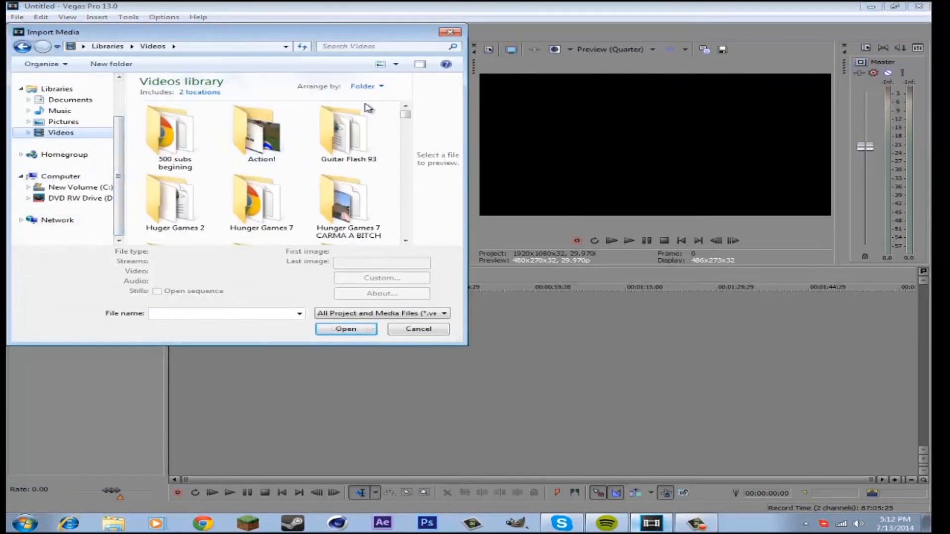
pyautogui.moveTo(406, 120); pyautogui.dragTo(406, 160)
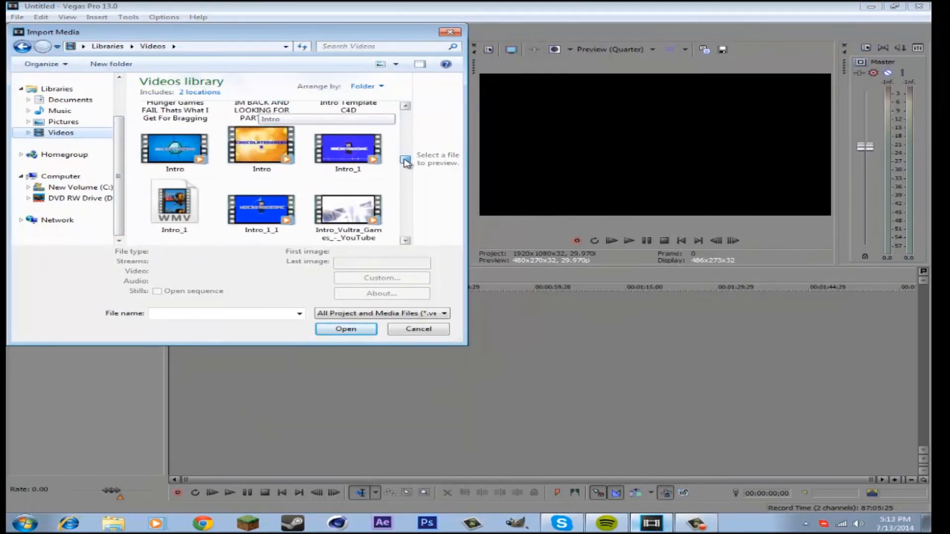
pyautogui.click(261, 207)
pyautogui.click(343, 342)
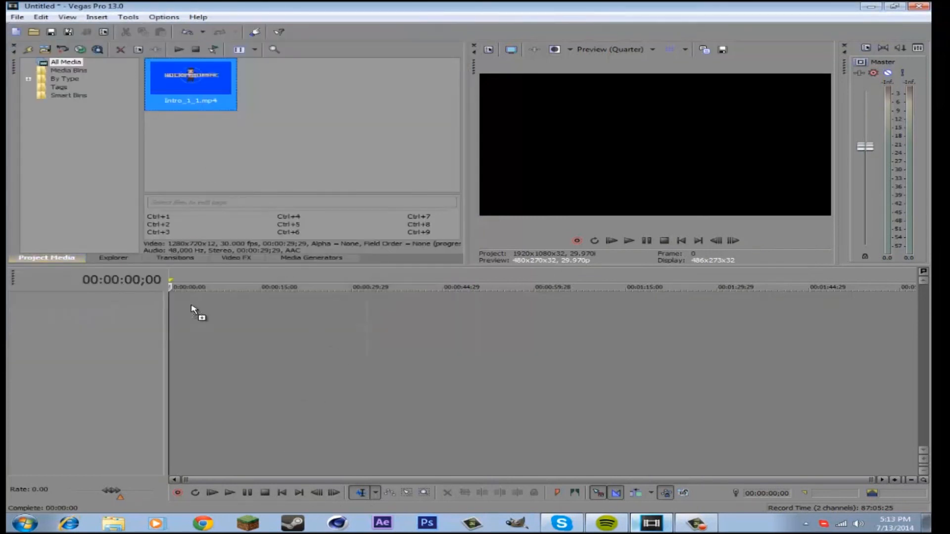
# Step: Place Intro_1_1.mp4 at the start of the timeline and set the project video settings to match the media
pyautogui.moveTo(177, 310); pyautogui.dragTo(179, 312)
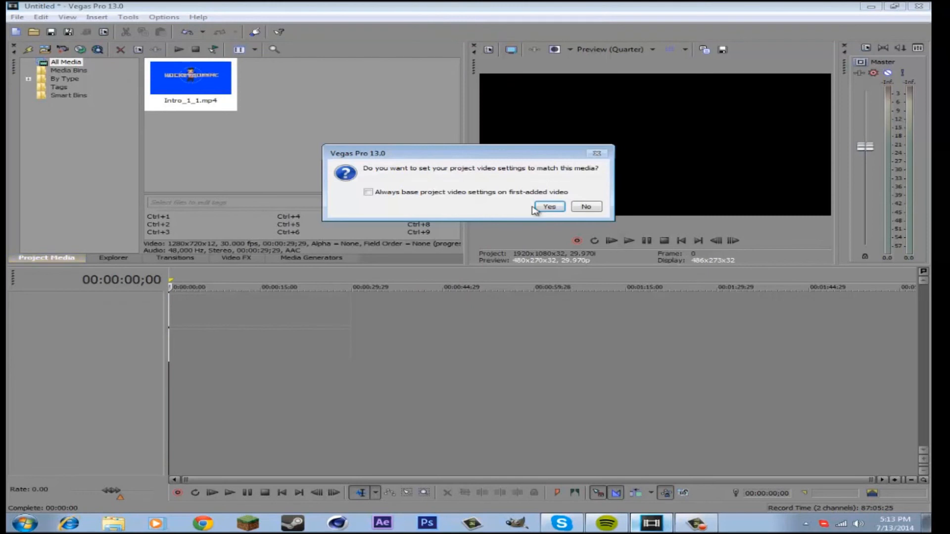
pyautogui.click(549, 207)
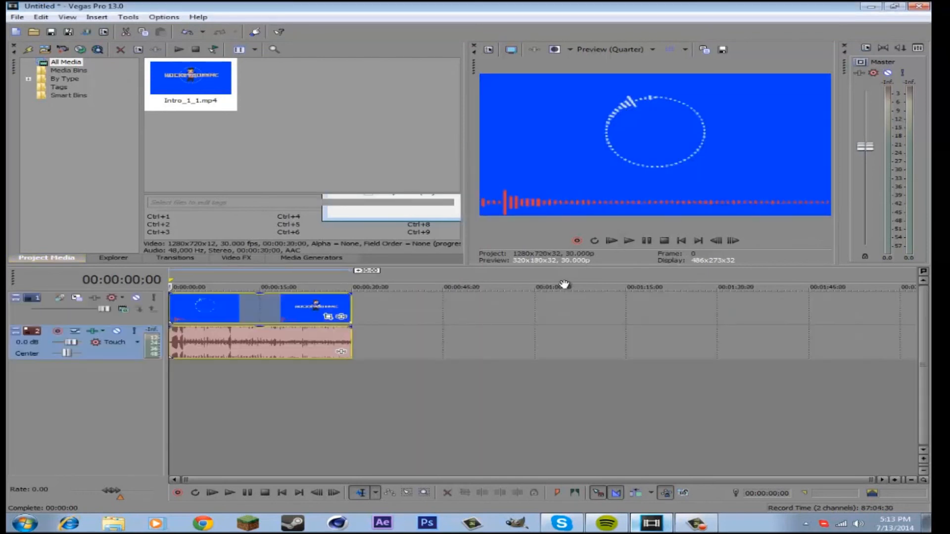
# Step: Trim the end of the intro clip on the timeline so it ends at about 10 seconds
pyautogui.scroll(10, 530, 360)
pyautogui.scroll(-4, 699, 327)
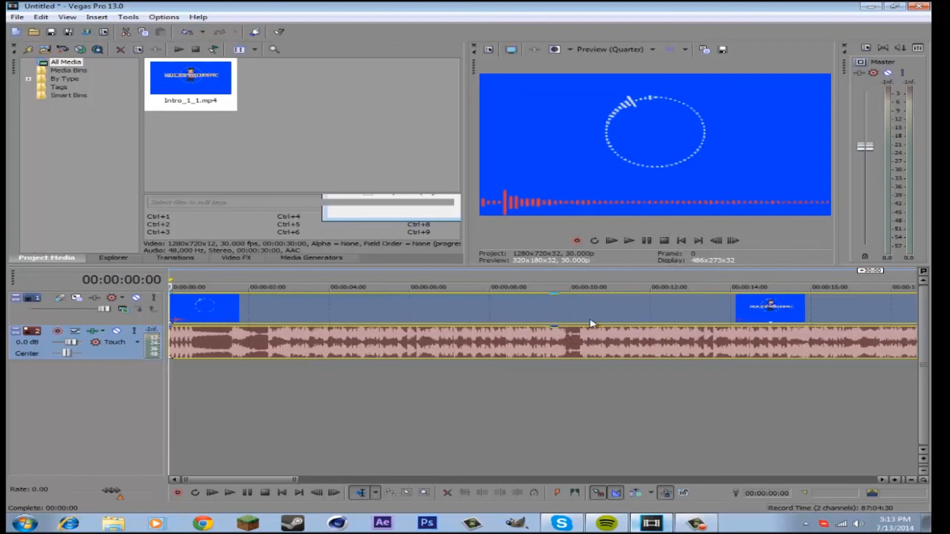
pyautogui.moveTo(286, 480); pyautogui.dragTo(447, 483)
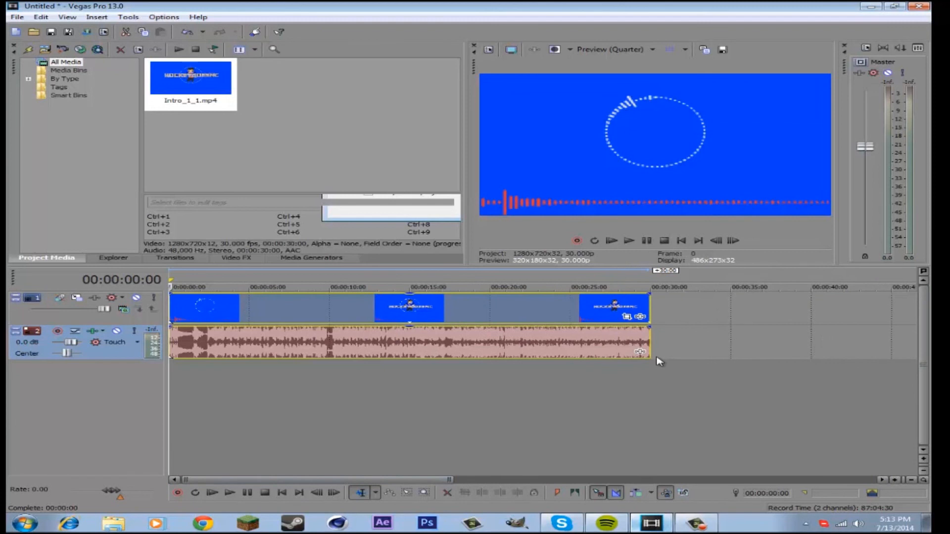
pyautogui.moveTo(651, 315); pyautogui.dragTo(330, 319)
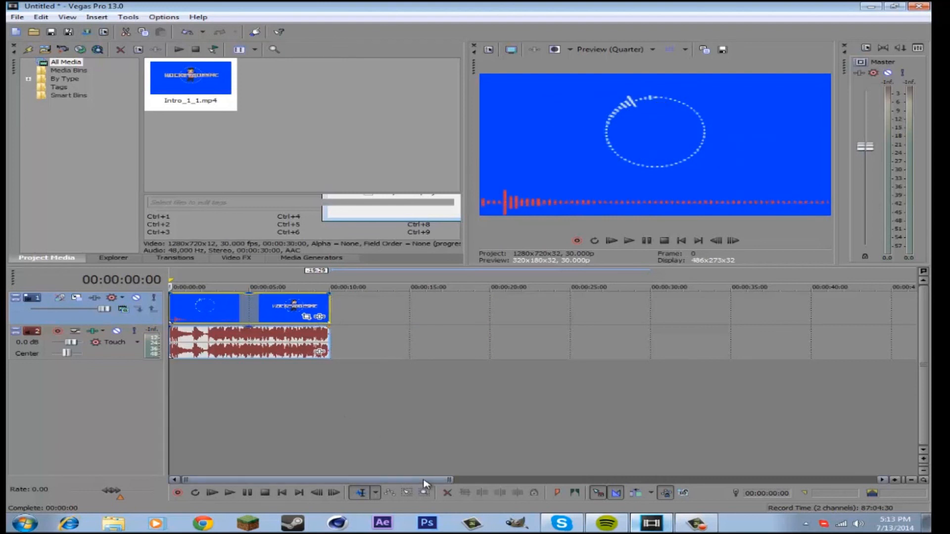
# Step: Add fade-outs of about one second to the ends of the video and audio events, and preview the result
pyautogui.moveTo(330, 296); pyautogui.dragTo(315, 292)
pyautogui.click(328, 330)
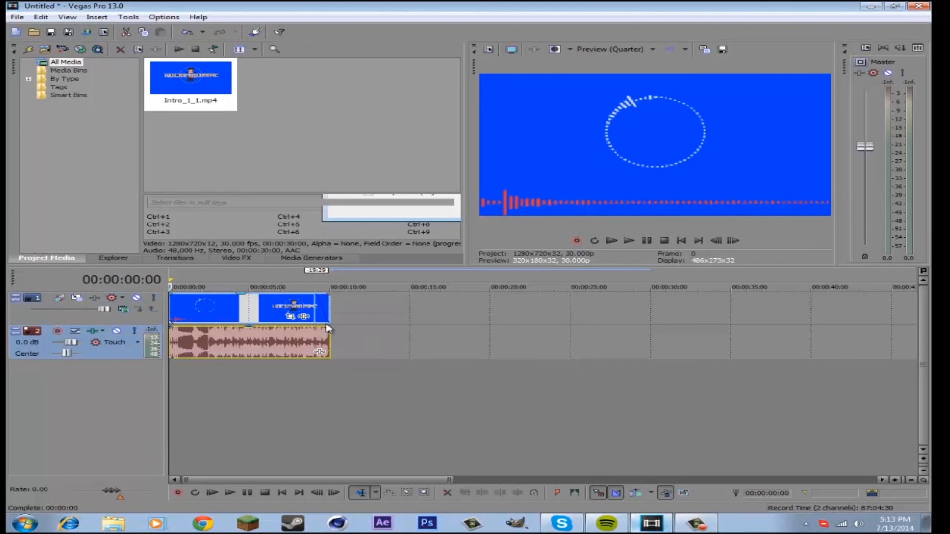
pyautogui.moveTo(330, 327); pyautogui.dragTo(314, 338)
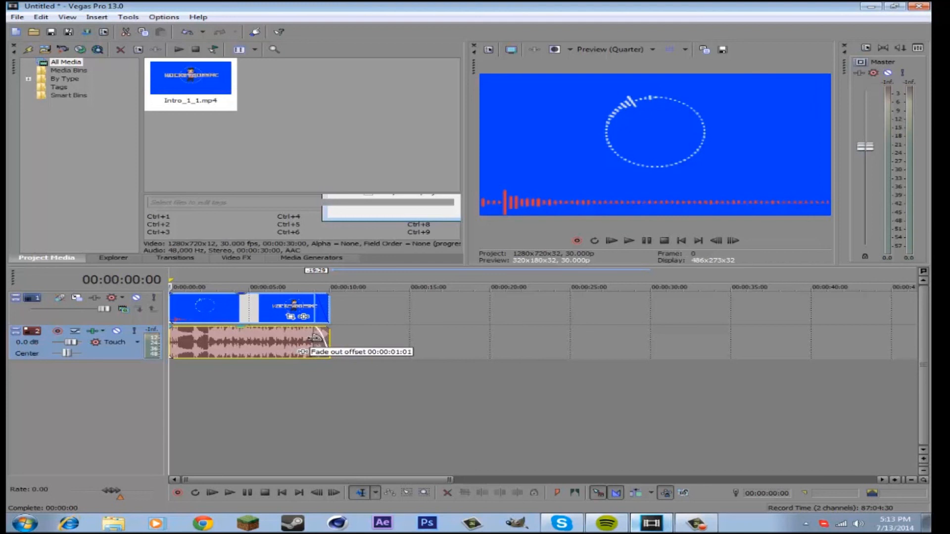
pyautogui.moveTo(315, 337); pyautogui.dragTo(314, 338)
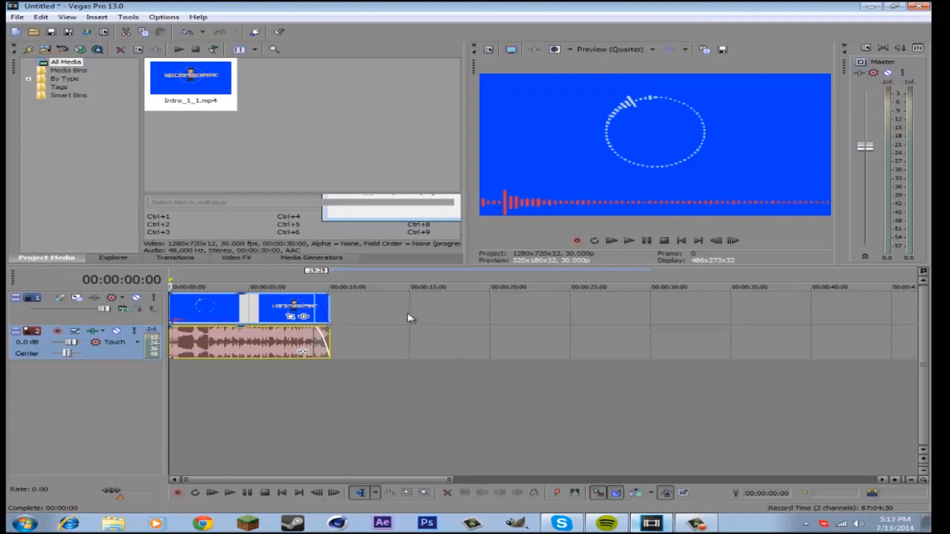
pyautogui.click(637, 240)
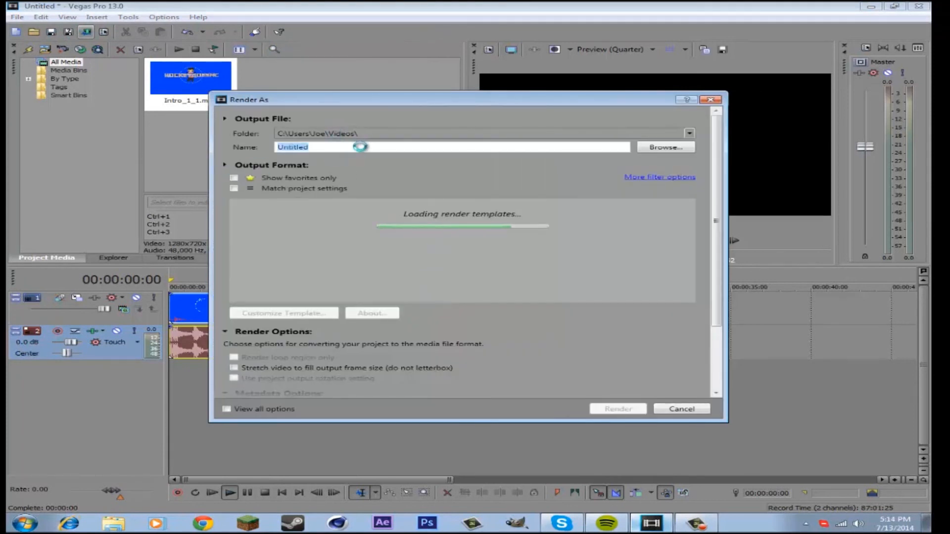
# Step: Render the project to the Videos folder as Tutorial Intro with the Windows Media Video V11 template 8 Mbps HD 1080-30p
pyautogui.press('BackSpace')
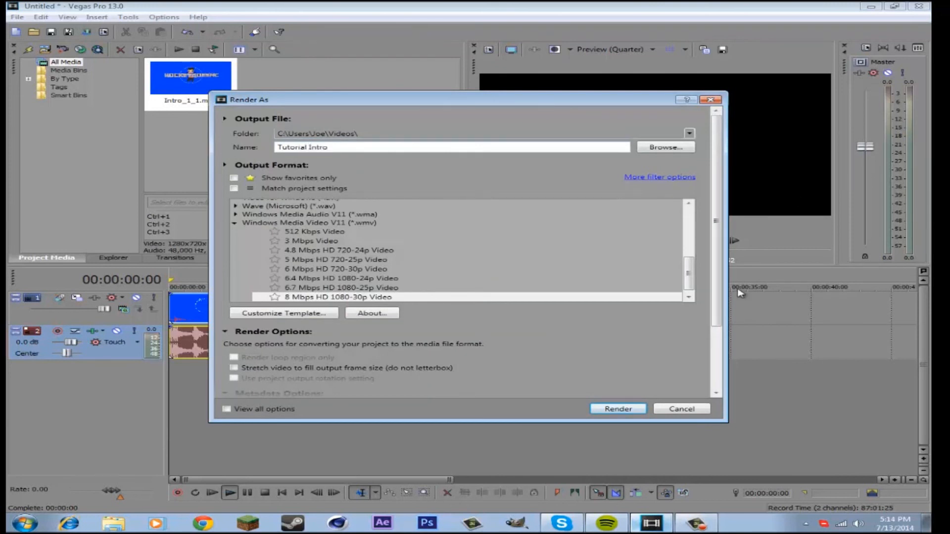
pyautogui.click(610, 409)
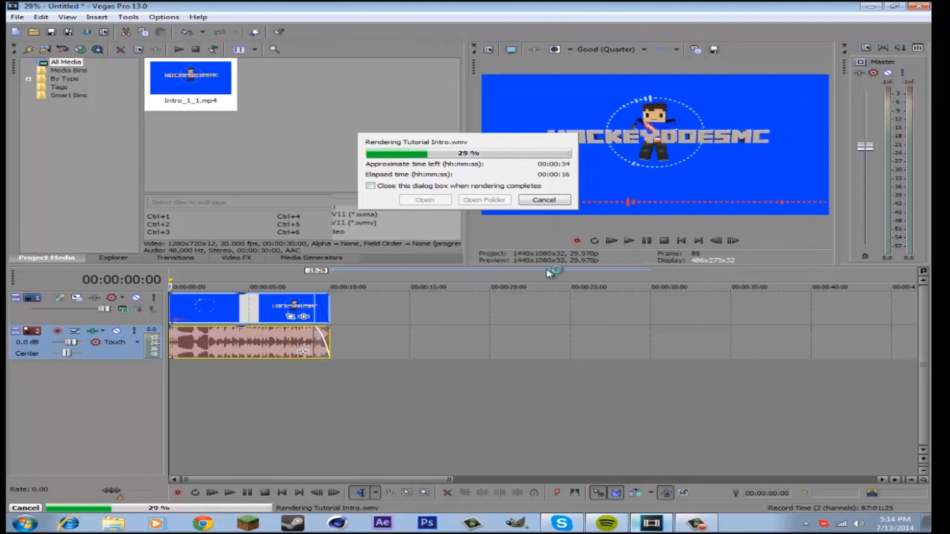
pyautogui.click(699, 529)
pyautogui.click(863, 477)
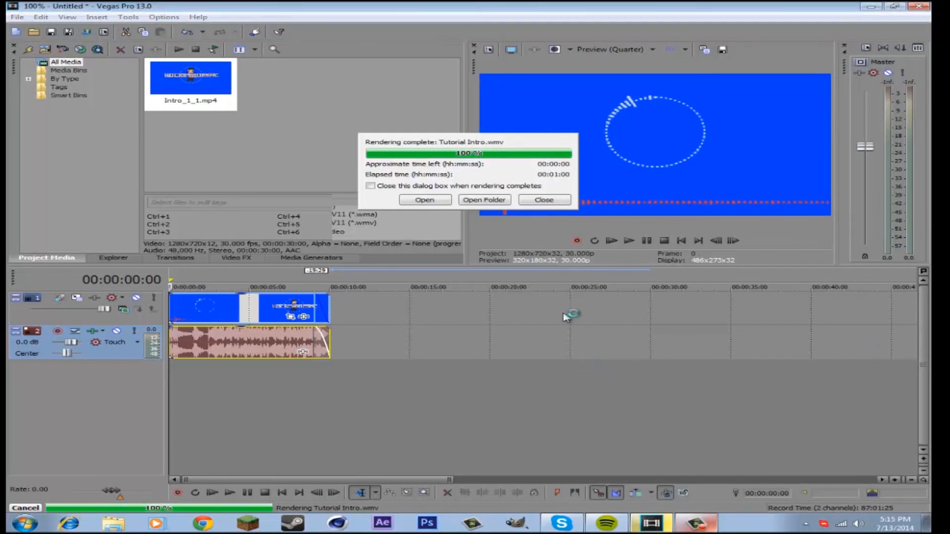
# Step: Play the finished Tutorial Intro.wmv render and close the media player
pyautogui.click(425, 200)
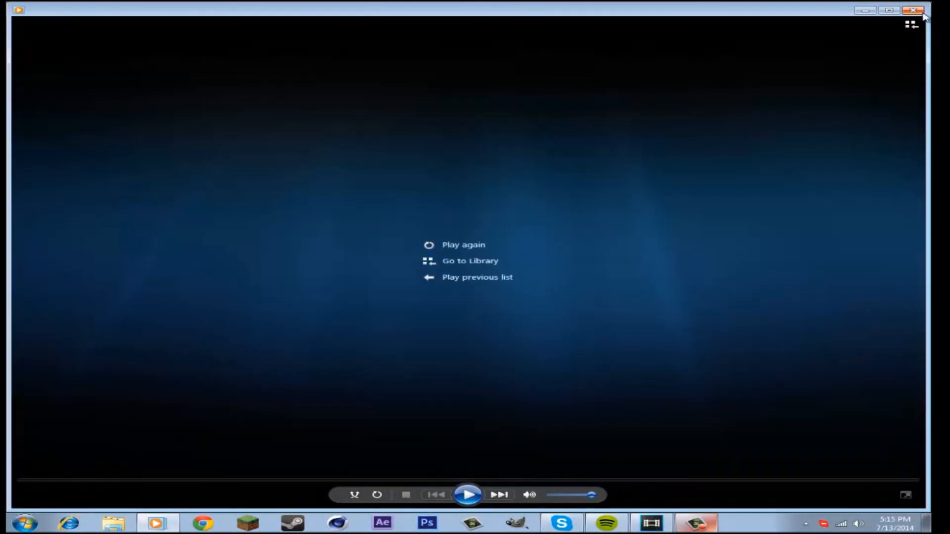
pyautogui.click(922, 12)
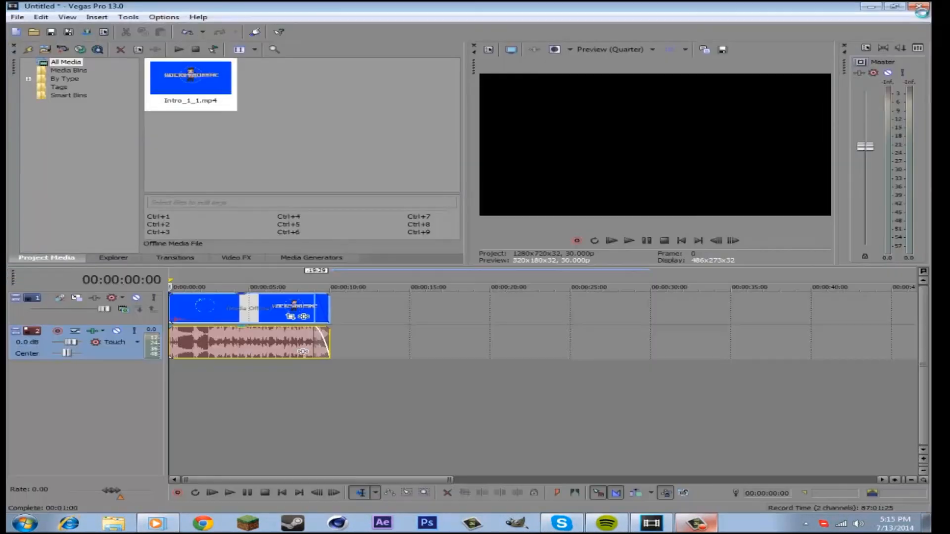
# Step: Close Vegas Pro without saving the Untitled project
pyautogui.click(919, 8)
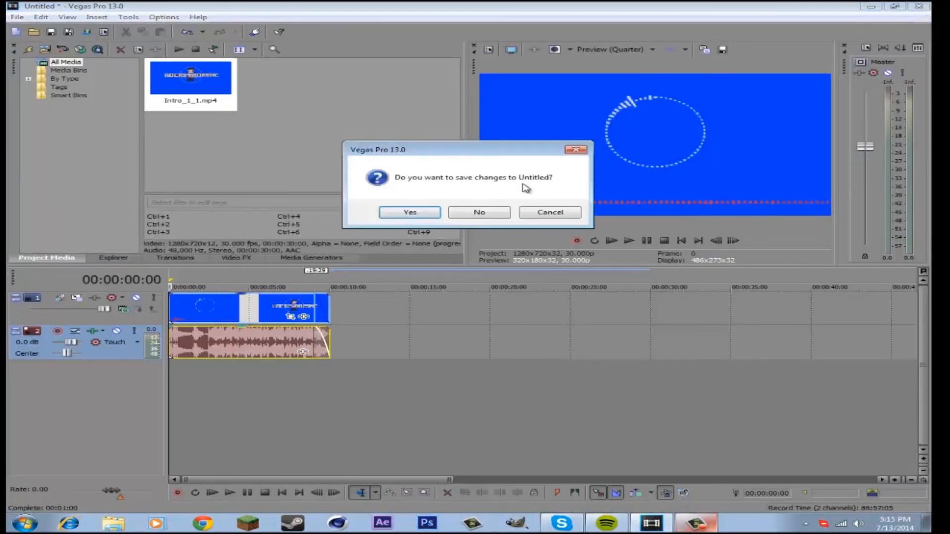
pyautogui.click(478, 213)
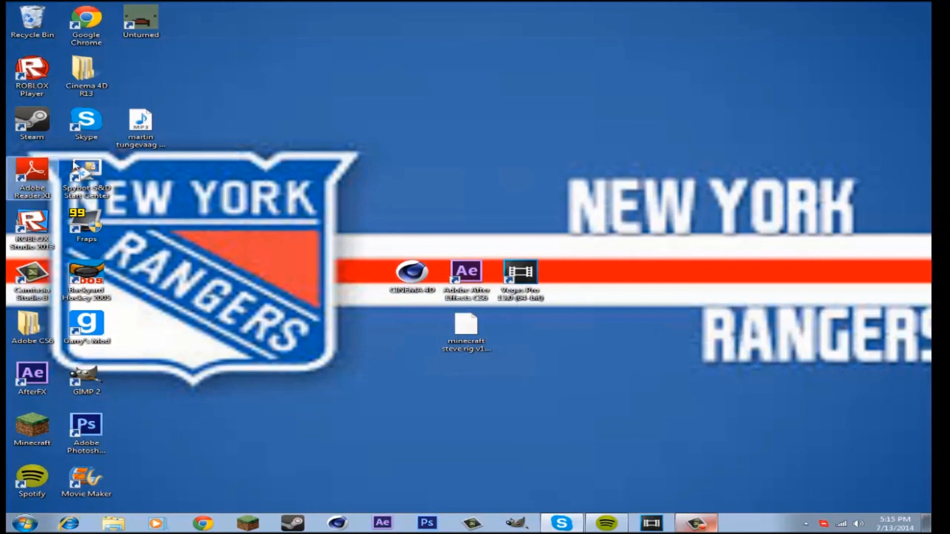
# Step: Move the MP3 file on the desktop directly beneath the Unturned shortcut and deselect it
pyautogui.moveTo(155, 128); pyautogui.dragTo(155, 82)
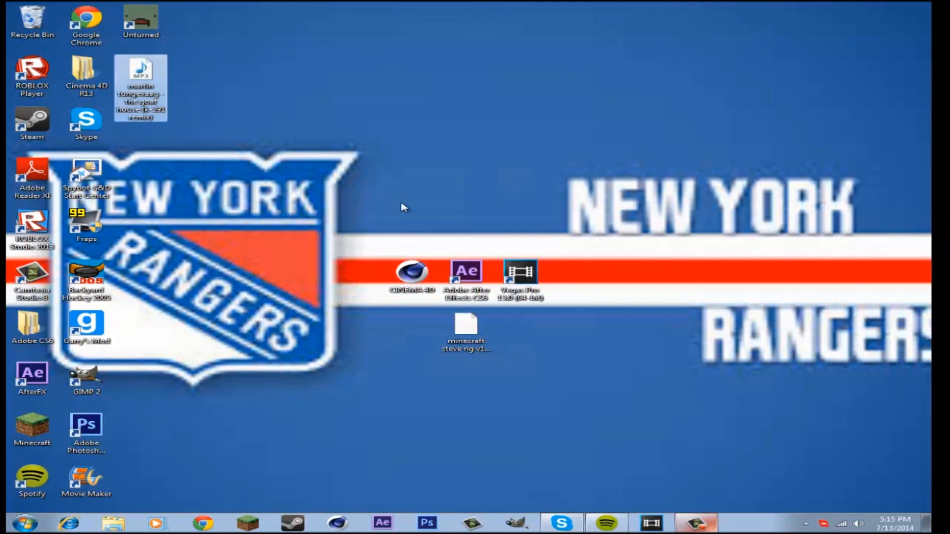
pyautogui.click(649, 361)
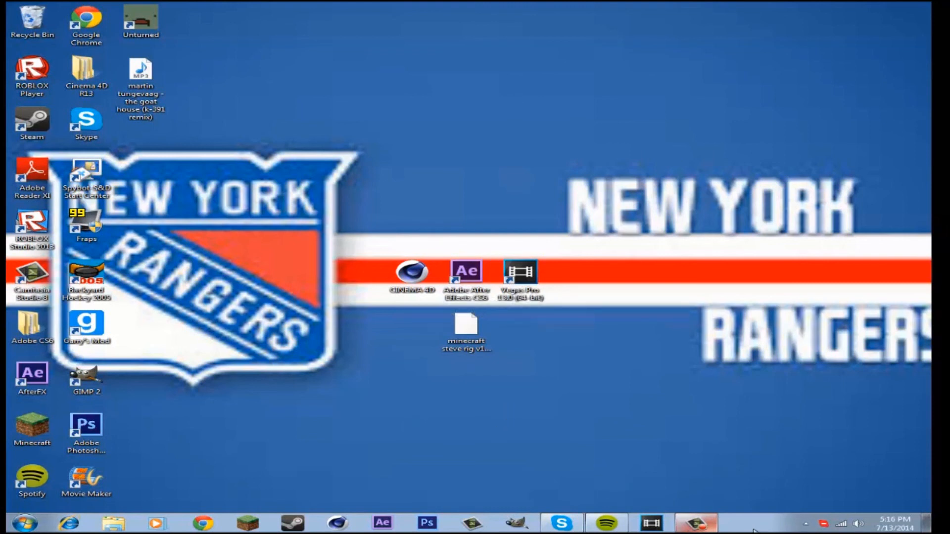
pyautogui.click(707, 525)
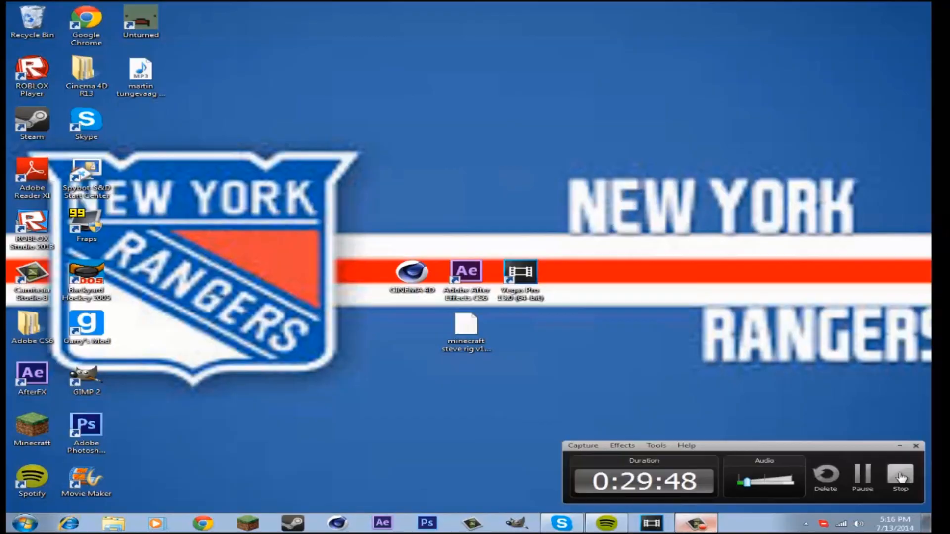
pyautogui.click(901, 476)
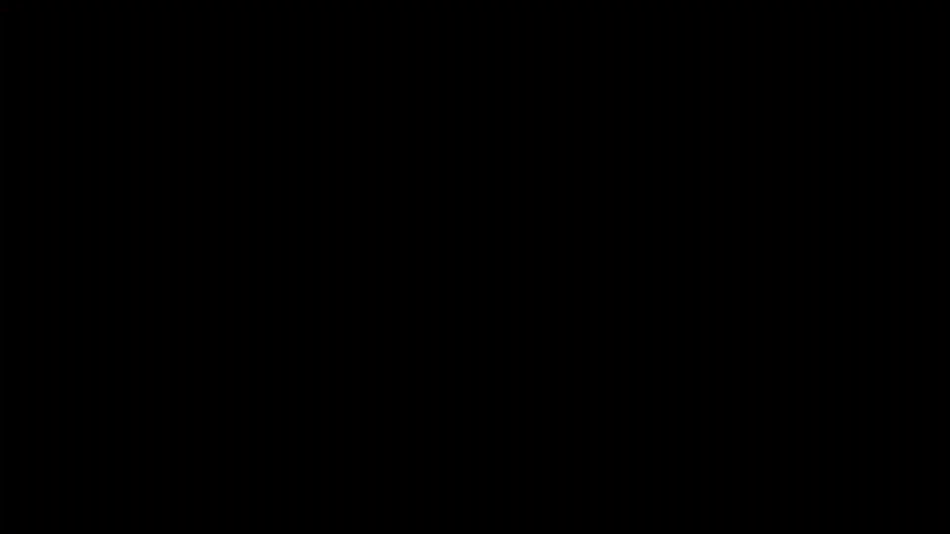